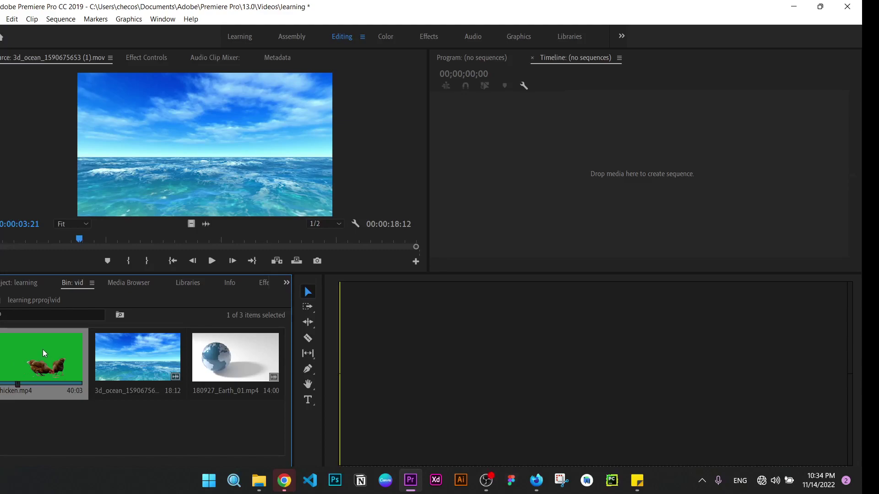
- Dock the empty Timeline panel in the lower-right group beside Audio Meters
left_click_drag(12, 363, 413, 358)
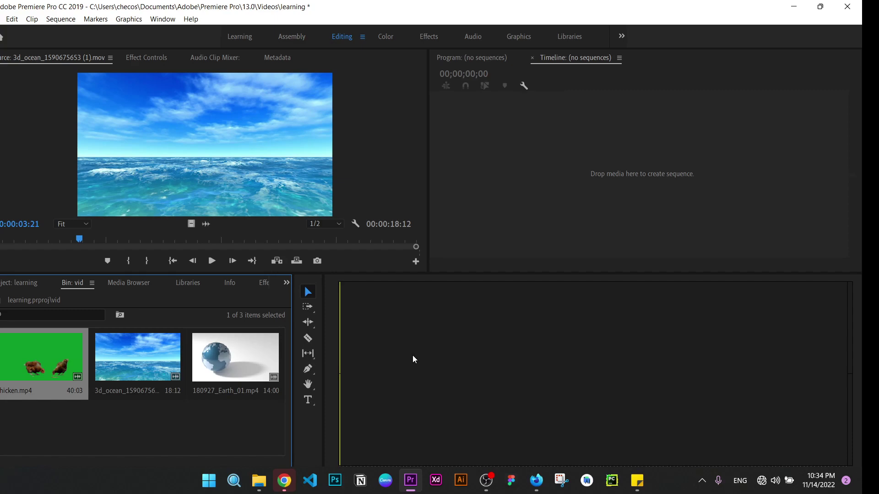
left_click(577, 304)
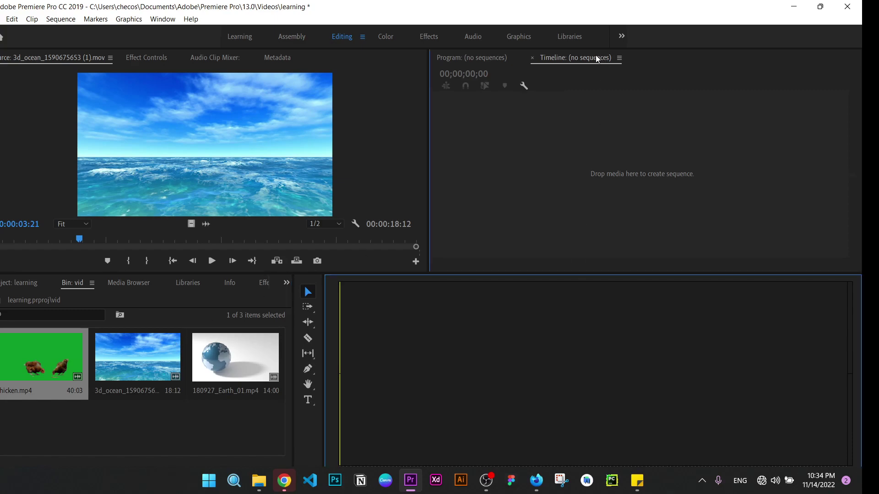
left_click_drag(596, 58, 469, 320)
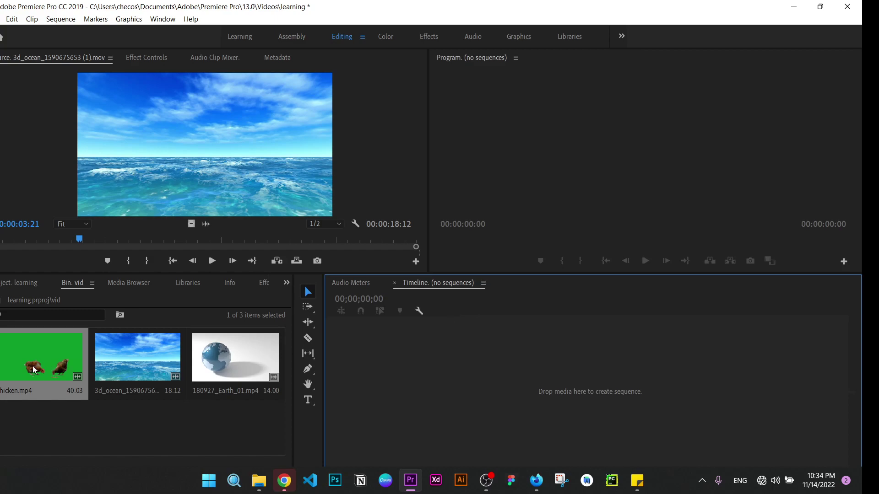
- Create the 'chicken' sequence from chicken.mp4 and select its V1 video and A1 audio
left_click_drag(22, 348, 409, 365)
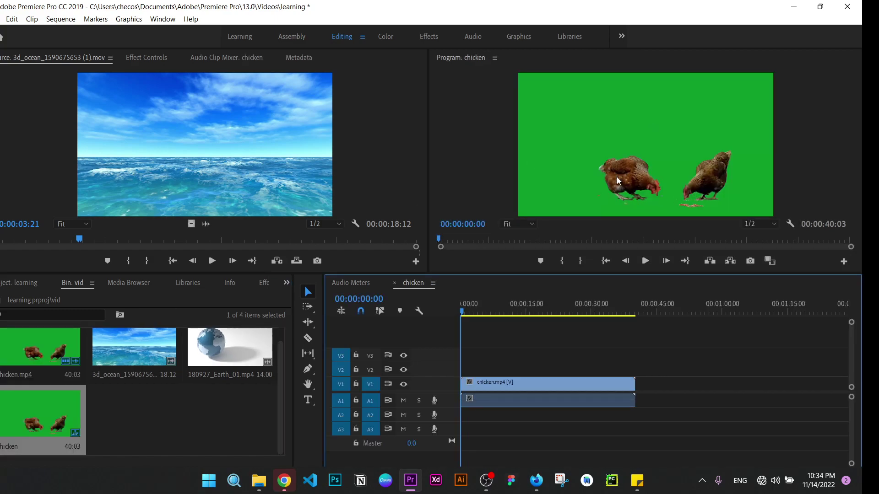
left_click(611, 161)
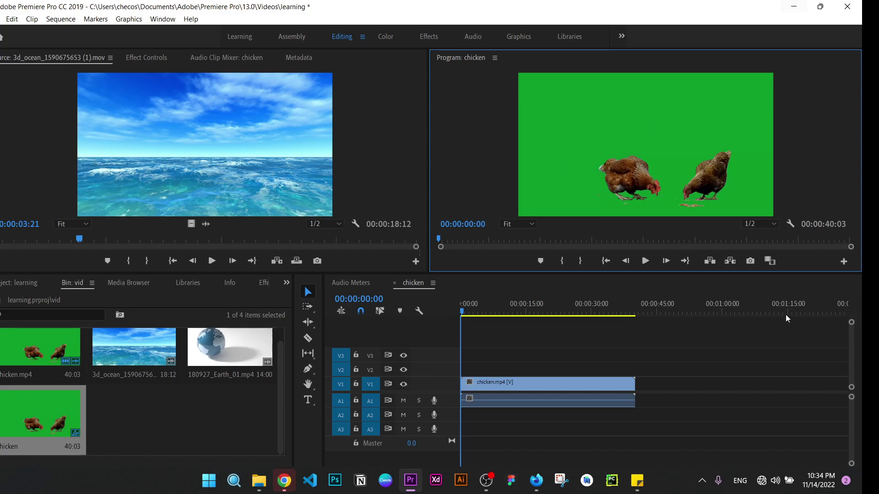
left_click(530, 356)
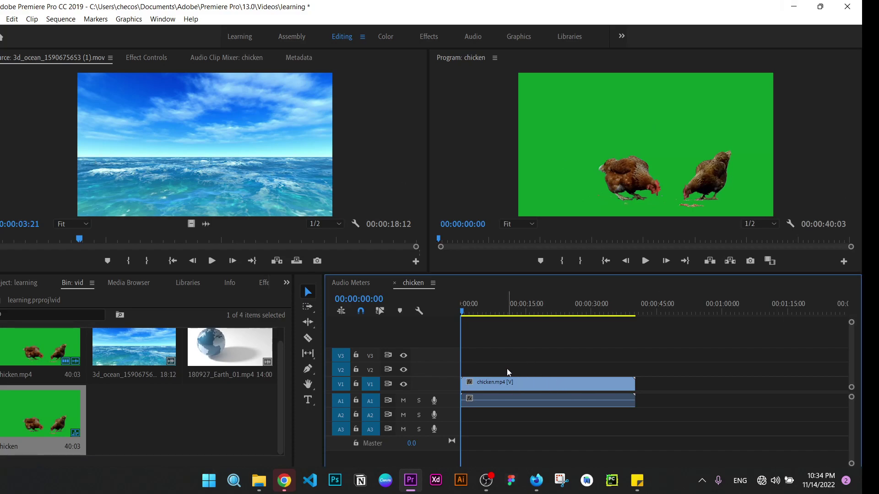
left_click(523, 383)
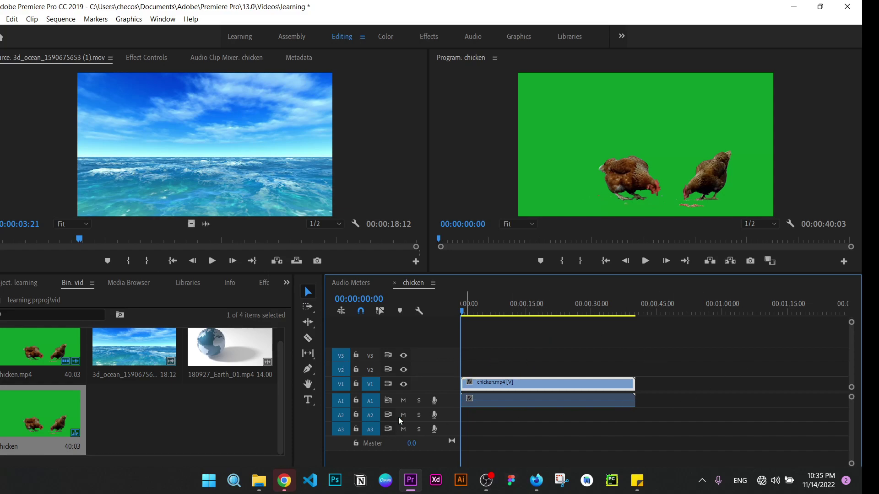
left_click(490, 401)
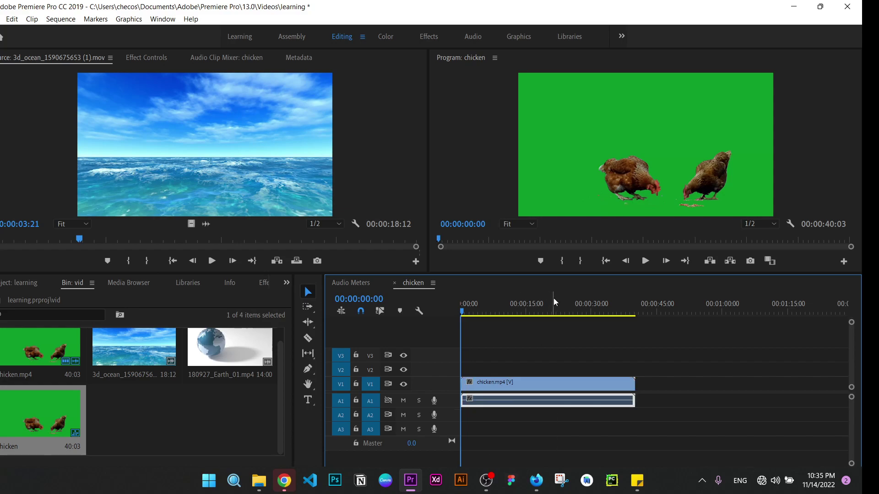
- Play the sequence to 00:00:05:05, then try the Learning, Assembly and Editing workspaces
left_click(646, 261)
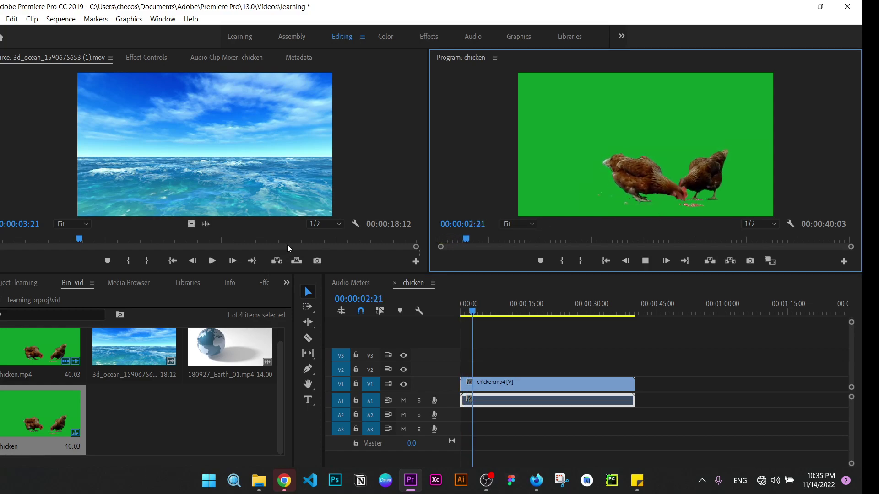
left_click(546, 380)
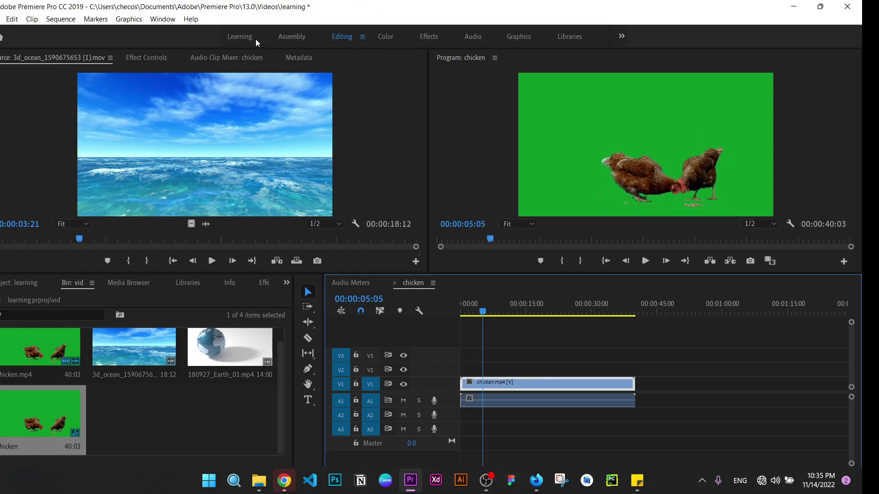
left_click(242, 39)
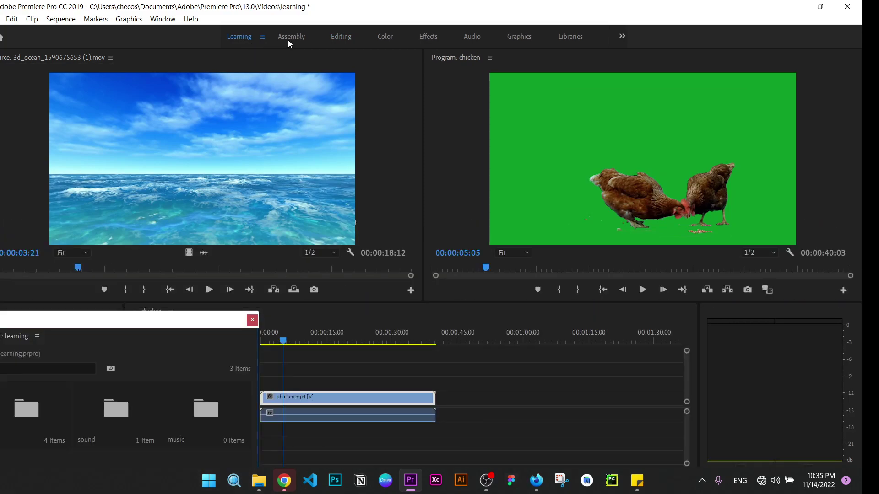
left_click(288, 40)
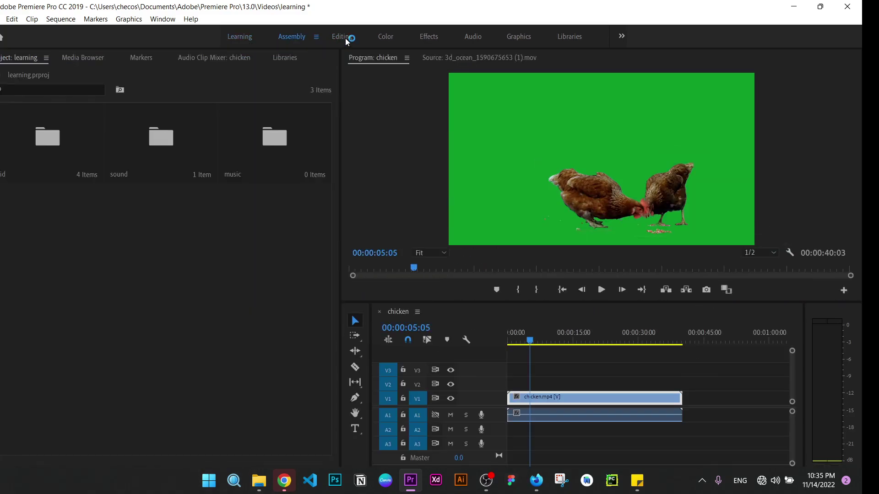
left_click(346, 37)
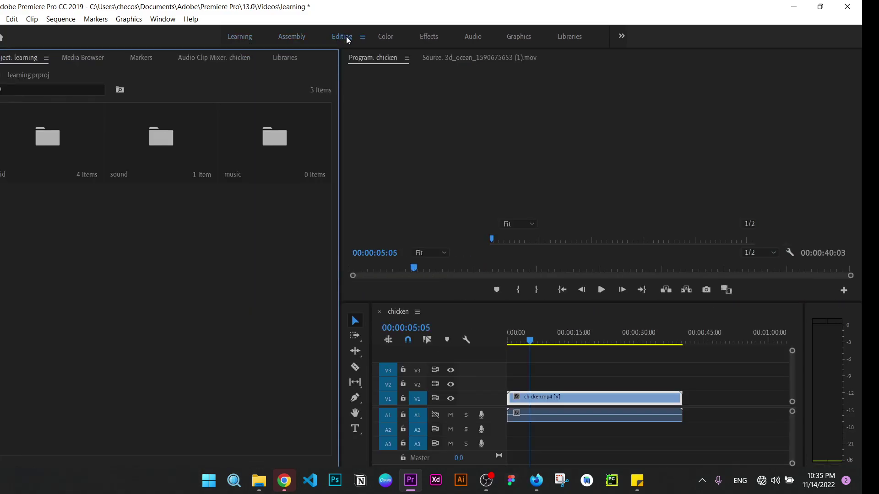
- Look over the Color workspace's Lumetri Color panel, then move to the Effects workspace
left_click(381, 35)
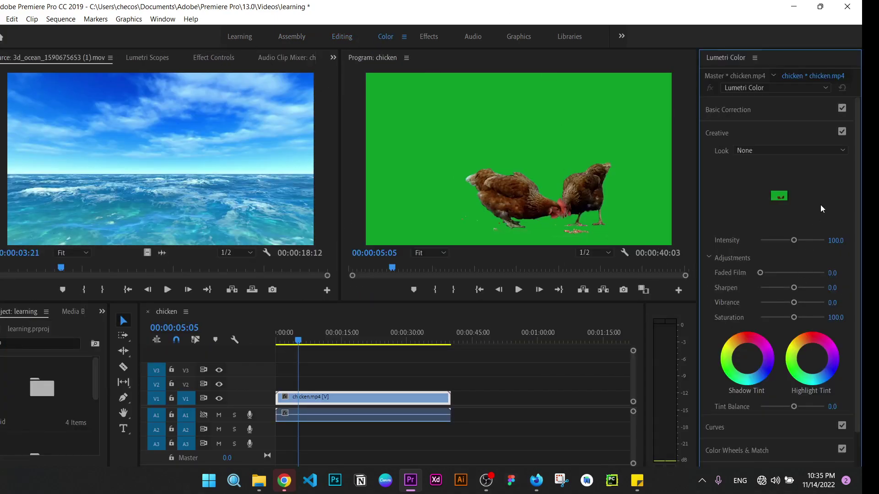
left_click(535, 190)
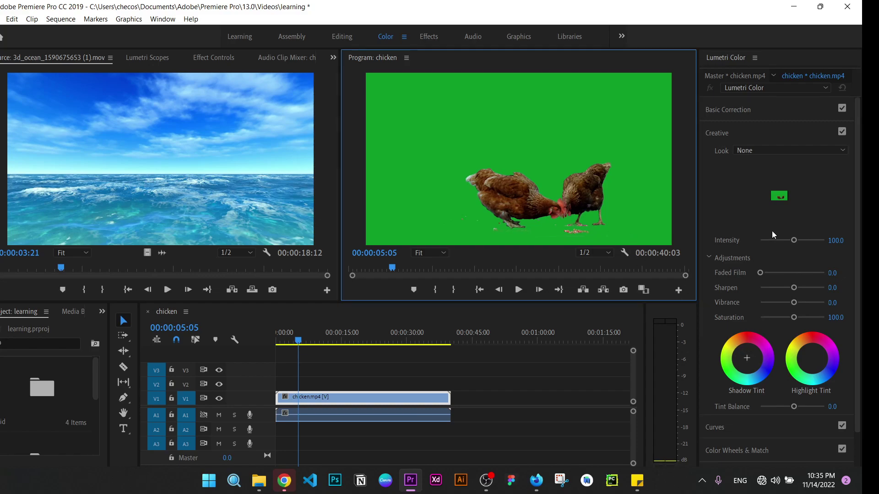
scroll(772, 230, "down", 2)
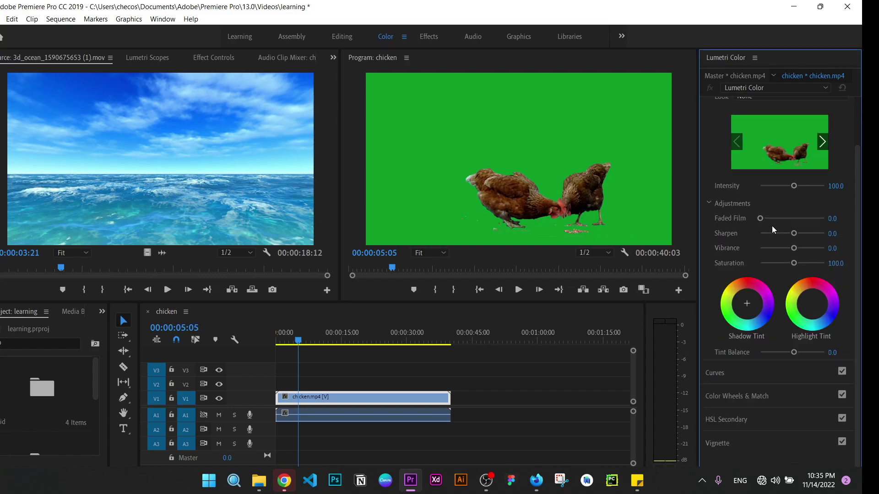
left_click(431, 40)
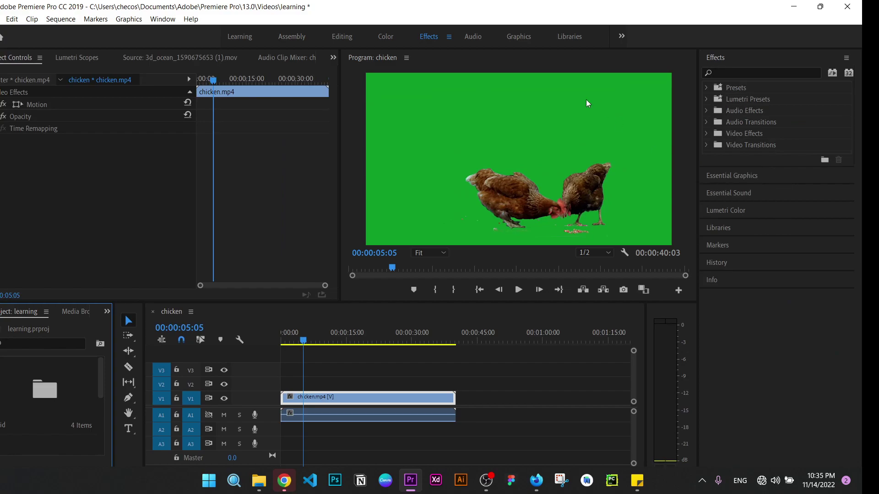
- Visit the Audio workspace's Essential Sound panel, then go to the Graphics workspace
left_click(474, 39)
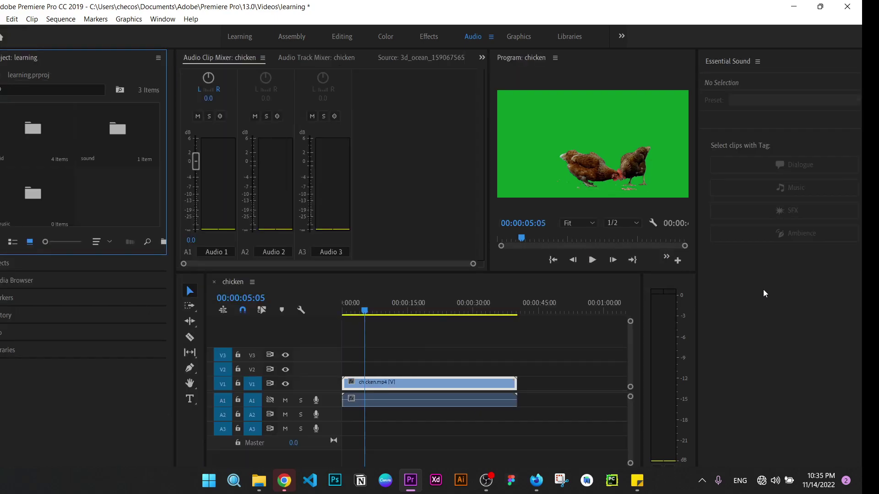
left_click(764, 279)
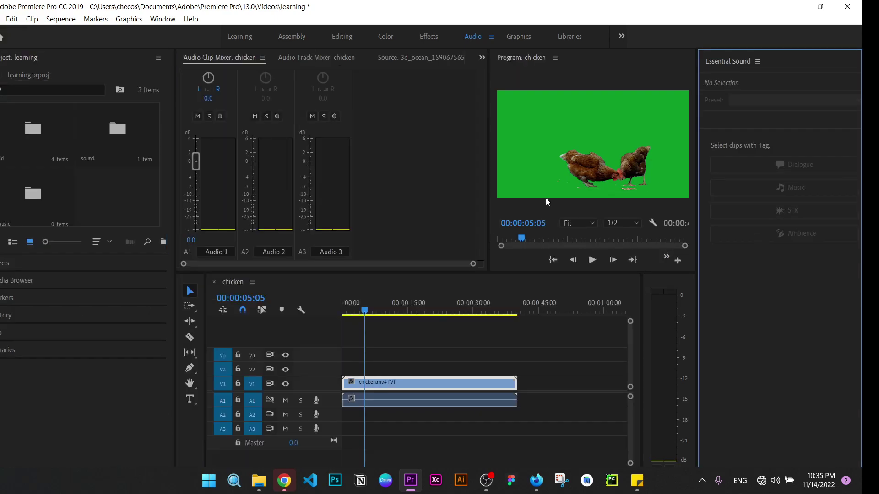
left_click(515, 43)
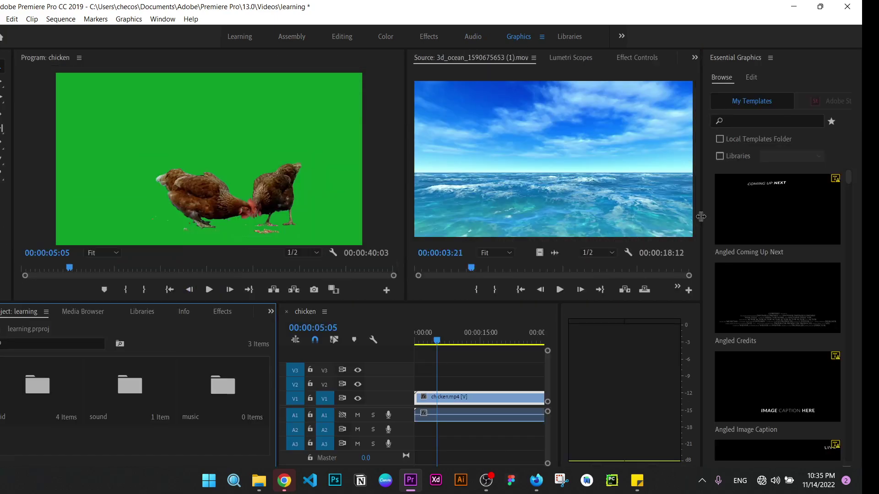
- Widen the Essential Graphics browser to two columns and scroll down through the title templates
left_click_drag(701, 217, 629, 216)
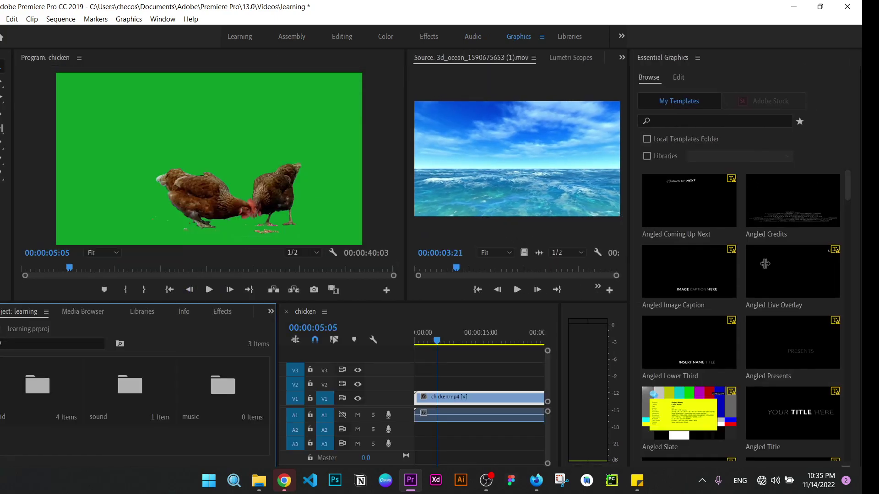
scroll(764, 260, "down", 4)
scroll(764, 260, "down", 2)
scroll(764, 260, "down", 1)
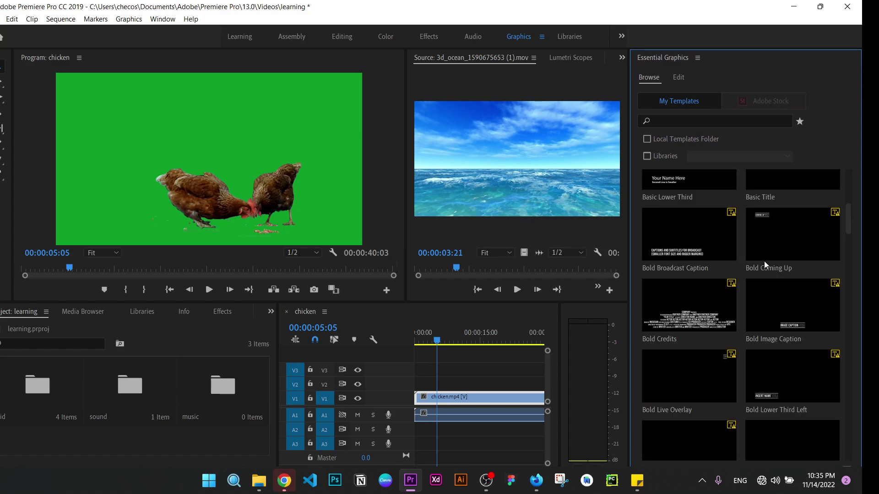
scroll(765, 261, "up", 1)
scroll(763, 256, "down", 3)
scroll(763, 248, "down", 3)
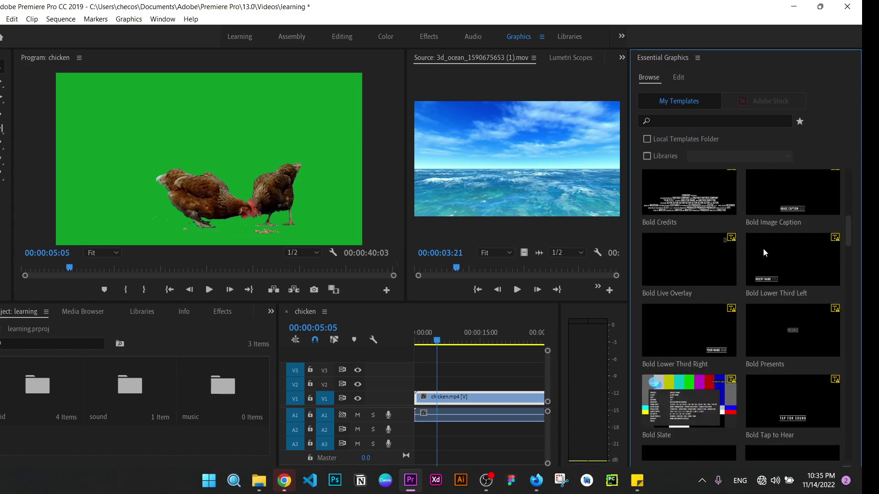
scroll(764, 306, "down", 3)
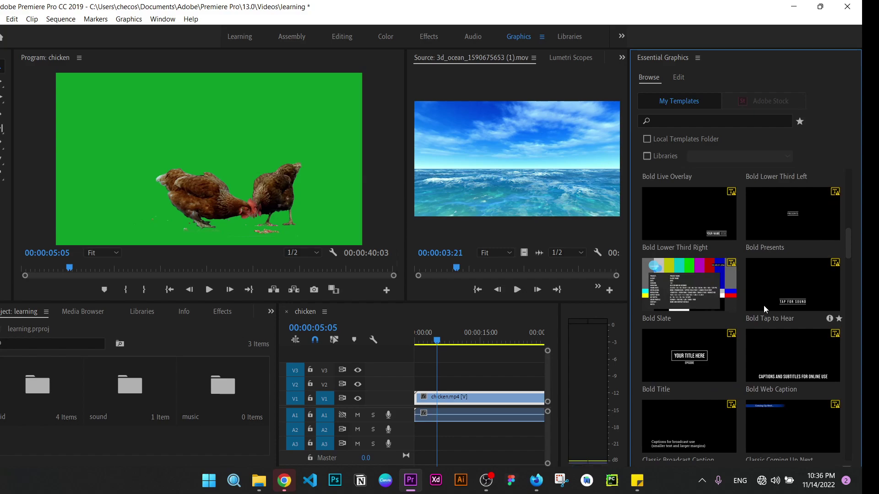
scroll(763, 304, "down", 1)
scroll(762, 300, "down", 3)
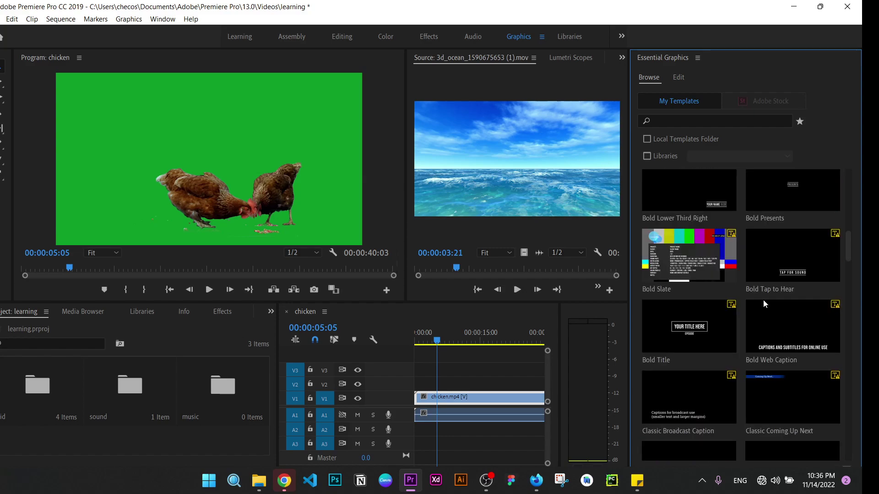
scroll(762, 300, "down", 3)
- Scroll back up through the templates, then switch to the Libraries workspace
scroll(762, 300, "up", 3)
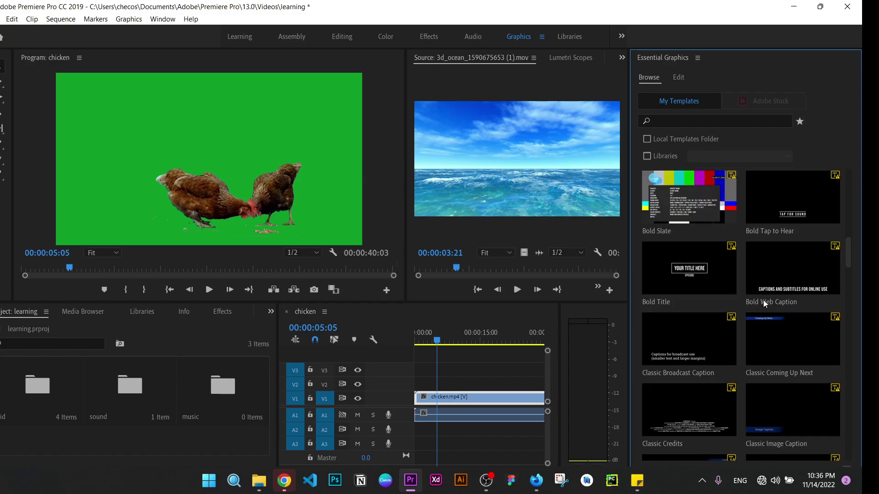
scroll(762, 301, "up", 3)
scroll(763, 300, "up", 3)
scroll(763, 301, "up", 3)
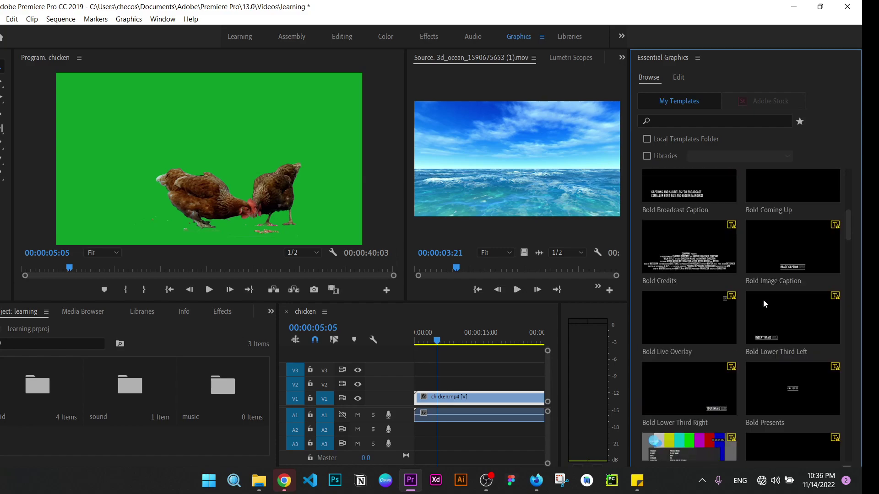
scroll(762, 300, "up", 2)
scroll(763, 300, "down", 3)
scroll(763, 300, "down", 2)
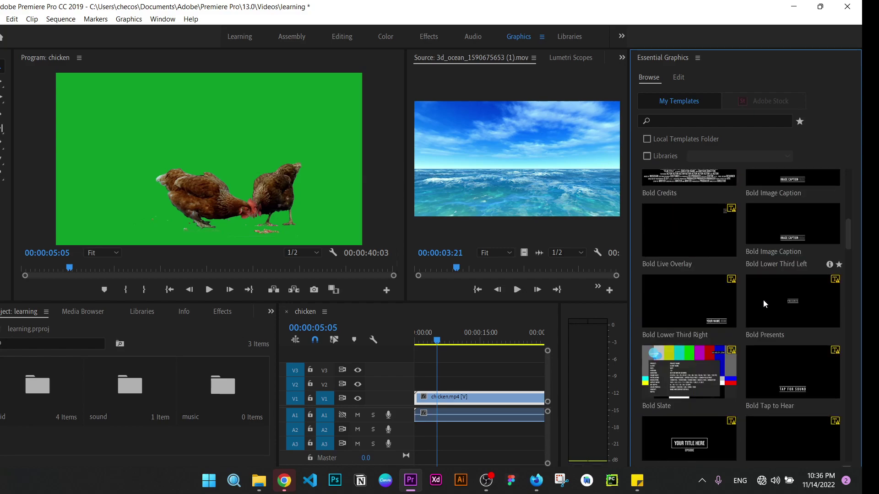
scroll(763, 301, "up", 1)
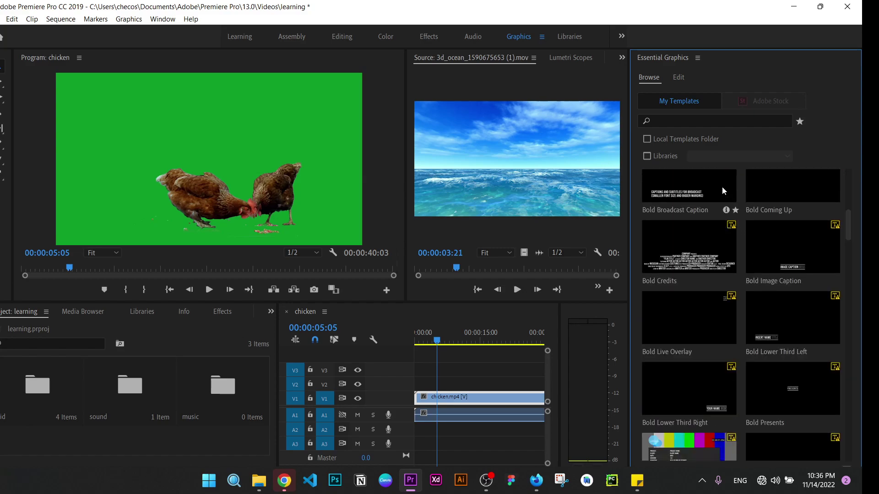
left_click(570, 38)
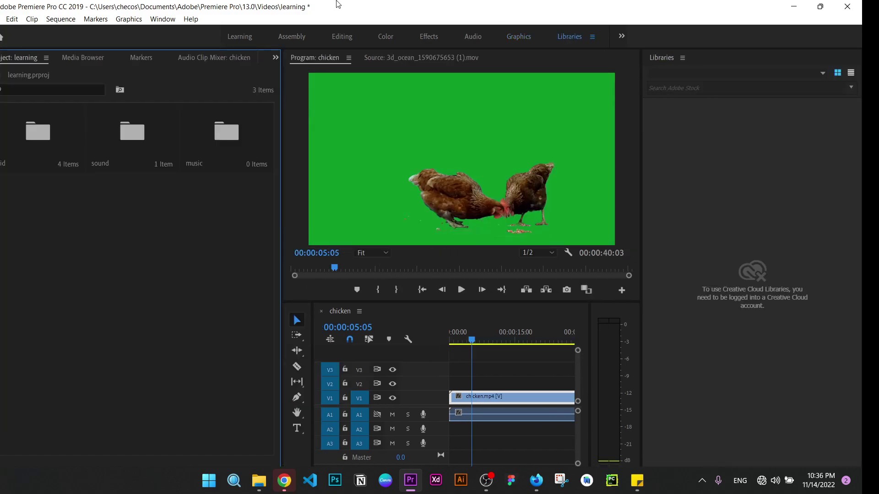
- Show the overflow list of All Panels, Metalogging and Edit Workspaces
left_click(791, 157)
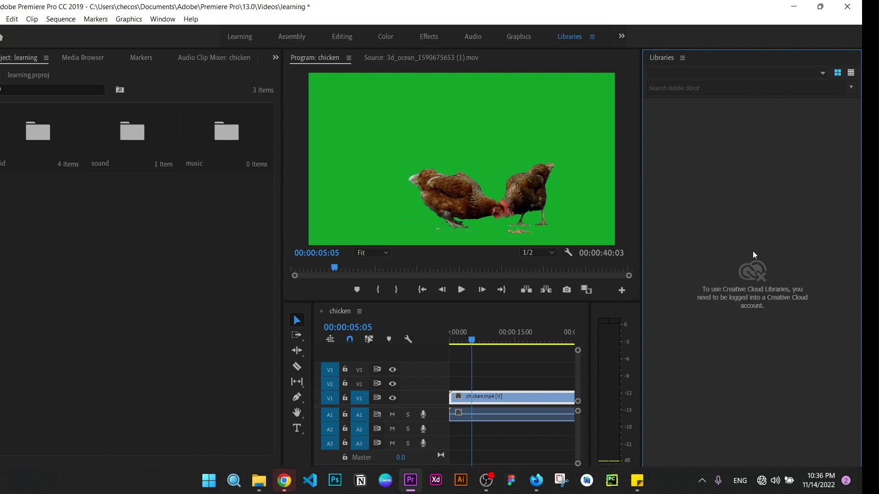
left_click(621, 36)
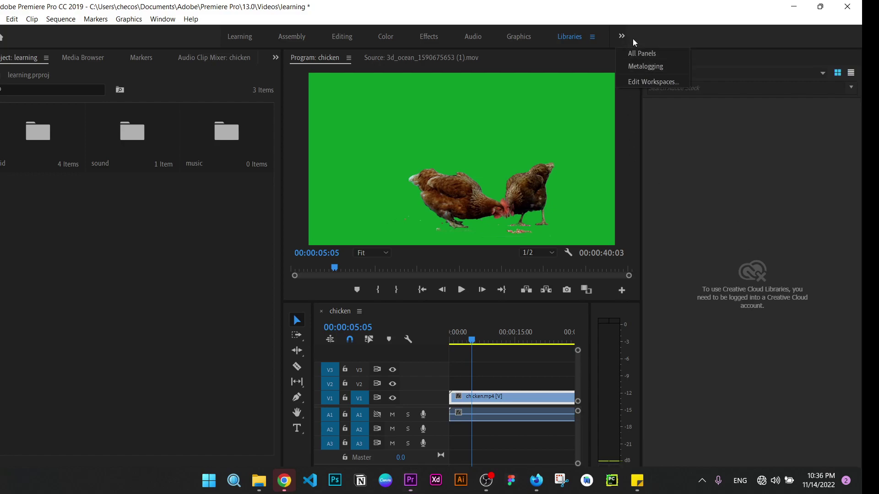
left_click(626, 38)
left_click(626, 38)
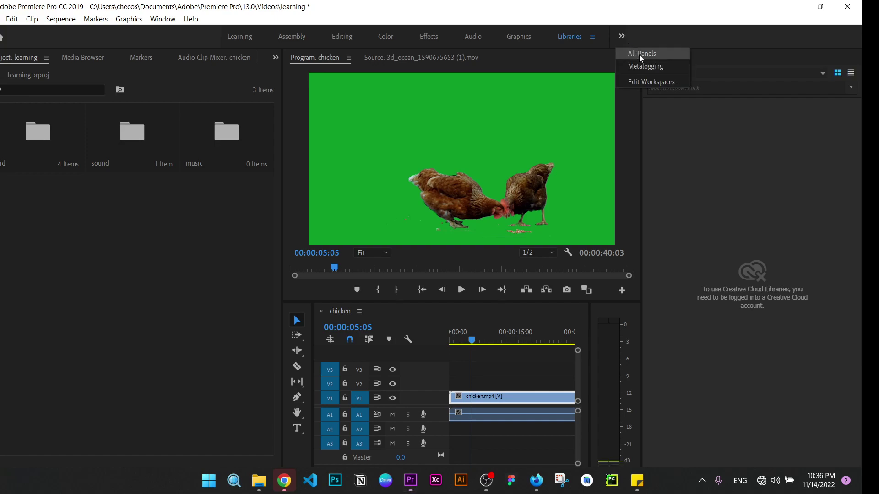
- Switch to Metalogging and scroll through chicken.mp4's metadata fields
left_click(649, 66)
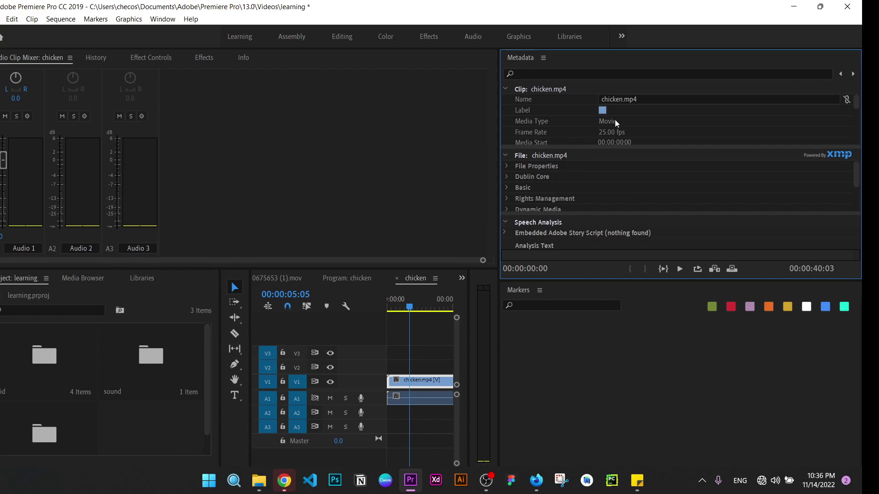
scroll(638, 98, "down", 1)
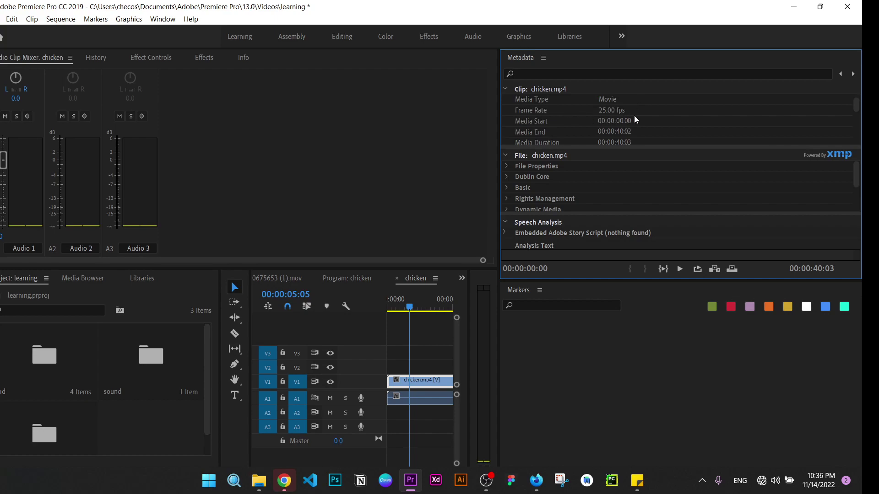
scroll(634, 118, "down", 1)
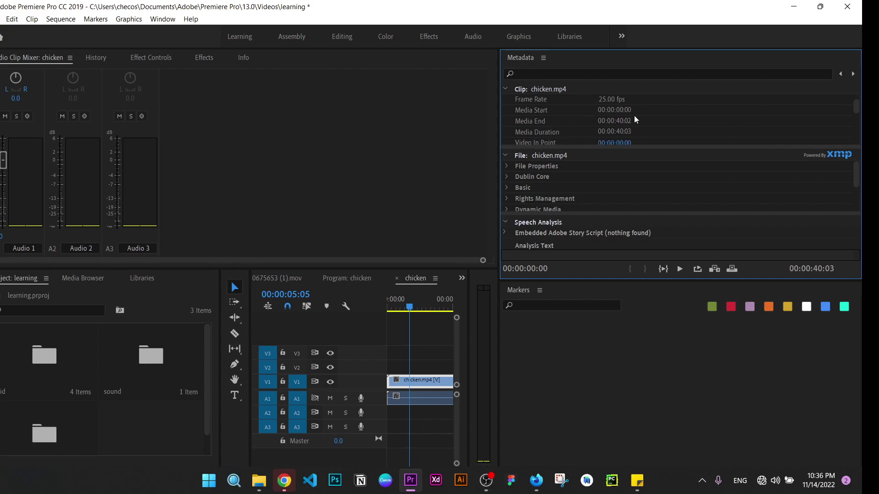
scroll(648, 132, "down", 2)
scroll(648, 132, "down", 2)
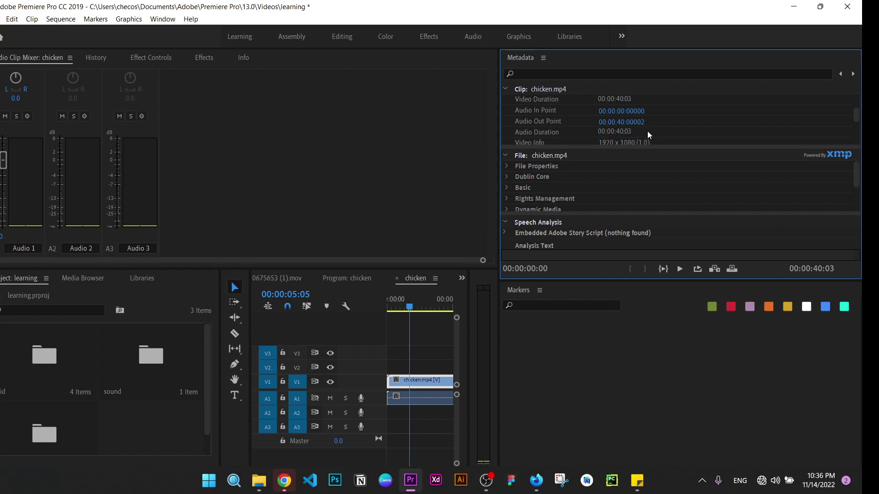
scroll(648, 133, "down", 1)
scroll(628, 206, "down", 2)
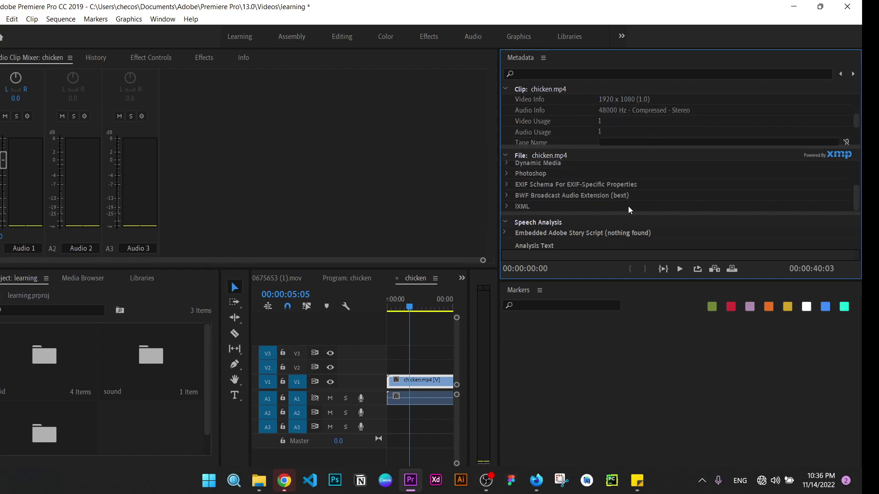
scroll(628, 206, "up", 2)
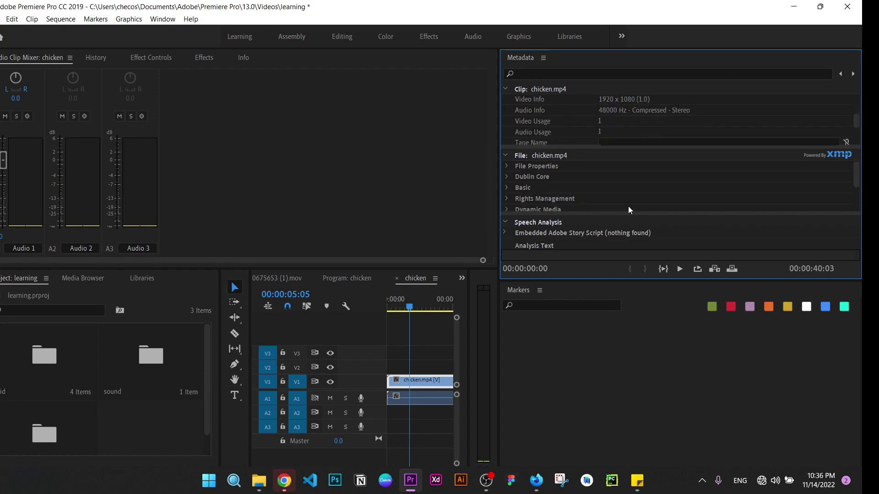
- Reopen the workspace overflow list and dismiss it without choosing anything
left_click(622, 35)
left_click(643, 65)
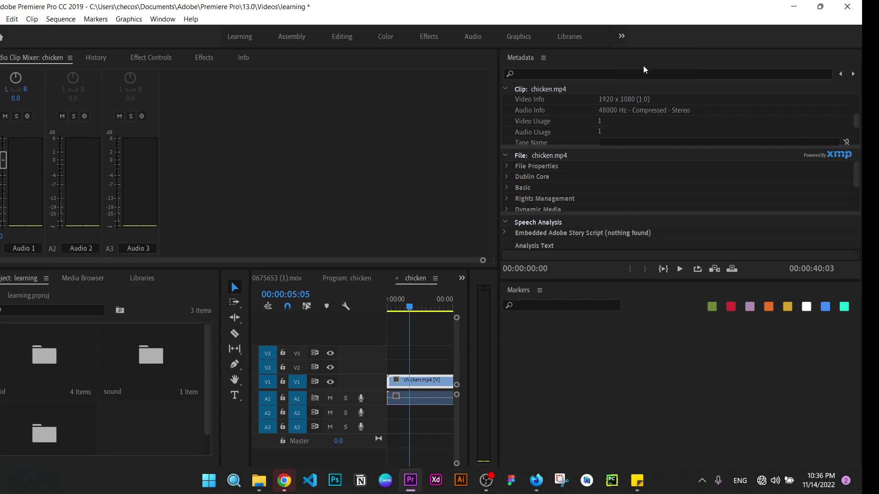
left_click(621, 36)
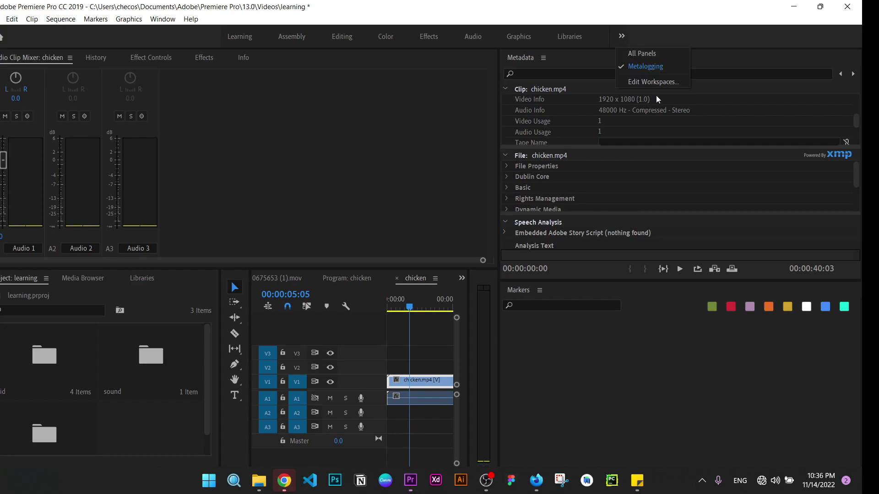
left_click(361, 153)
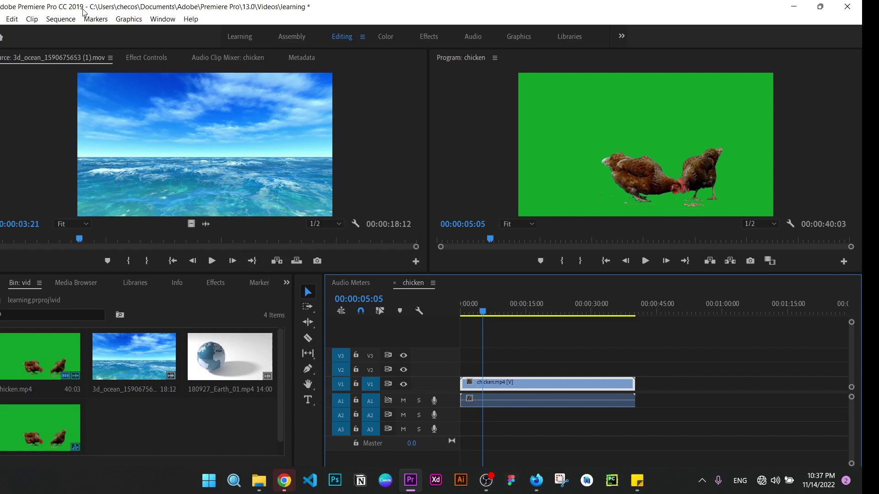
- Open the Window menu listing the panels and the Workspaces entry
left_click(164, 20)
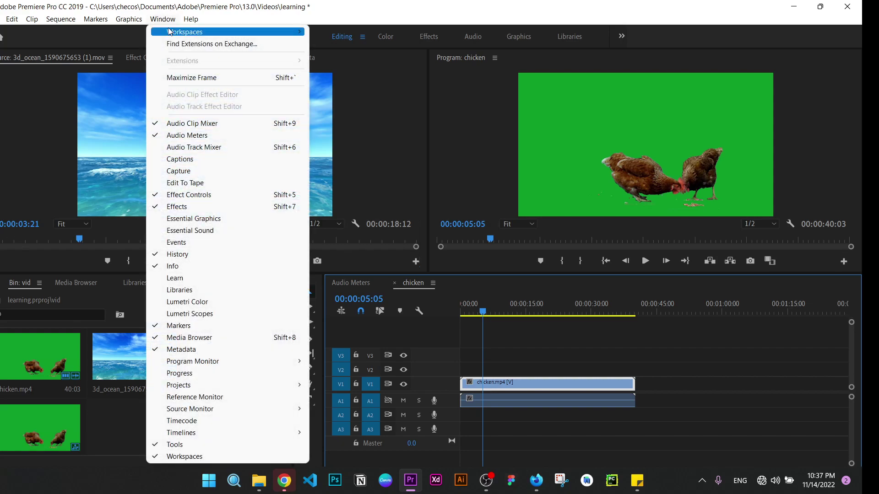
mouse_move(170, 32)
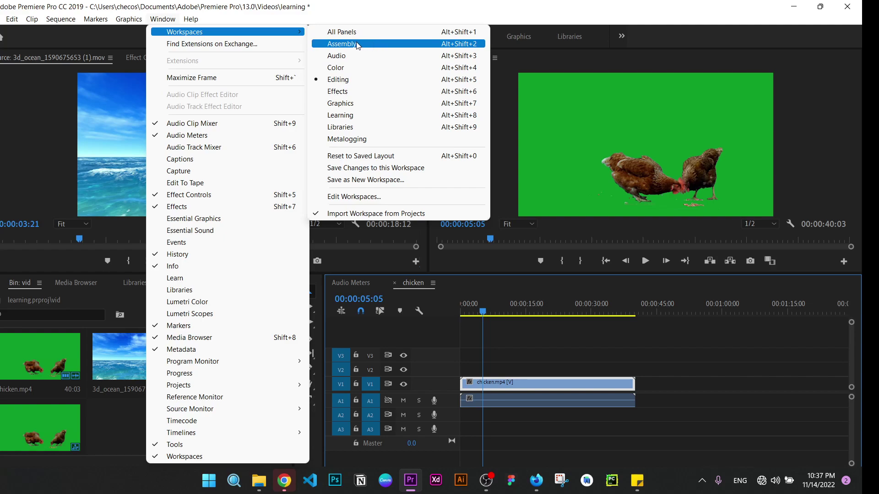
left_click(514, 125)
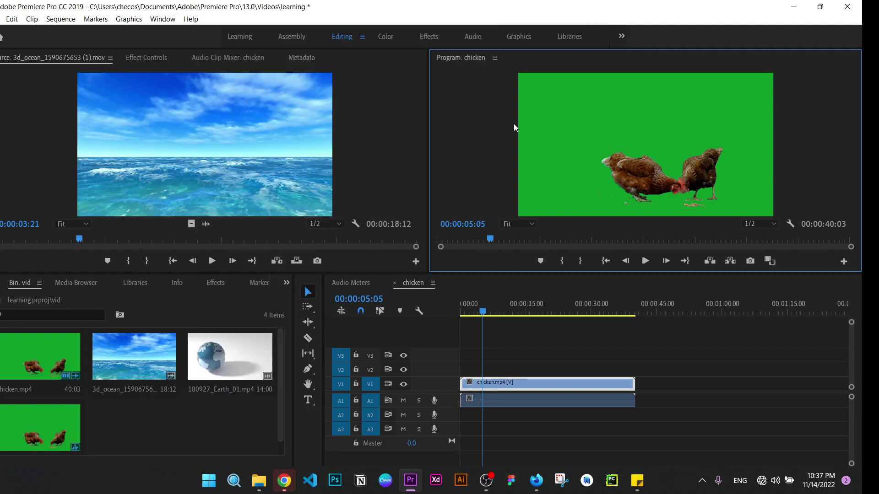
left_click(669, 426)
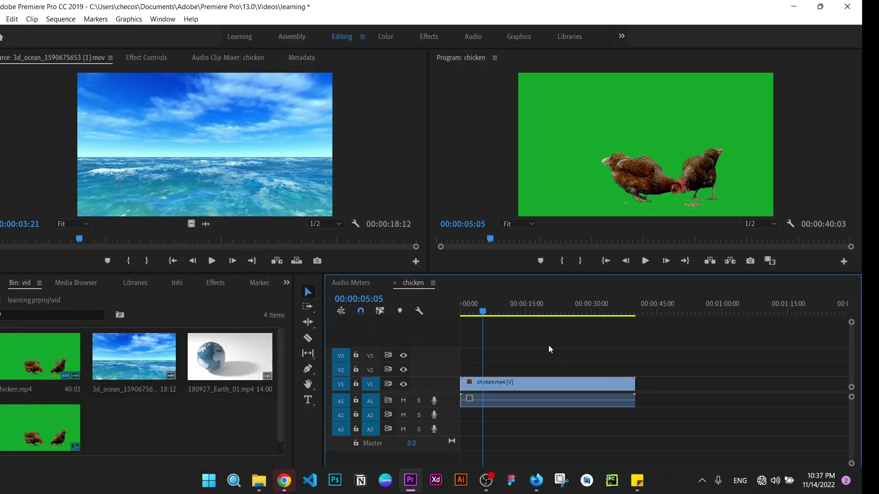
left_click(134, 434)
left_click(170, 145)
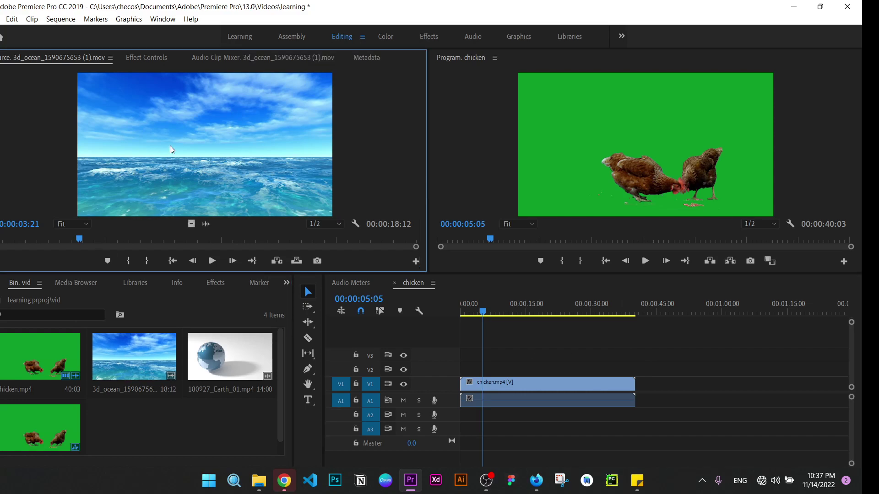
left_click(575, 138)
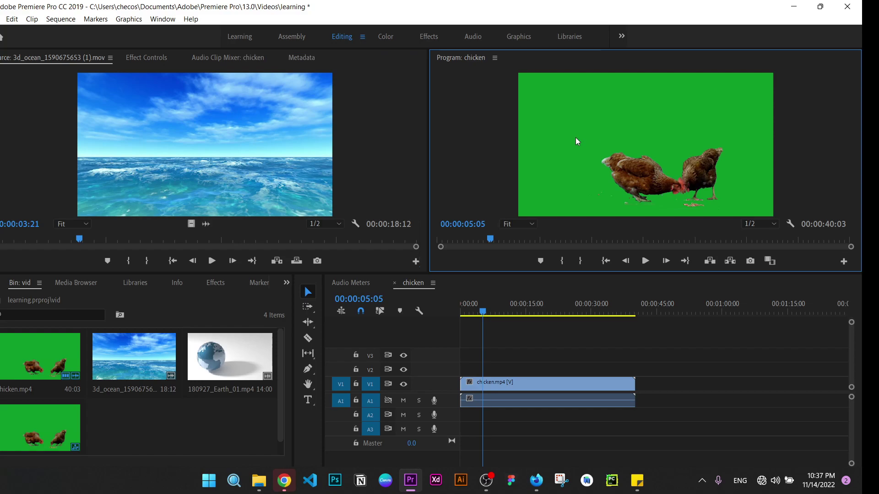
left_click(193, 134)
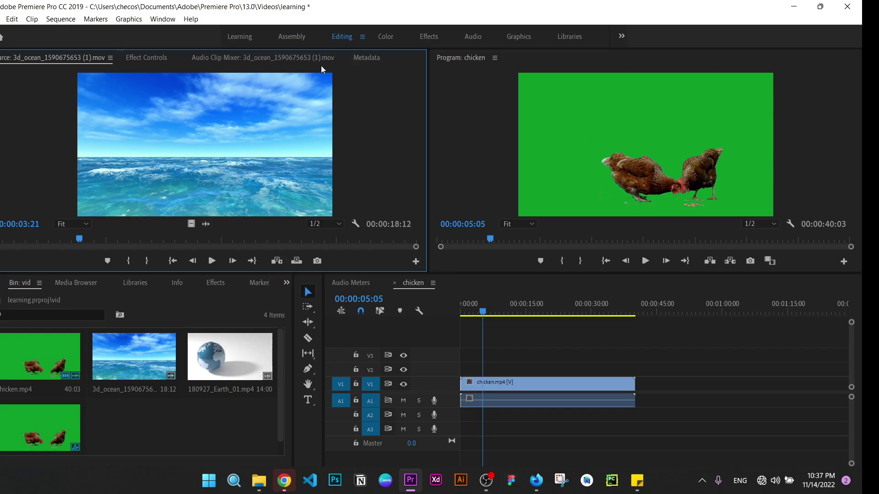
left_click(163, 20)
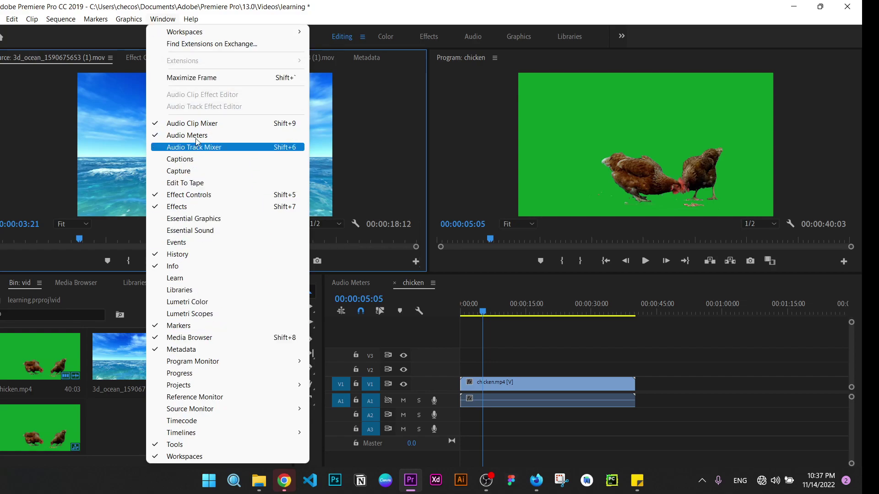
- Open the Learn panel, scroll through its tutorial cards, and close it again
left_click(204, 277)
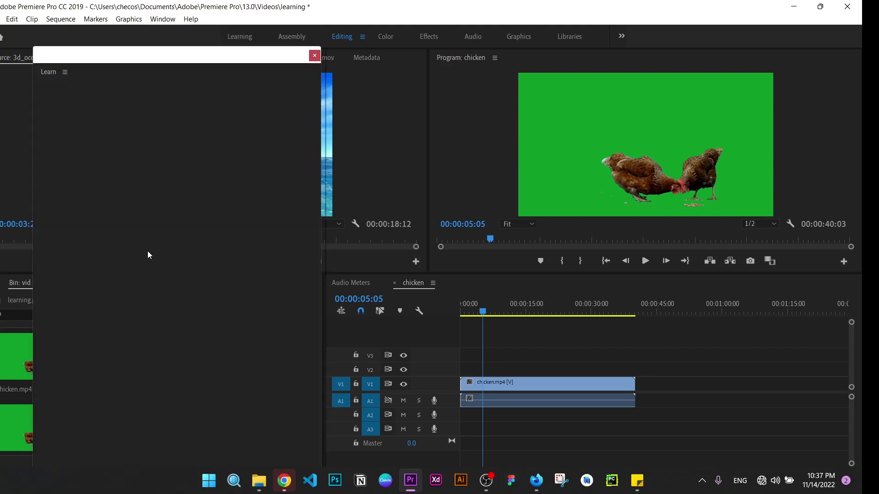
mouse_move(193, 246)
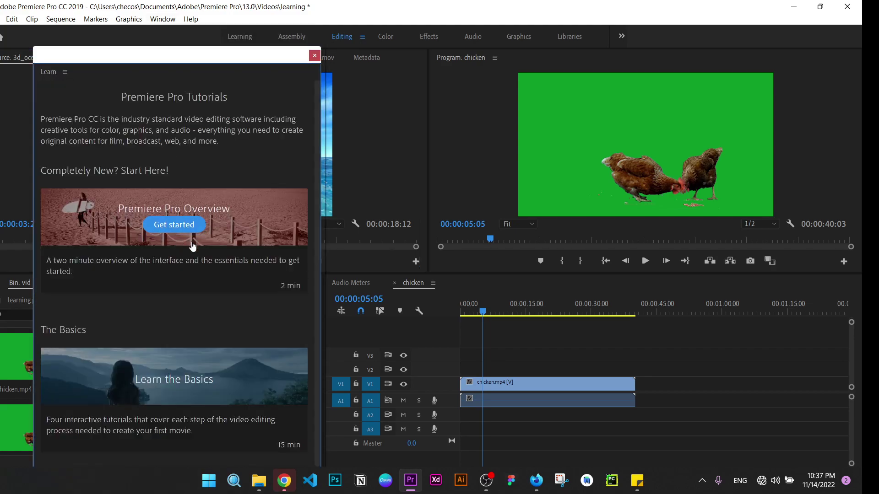
scroll(192, 246, "down", 2)
mouse_move(186, 325)
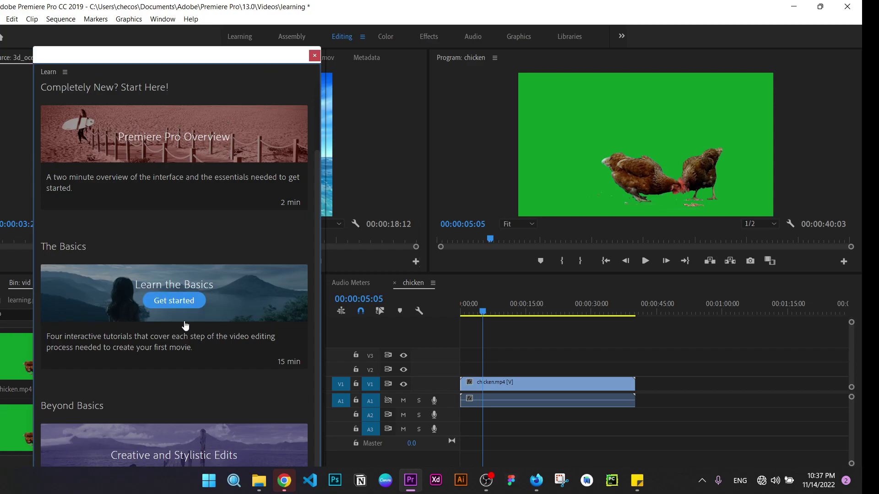
scroll(185, 325, "up", 2)
scroll(186, 325, "down", 2)
left_click(314, 55)
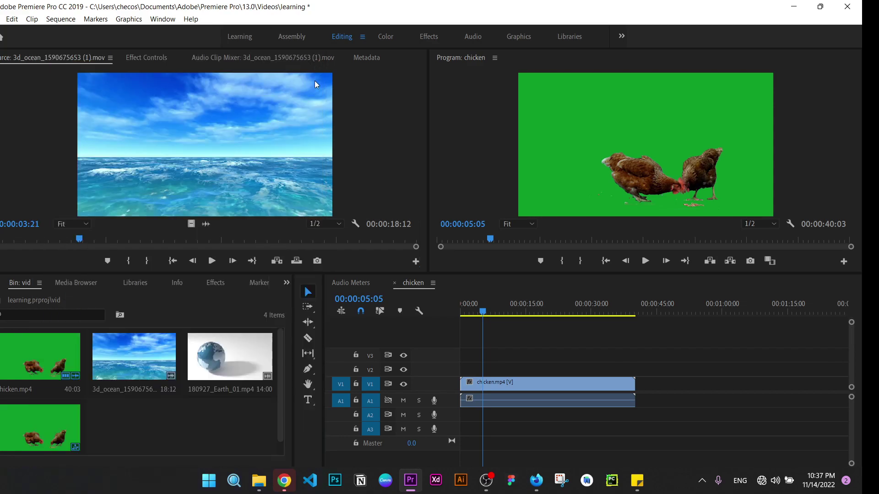
- Add the Lumetri Color panel, load the ocean clip from the bin, and widen the Program monitor
left_click(162, 19)
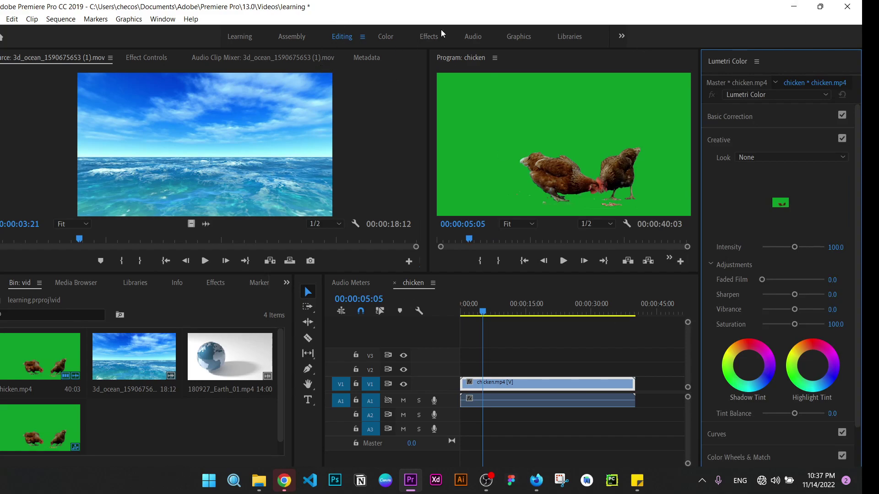
left_click(560, 367)
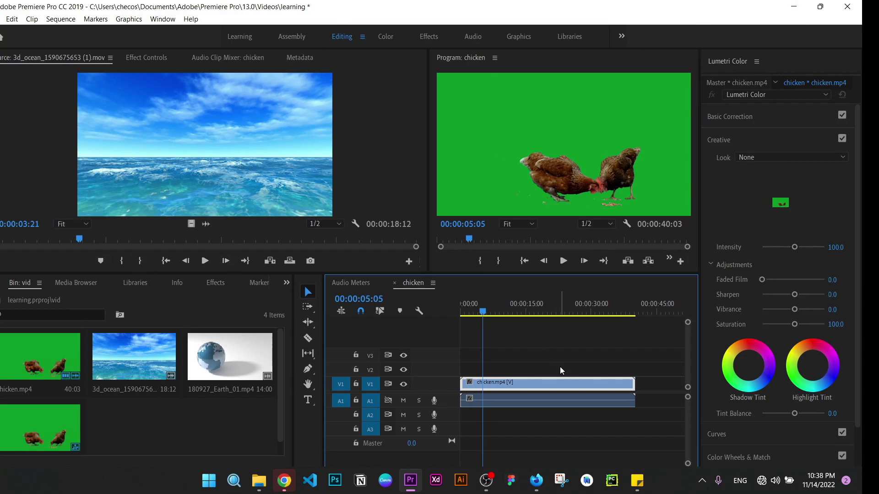
left_click(197, 422)
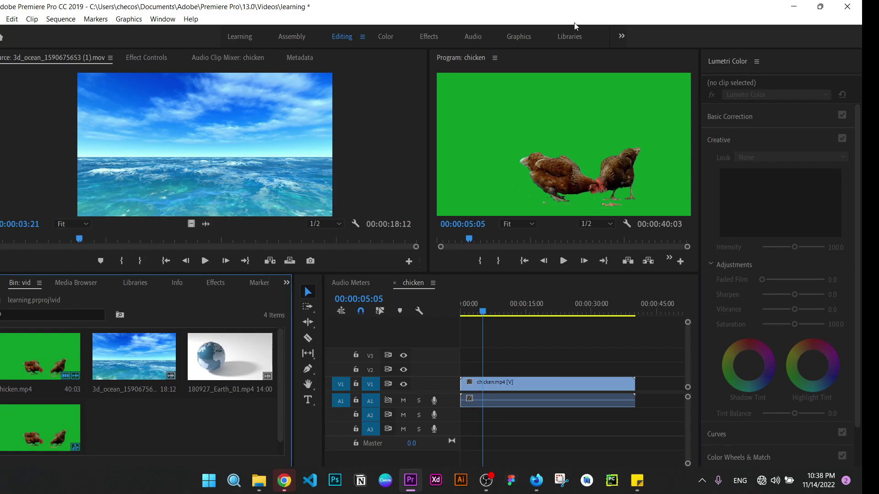
left_click(203, 132)
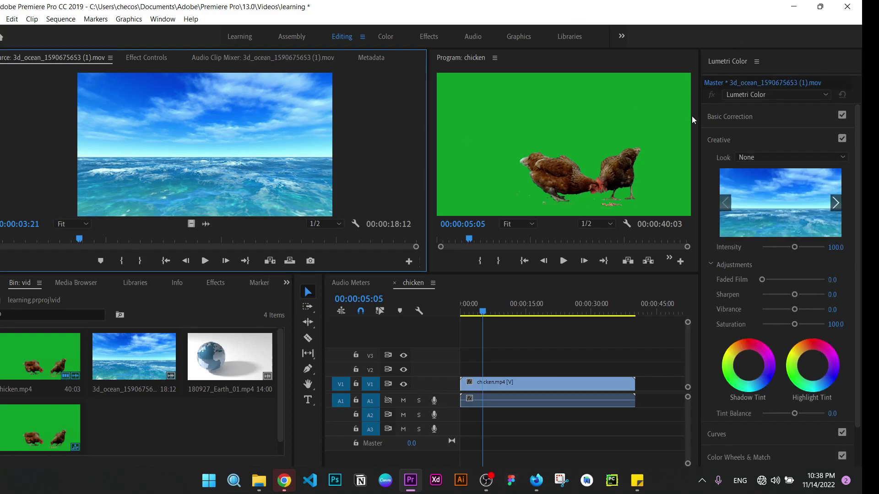
left_click_drag(699, 117, 833, 117)
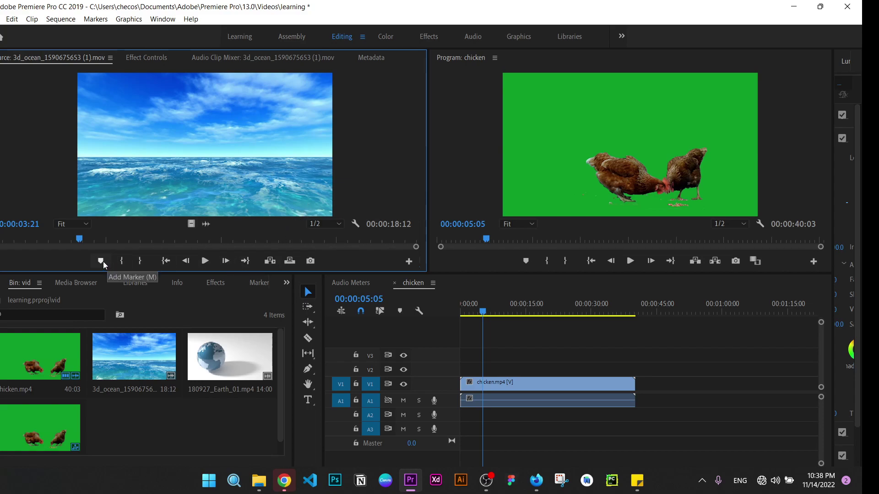
- Add a marker at 00:00:03:21 on the ocean clip, colour it red and comment 'to be cult'
left_click(101, 261)
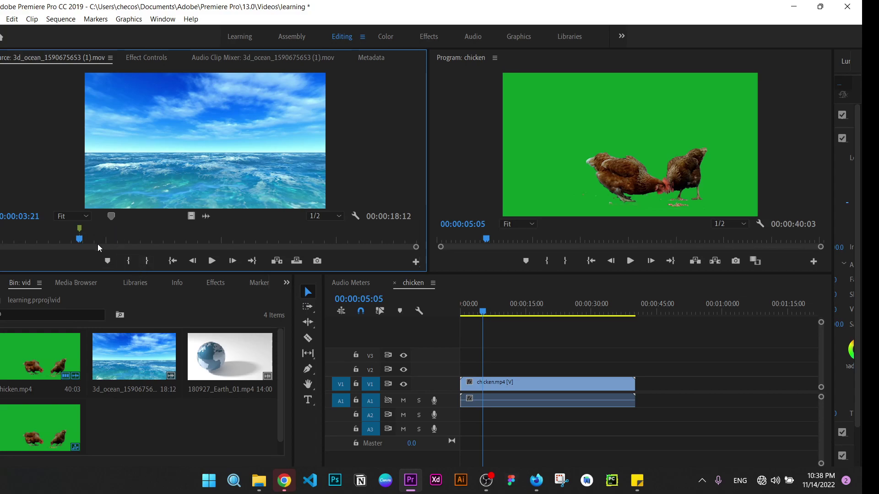
left_click(103, 262)
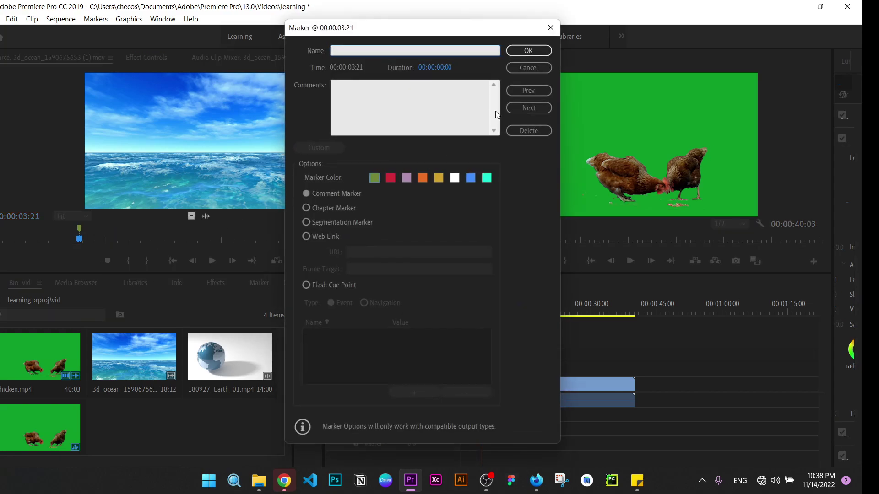
left_click(392, 178)
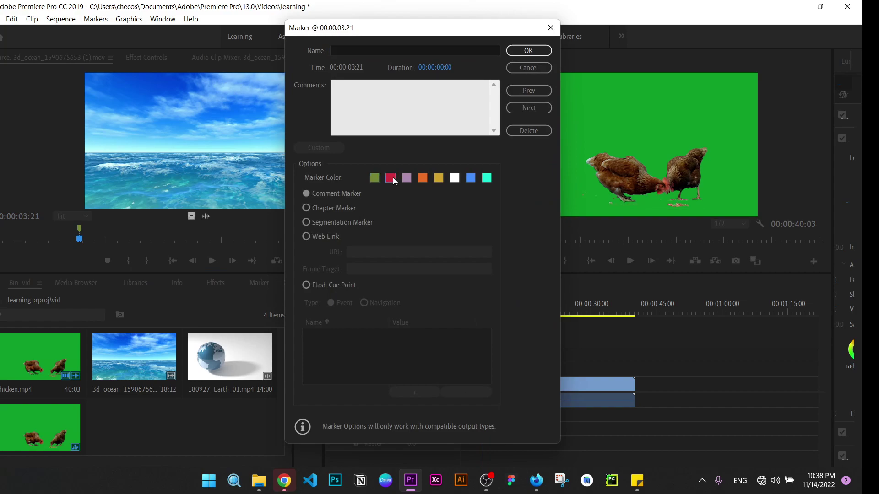
left_click(390, 107)
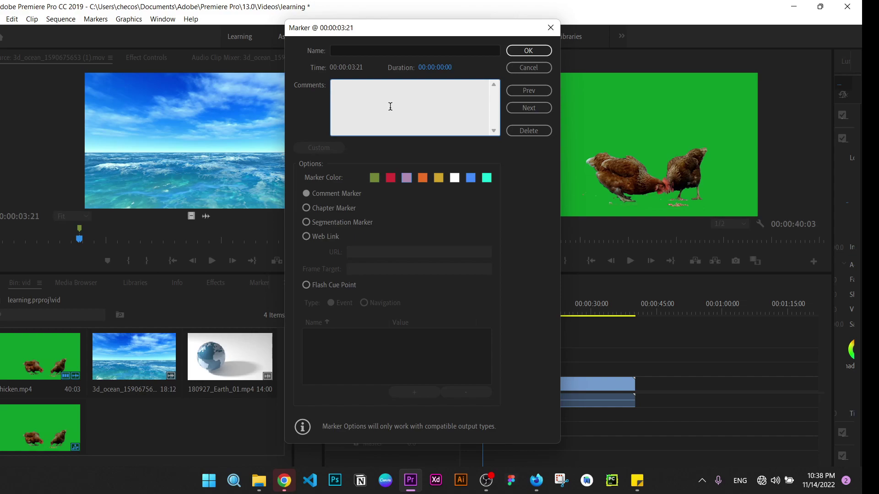
type("tobe cult")
key("Return")
left_click(392, 176)
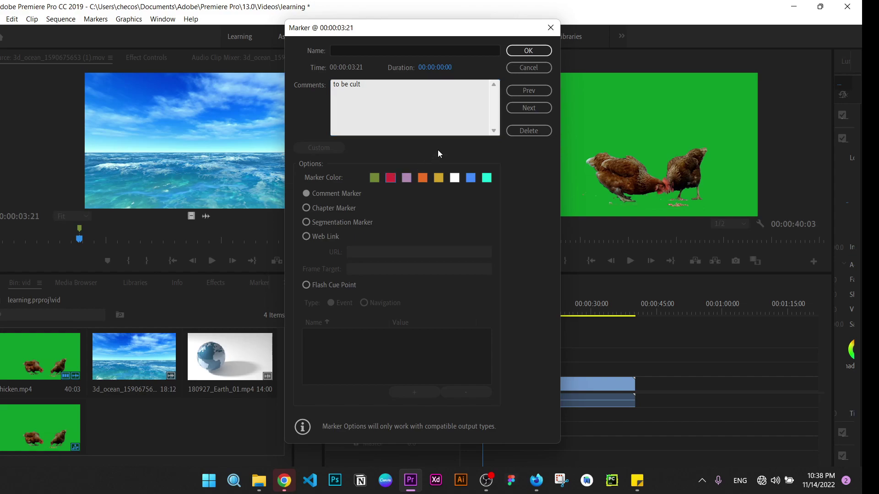
left_click(513, 52)
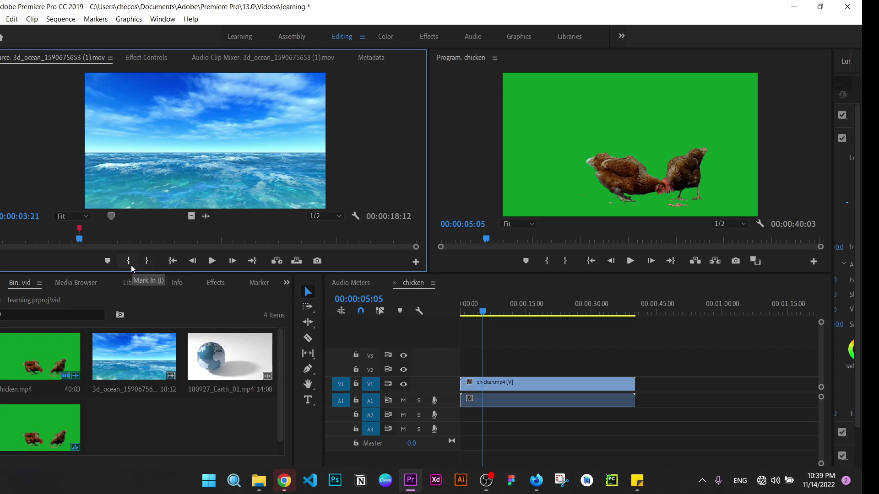
- Preview the ocean clip and set In and Out points around a 00:00:04:08 section
left_click(212, 261)
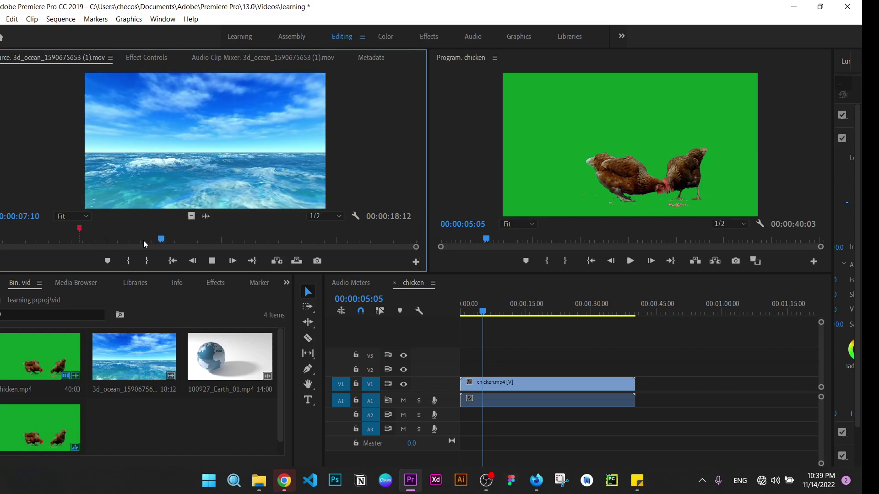
key("space")
mouse_move(168, 239)
left_mouse_down()
mouse_move(228, 243)
mouse_move(26, 244)
mouse_move(115, 241)
left_mouse_up()
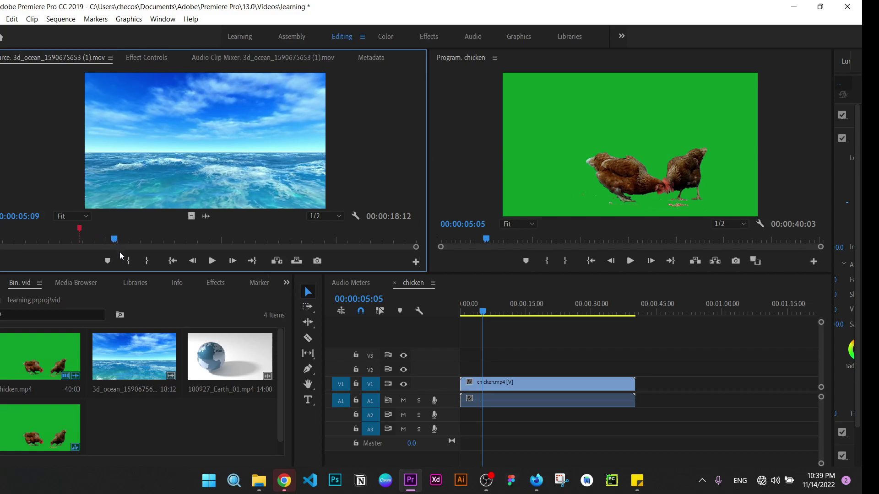
left_click(128, 261)
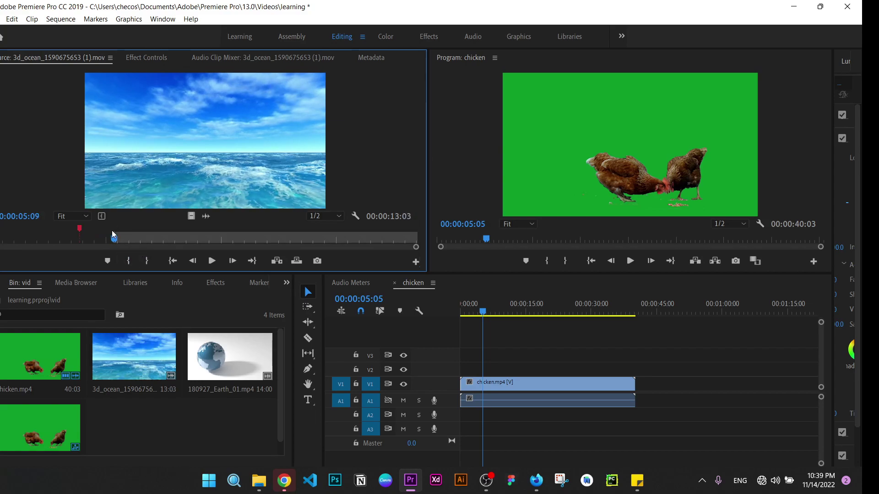
left_click_drag(114, 239, 216, 242)
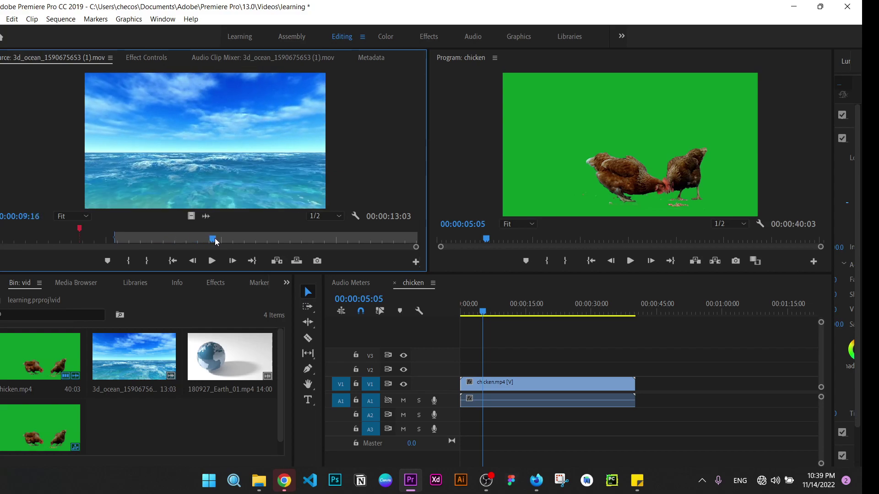
left_click(595, 416)
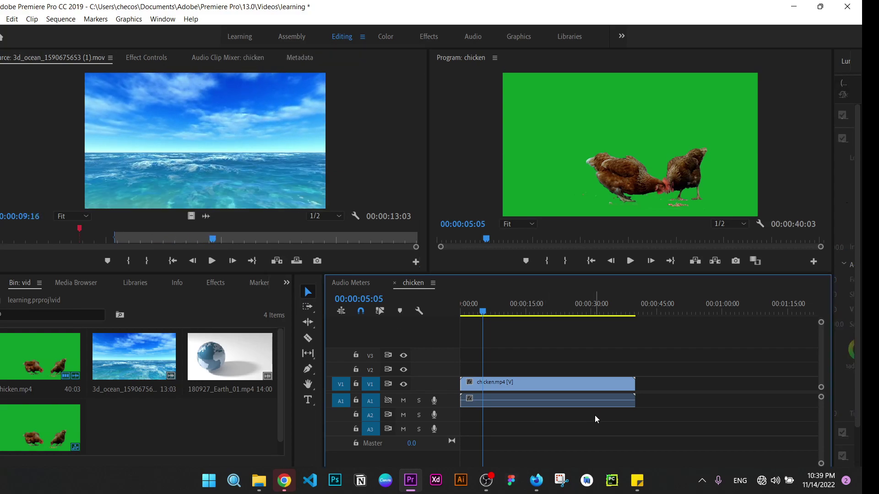
left_click(150, 262)
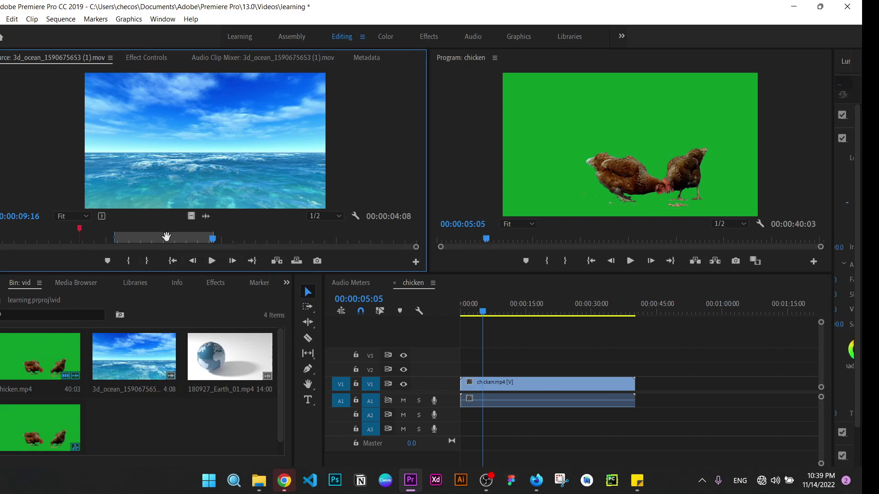
mouse_move(166, 236)
left_mouse_down()
mouse_move(369, 237)
mouse_move(163, 268)
left_mouse_up()
- Drop the marked ocean section onto V1 and A1 after the chicken clip
left_click_drag(174, 210, 640, 371)
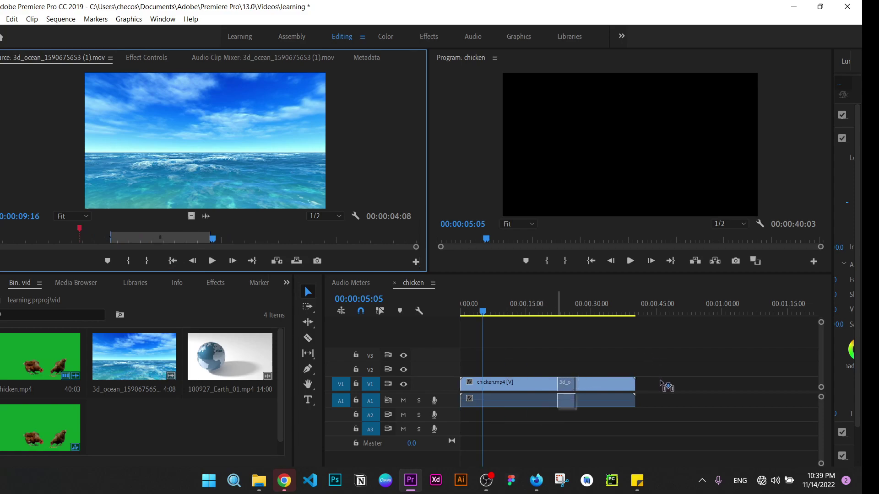
left_click_drag(641, 372, 653, 382)
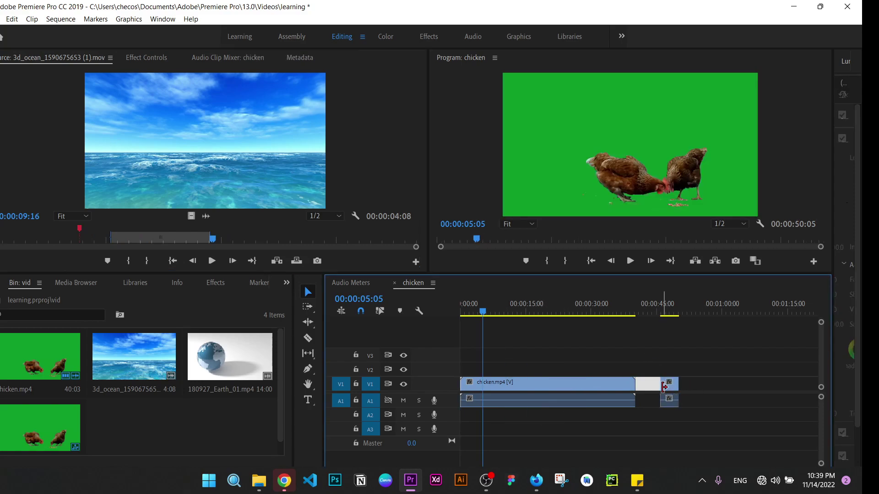
left_click(559, 388)
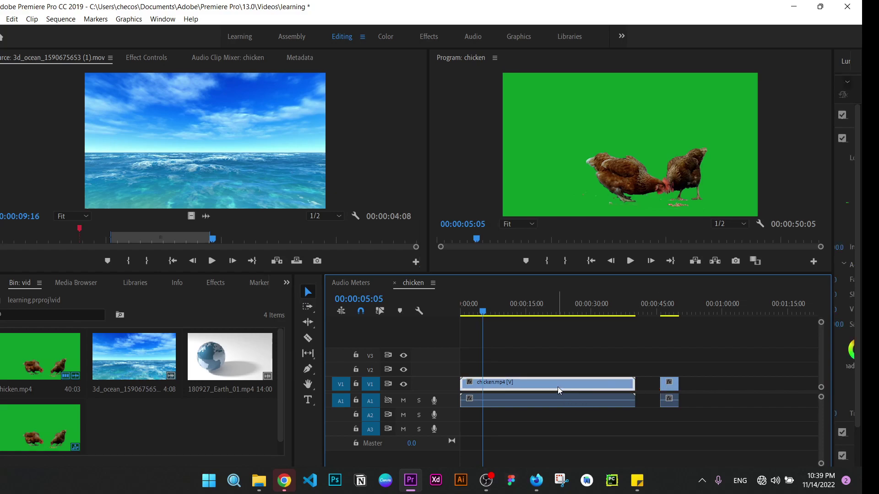
left_click(678, 384)
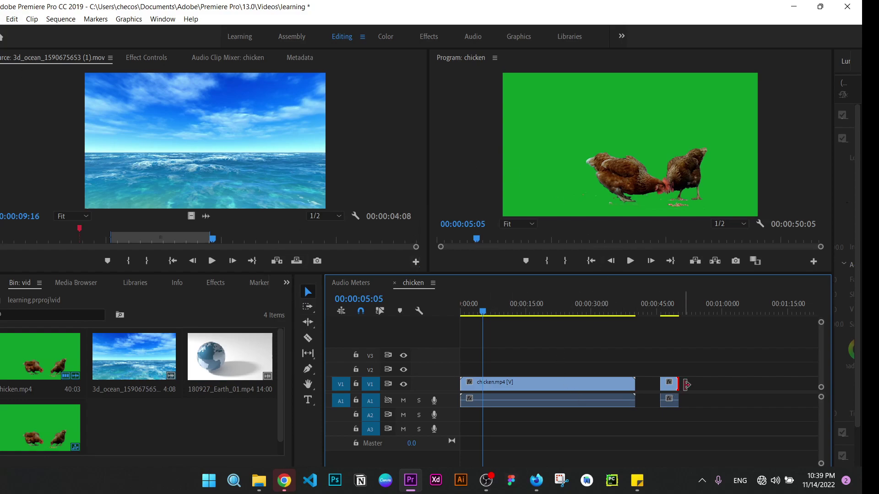
left_click(661, 384)
- With snapping on, trim and slide the ocean clip, then extend chicken.mp4 to close the gap
left_click(363, 312)
left_click_drag(665, 385, 673, 398)
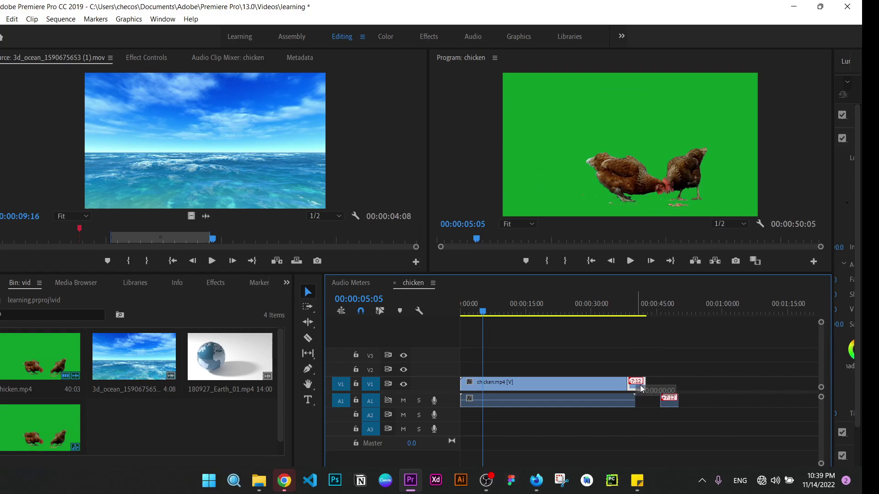
left_click_drag(641, 389, 648, 400)
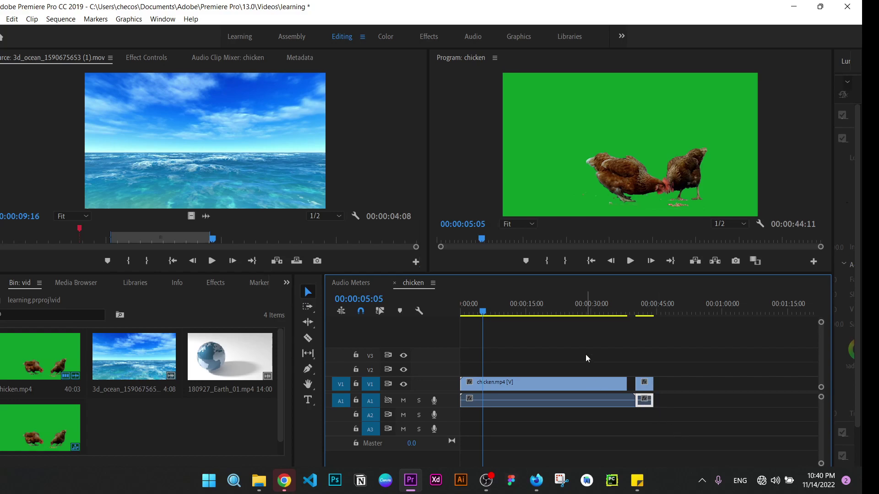
left_click(586, 355)
left_click(612, 382)
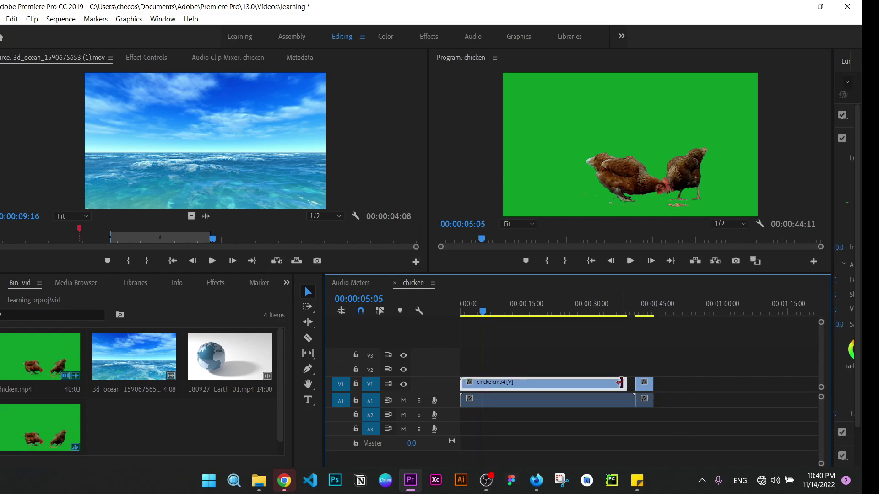
left_click_drag(622, 382, 635, 383)
- Play the sequence from about 31 seconds to check the chicken-to-ocean cut
key("space")
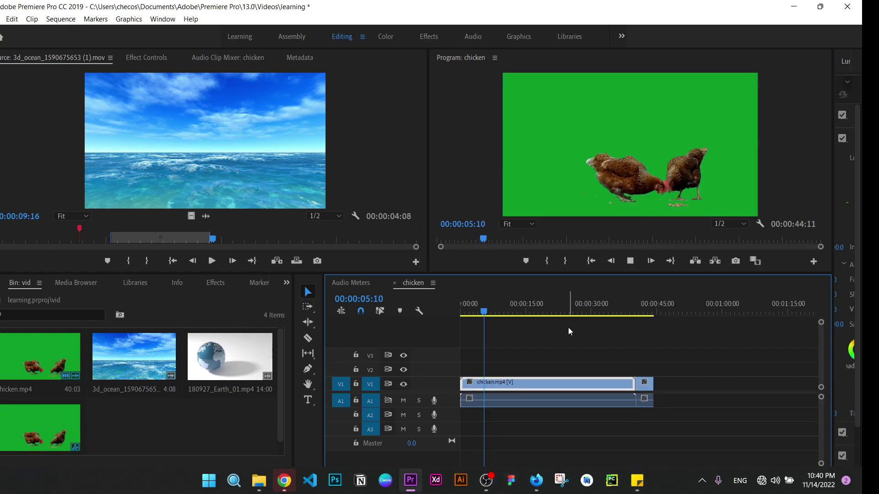
mouse_move(542, 322)
left_mouse_down()
mouse_move(598, 323)
mouse_move(631, 338)
left_mouse_up()
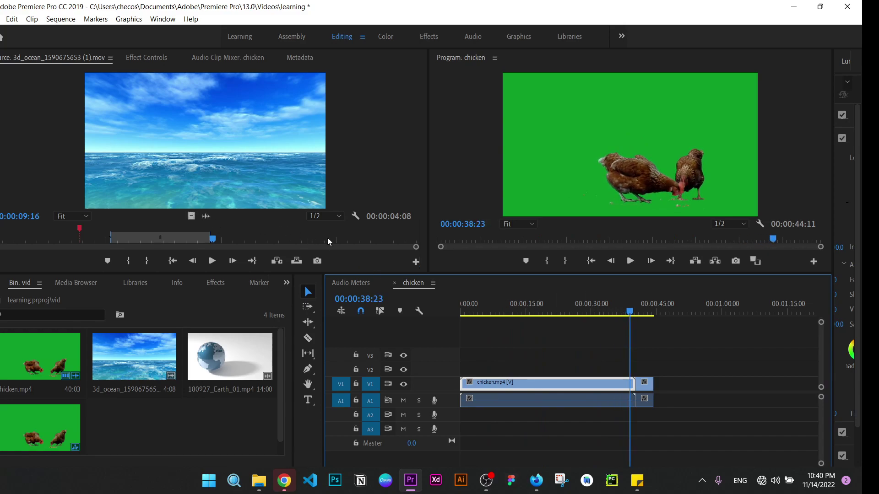
key("space")
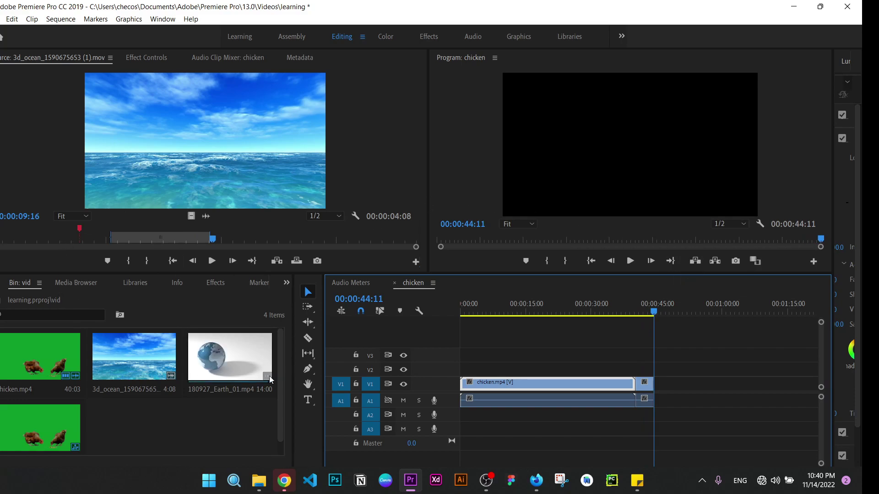
- Mark a 00:00:03:17 section of 180927_Earth_01.mp4 and overwrite it onto the sequence's end
double_click(219, 355)
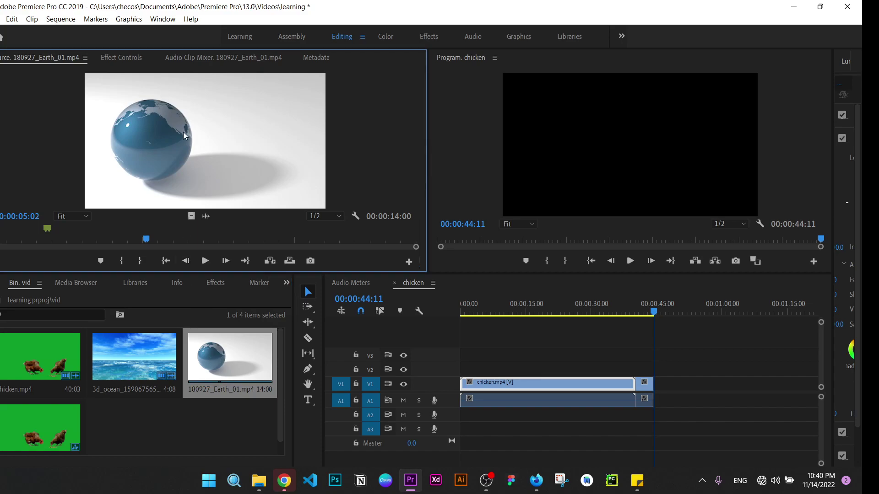
key("space")
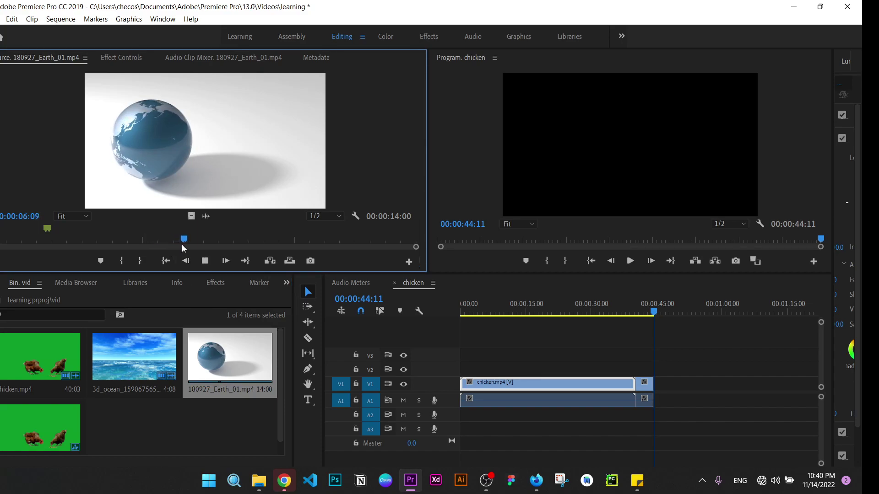
left_click(163, 242)
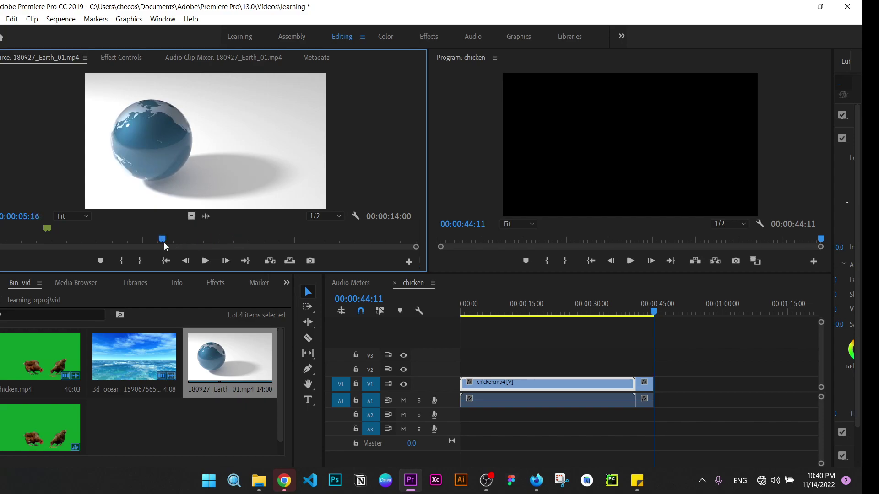
left_click(127, 263)
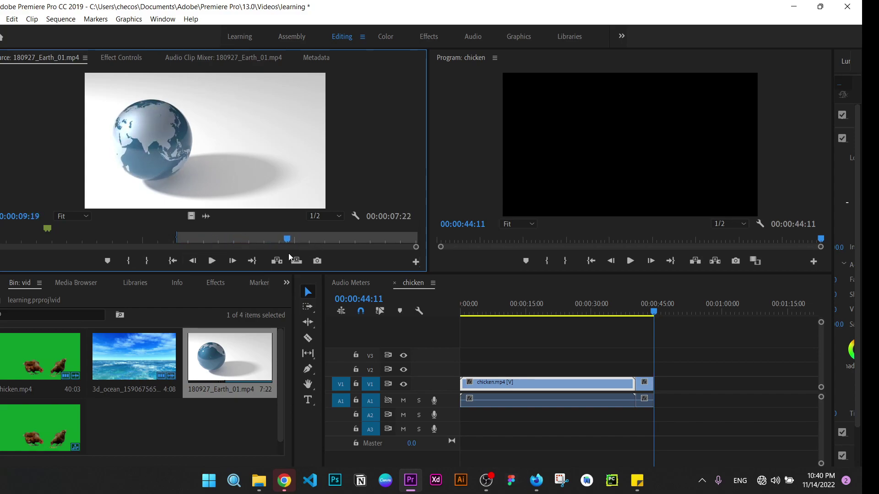
left_click(145, 261)
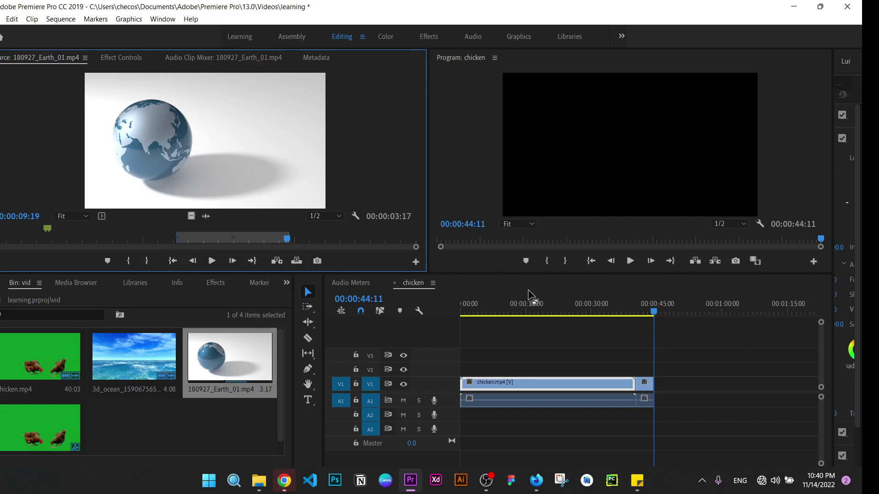
left_click(278, 265)
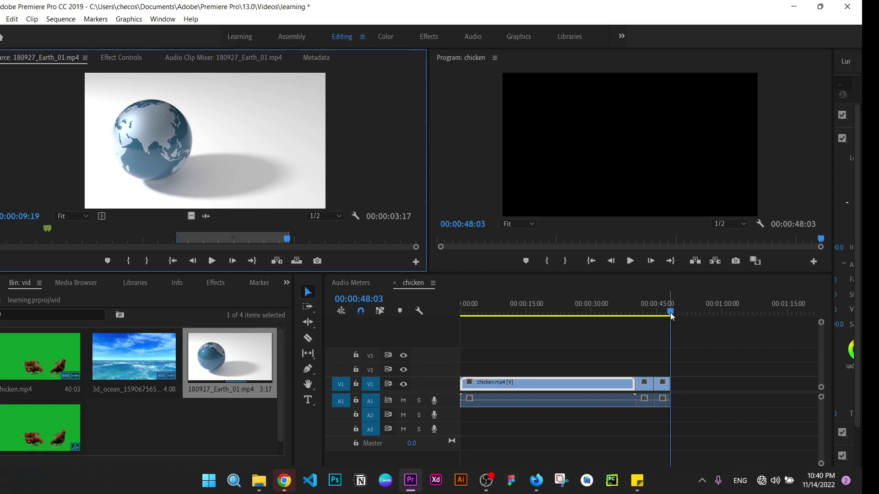
left_click_drag(670, 312, 596, 311)
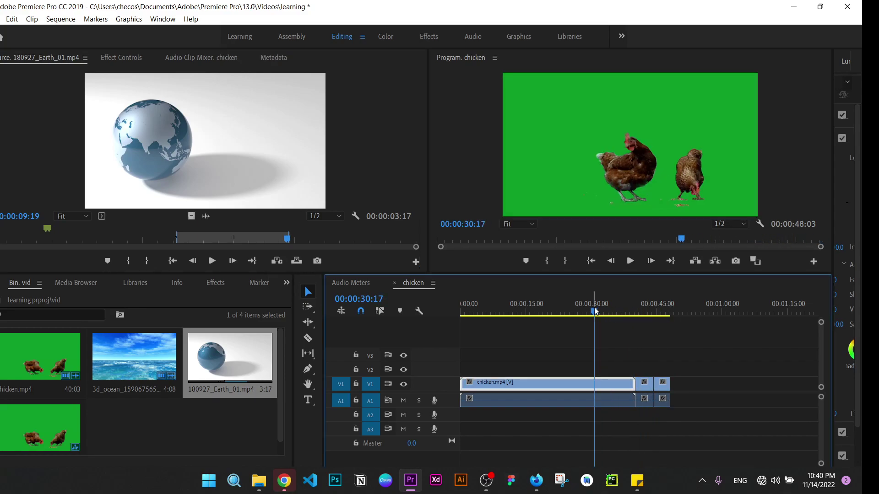
key("space")
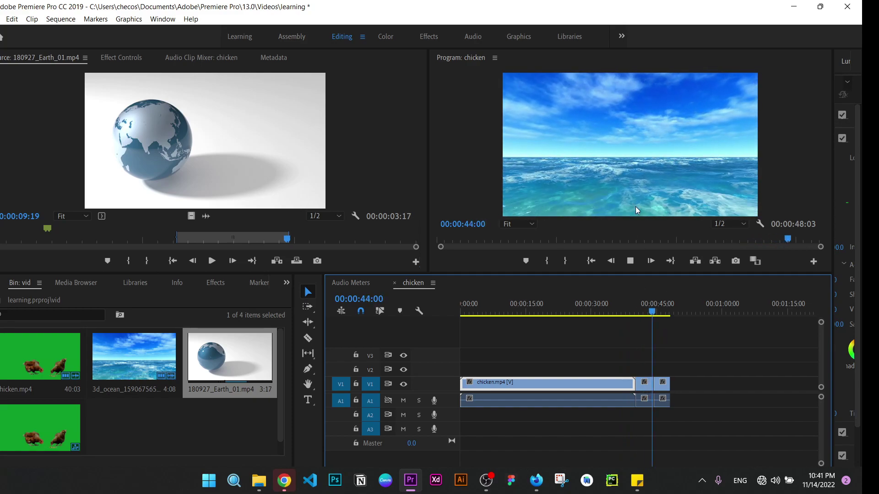
left_click(247, 113)
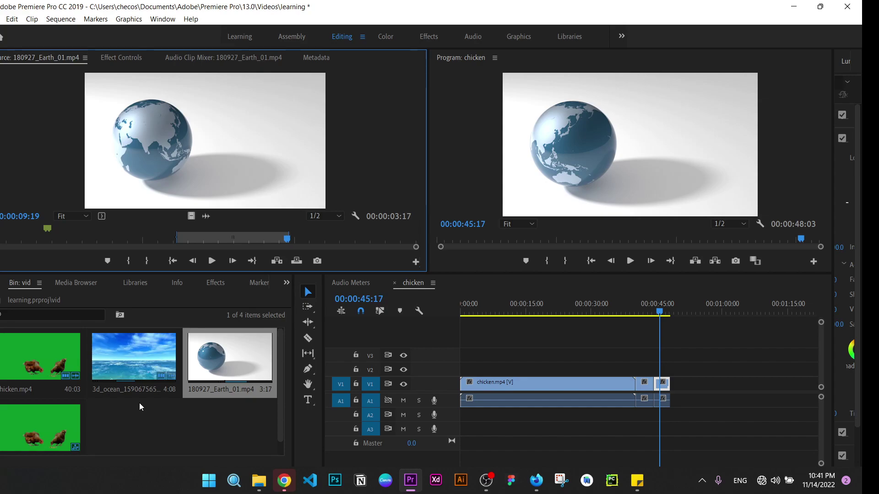
- Select the chicken clip's edit point and re-mark In and Out in the Earth Source Monitor
left_click(147, 424)
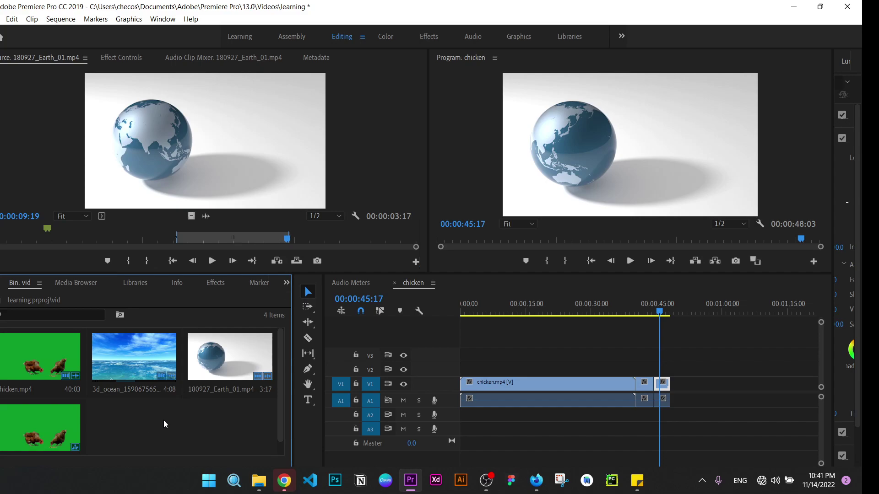
left_click(600, 388)
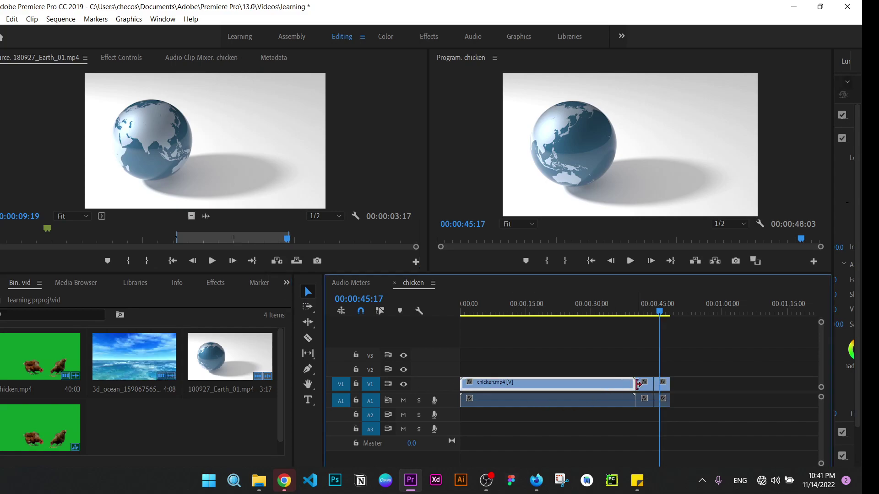
left_click(656, 384)
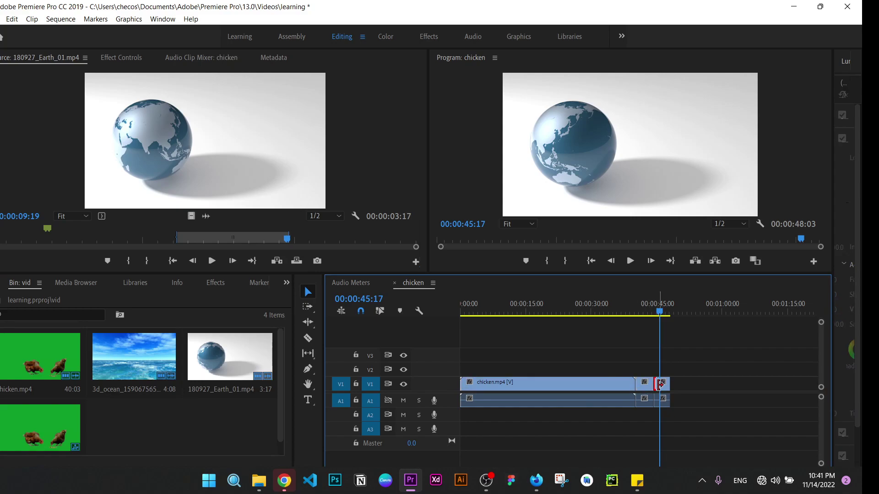
left_click(317, 232)
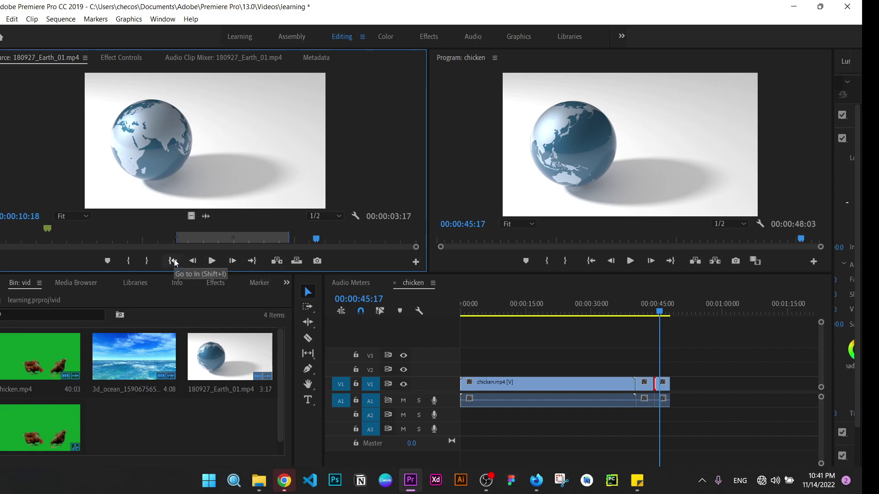
left_click(210, 239)
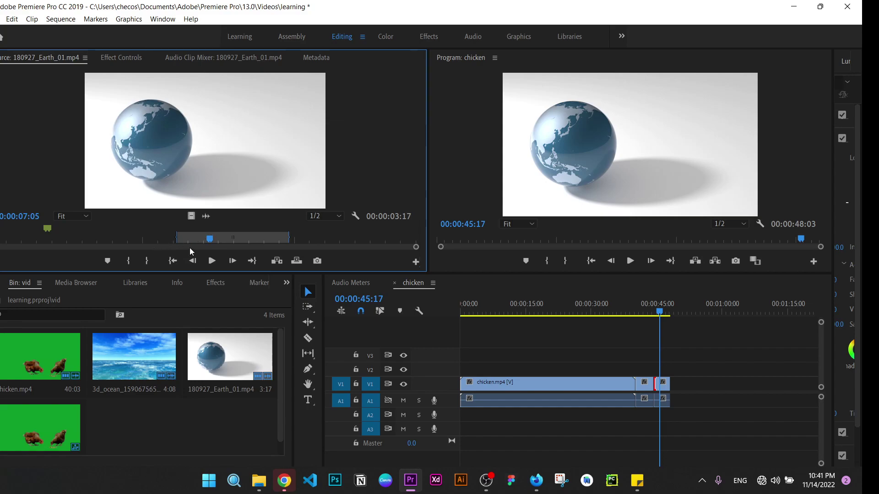
left_click(128, 261)
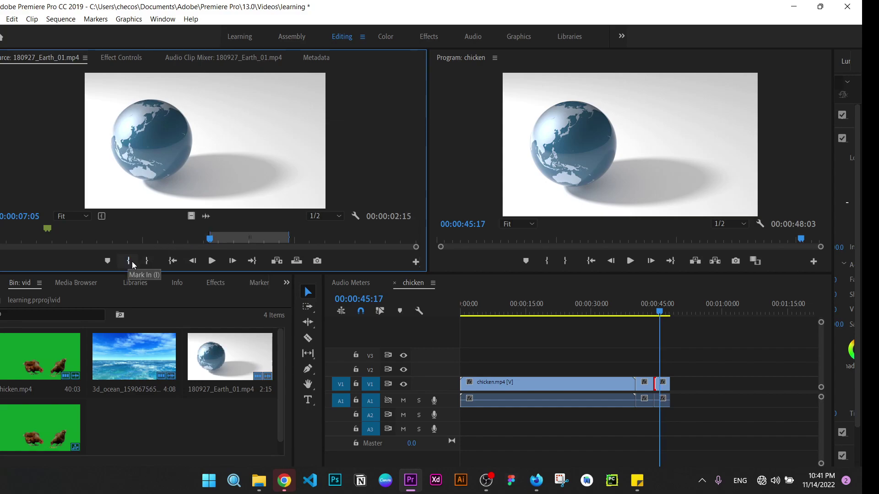
left_click(149, 262)
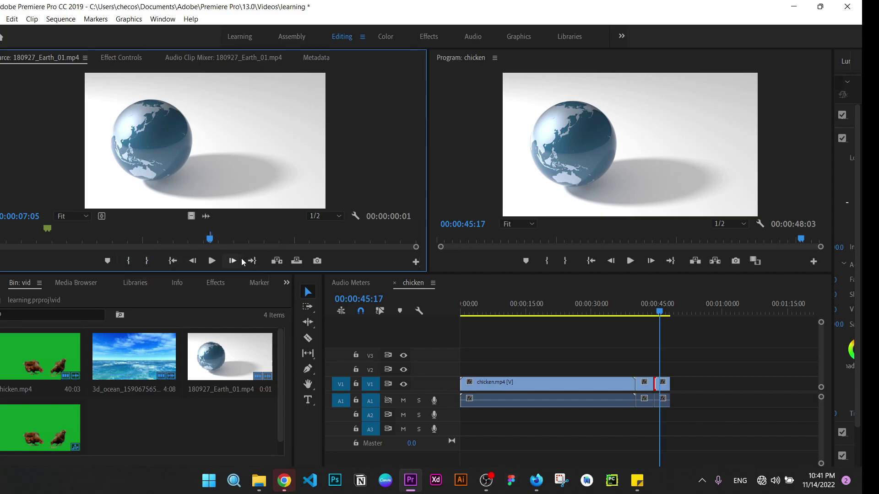
- Return to the Earth clip's In point and undo the last two sequence edits
left_click(238, 225)
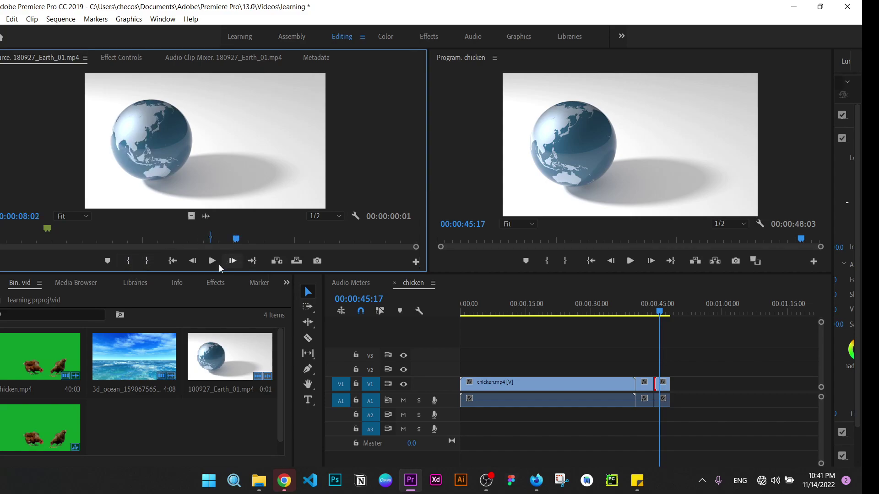
left_click(172, 262)
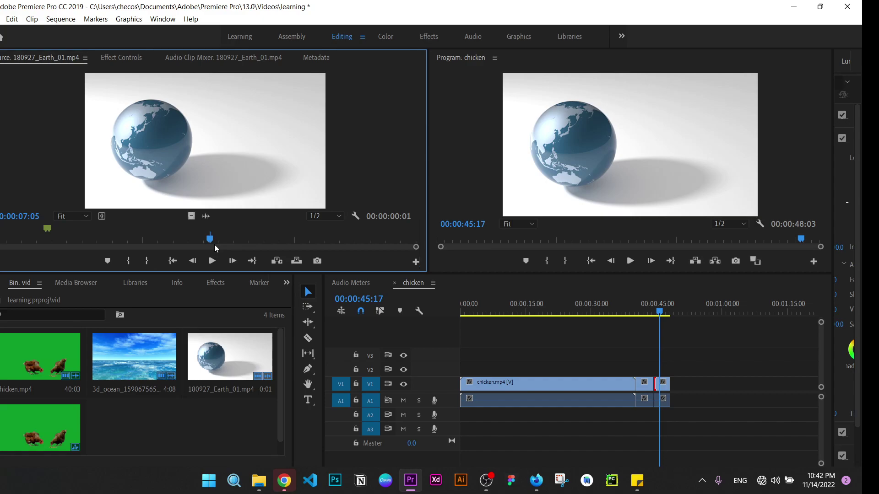
key("ctrl+z")
key("ctrl+z")
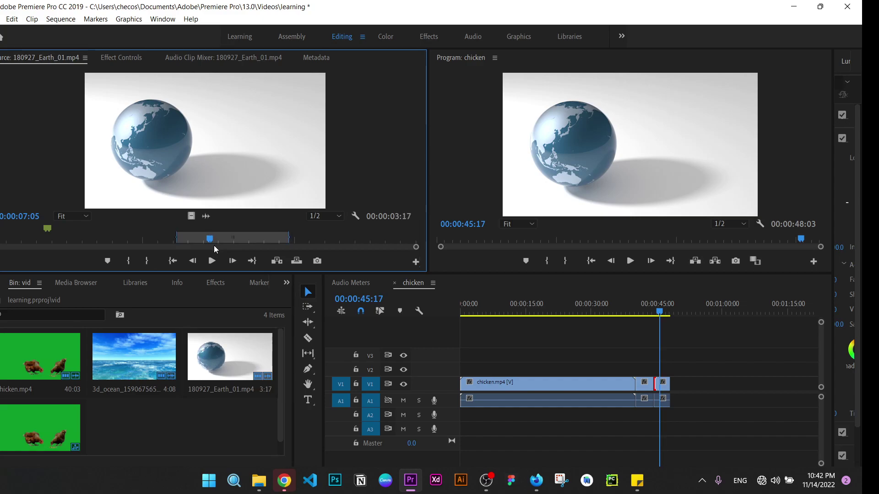
key("ctrl+z")
key("ctrl+z")
key("ctrl+z")
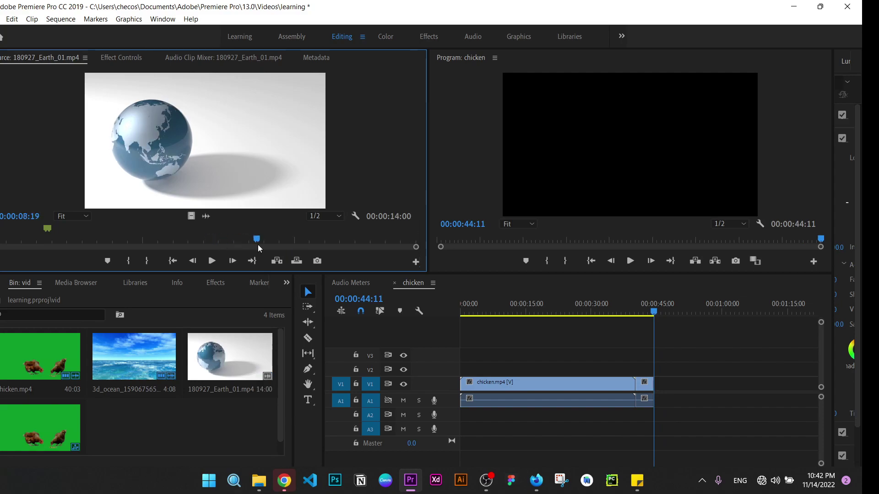
- Scrub the Earth clip to its end and Out point, marking a first In at 00:00:13:24
left_click_drag(210, 241, 444, 244)
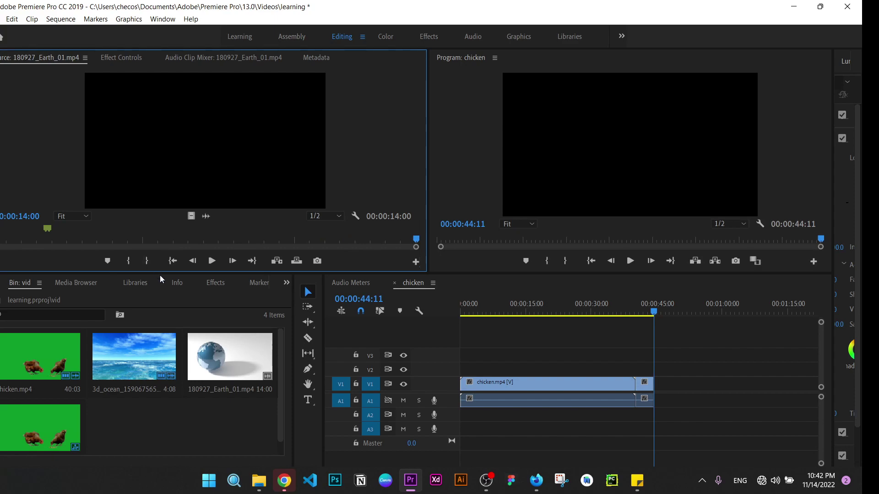
left_click(173, 262)
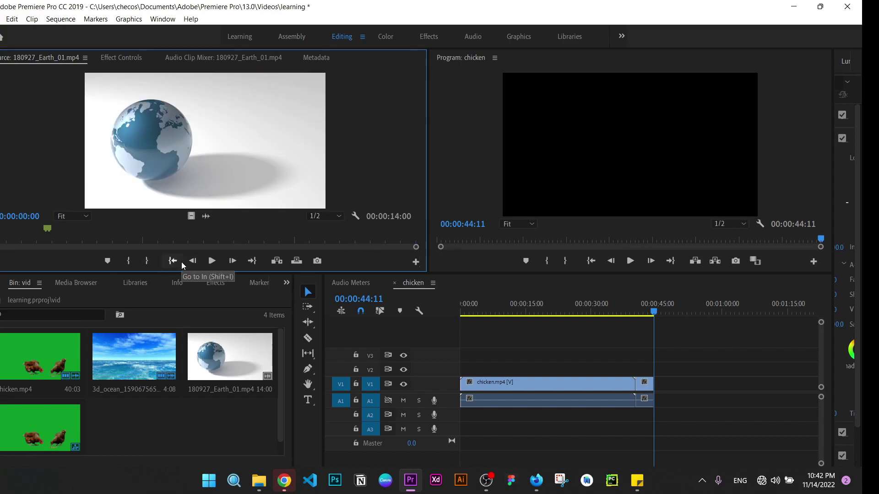
left_click(253, 262)
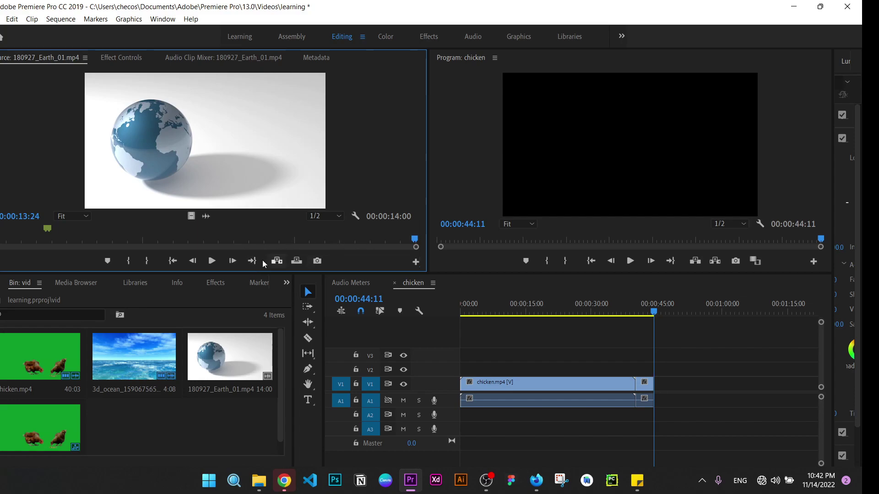
left_click(132, 262)
- Step back frame by frame from the clip's end and set the In point at 00:00:12:24
left_click(413, 241)
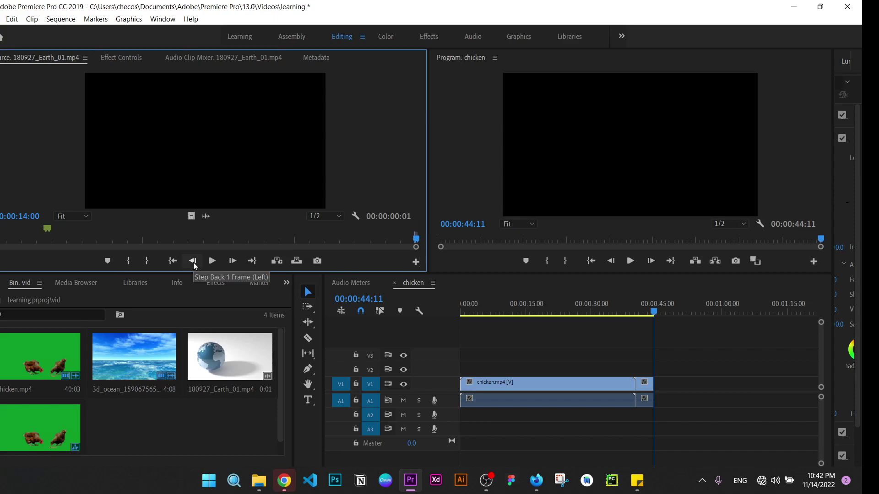
left_click(193, 261)
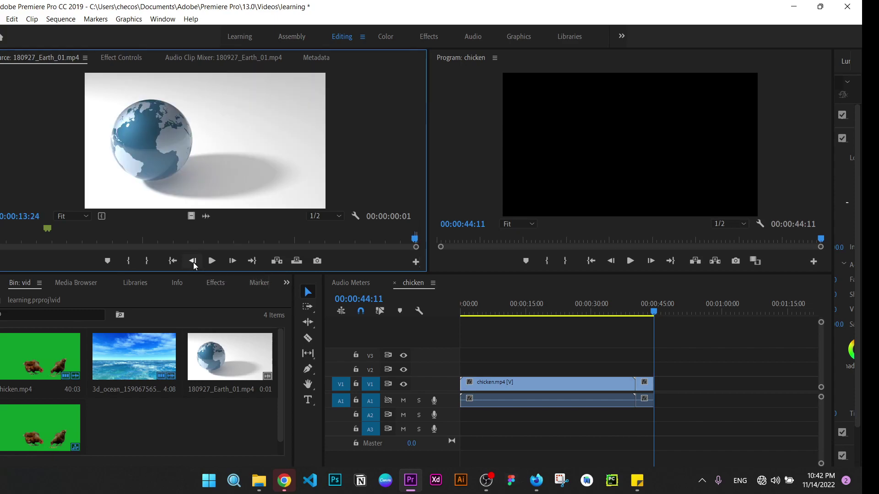
left_click(237, 260)
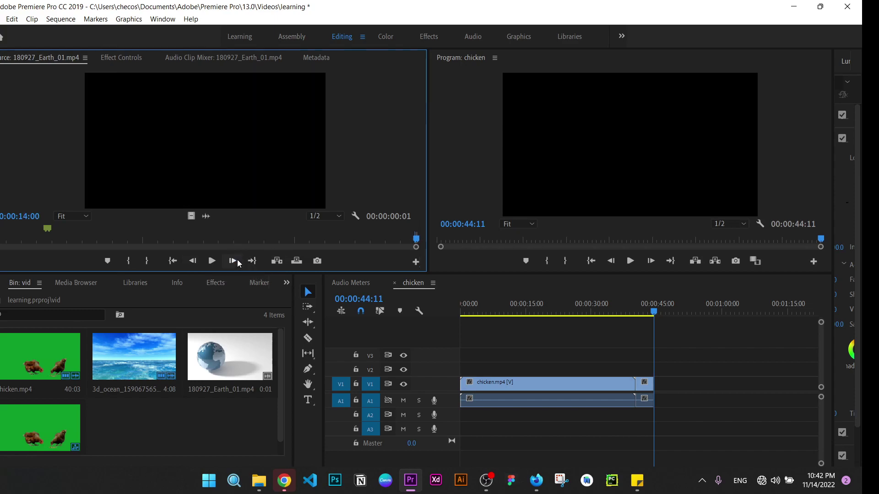
left_click(193, 261)
left_click(193, 261)
left_click(193, 261)
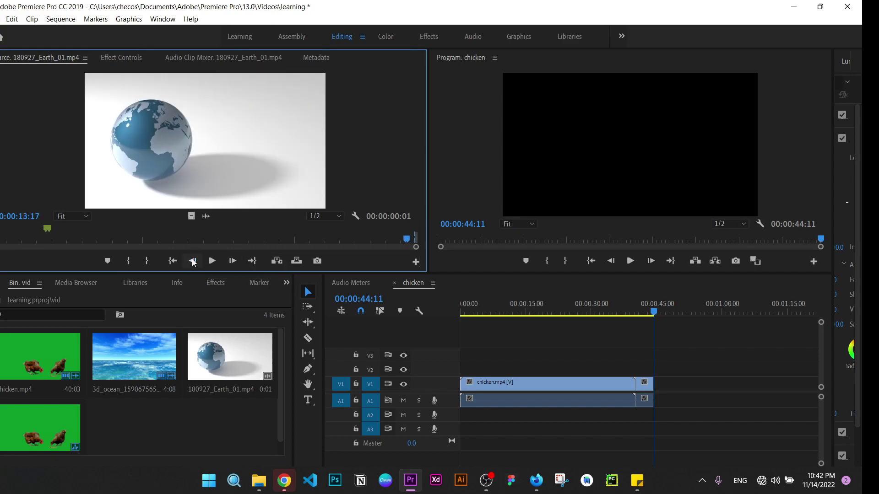
left_click(193, 261)
left_click(192, 261)
left_click(193, 261)
left_click(193, 261)
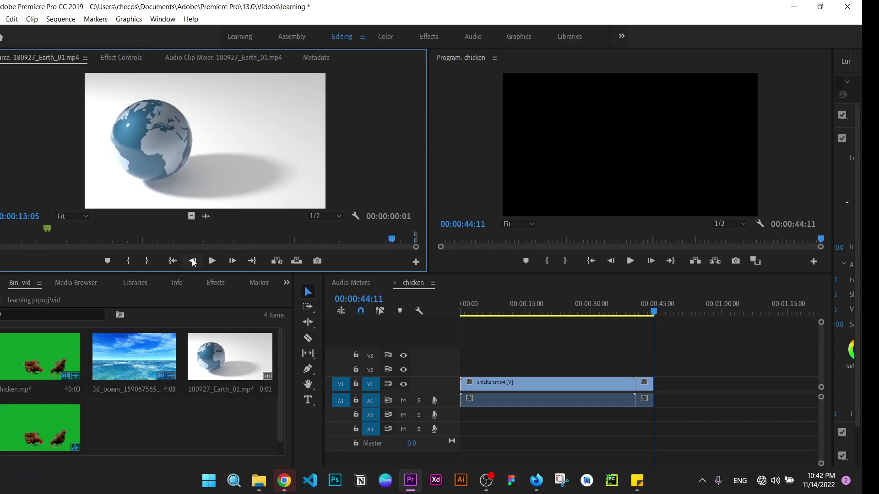
left_click(192, 261)
left_click(193, 261)
left_click(193, 261)
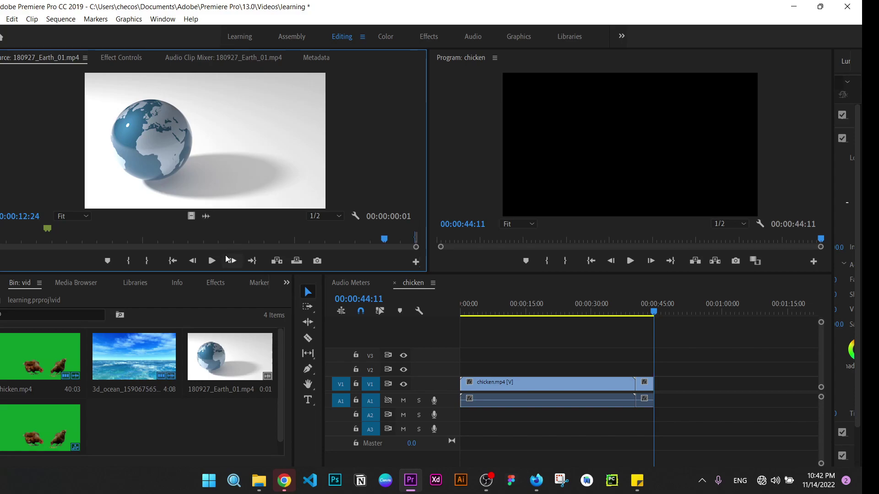
left_click(128, 259)
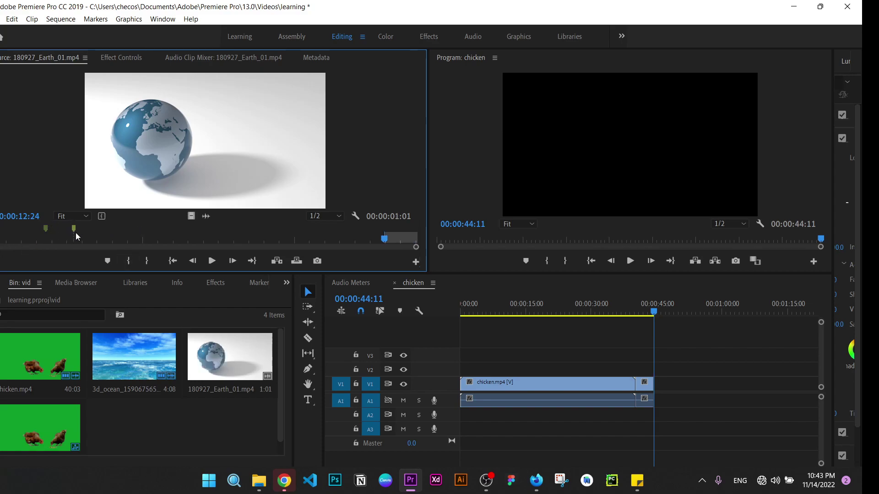
- Mark the Earth clip In at 00:00:06:02 and Out at 00:00:08:18, a 2:17 range
left_click(102, 233)
key("m")
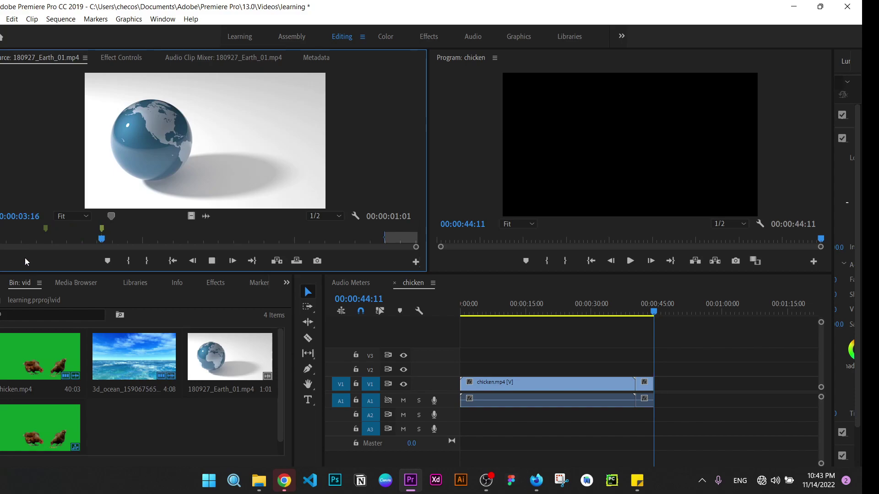
left_click(161, 241)
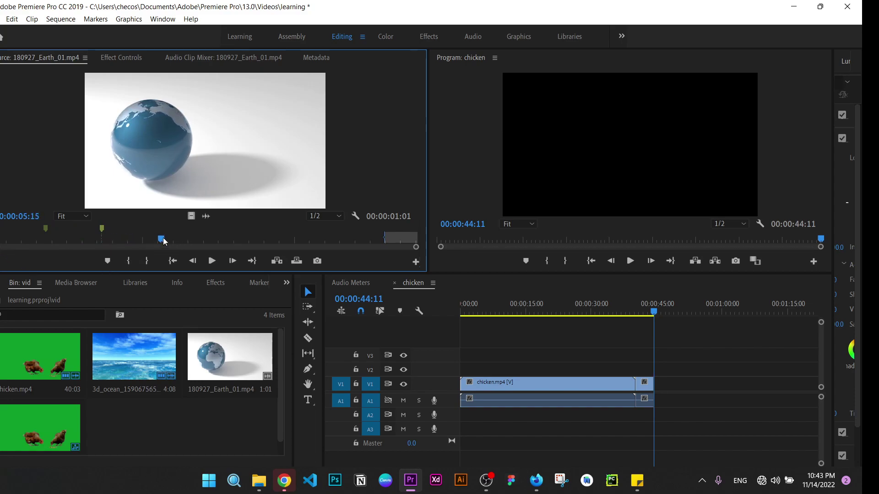
left_click(133, 260)
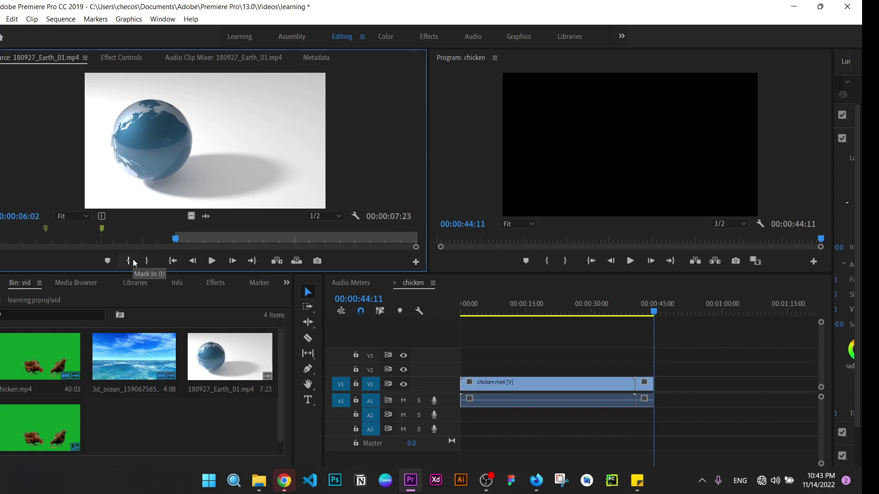
left_click(212, 260)
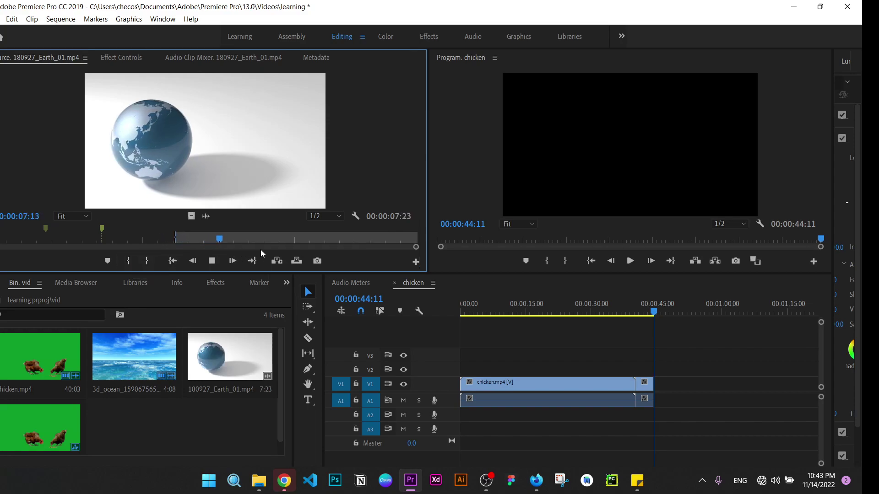
key("space")
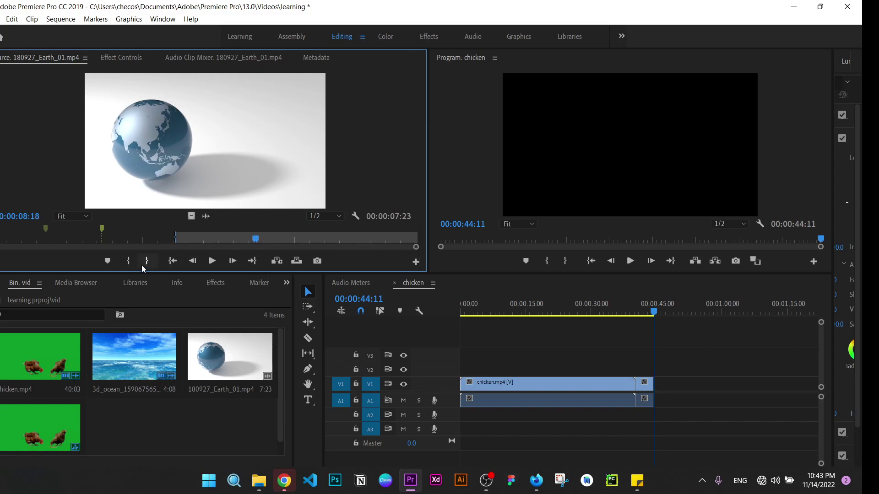
left_click(142, 265)
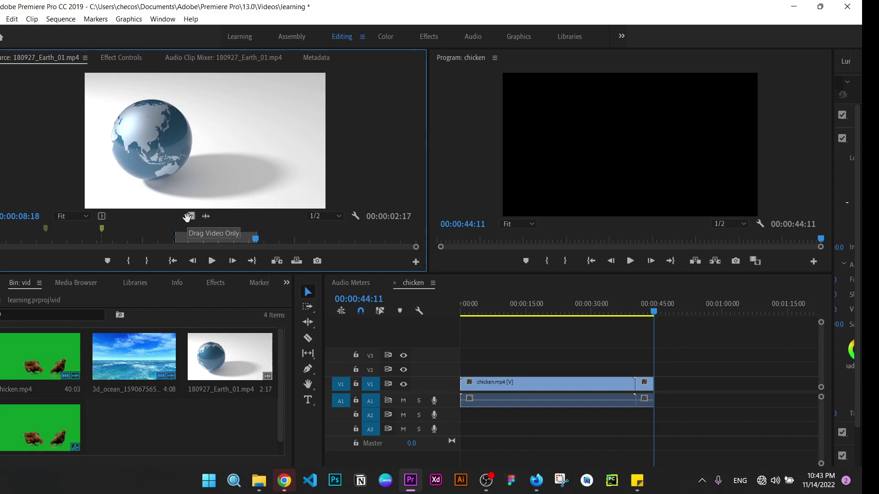
- Place only the Earth range's video on track V3 near 00:00:57
left_click_drag(188, 217, 193, 215)
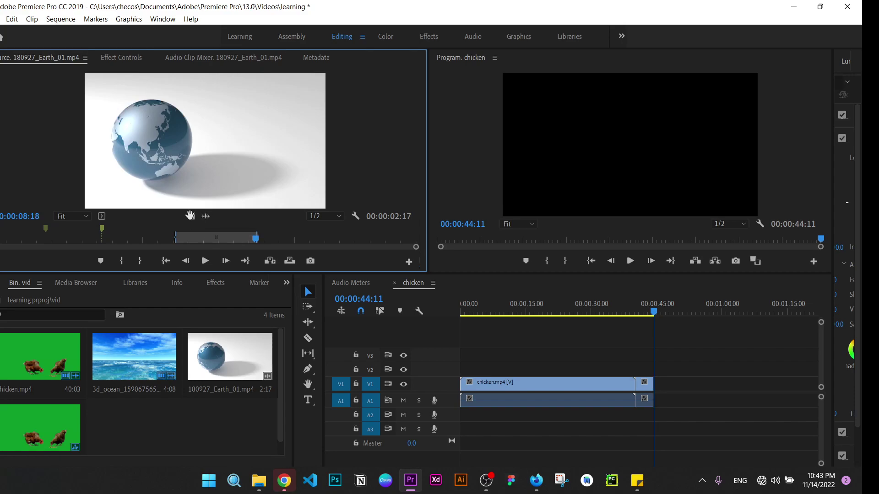
left_click_drag(455, 257, 705, 355)
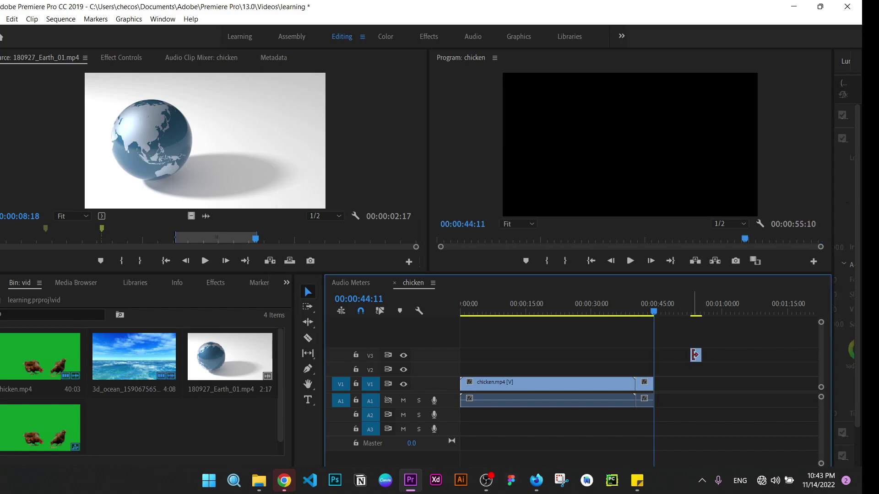
left_click_drag(705, 355, 697, 358)
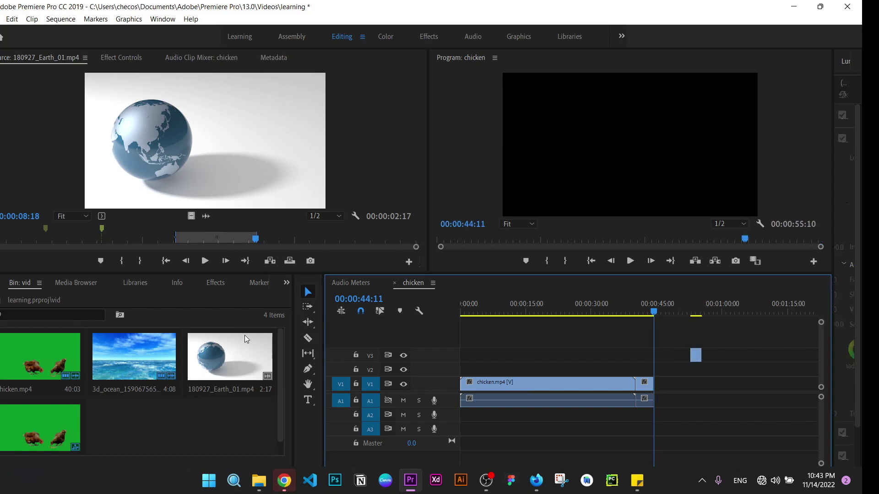
left_click(205, 217)
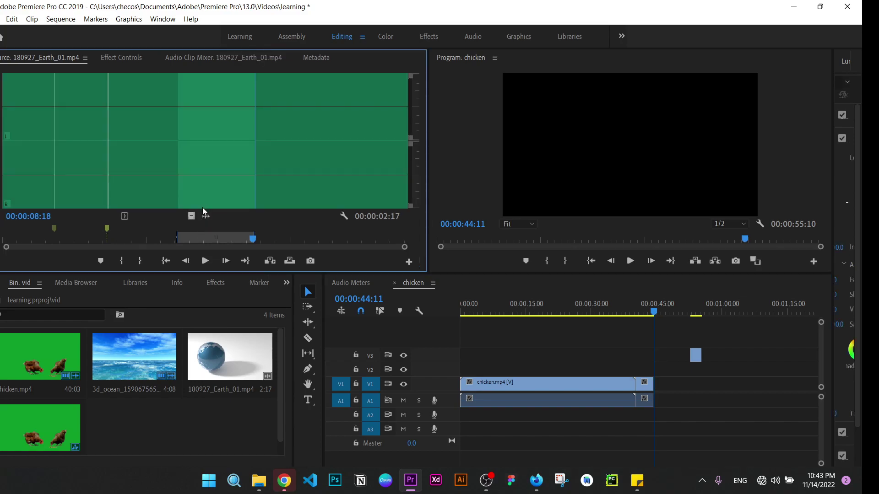
left_click(189, 147)
left_click(688, 389)
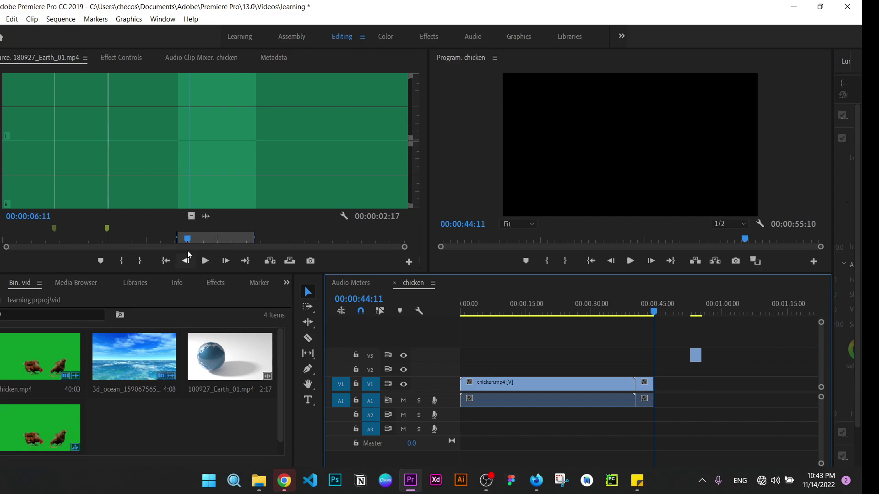
left_click(205, 216)
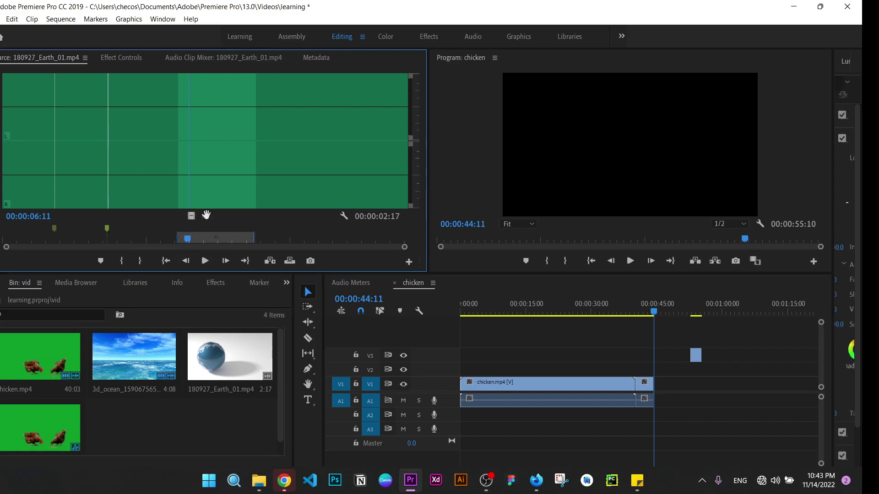
mouse_move(206, 216)
left_mouse_down()
mouse_move(701, 391)
mouse_move(692, 389)
left_mouse_up()
left_click(692, 389)
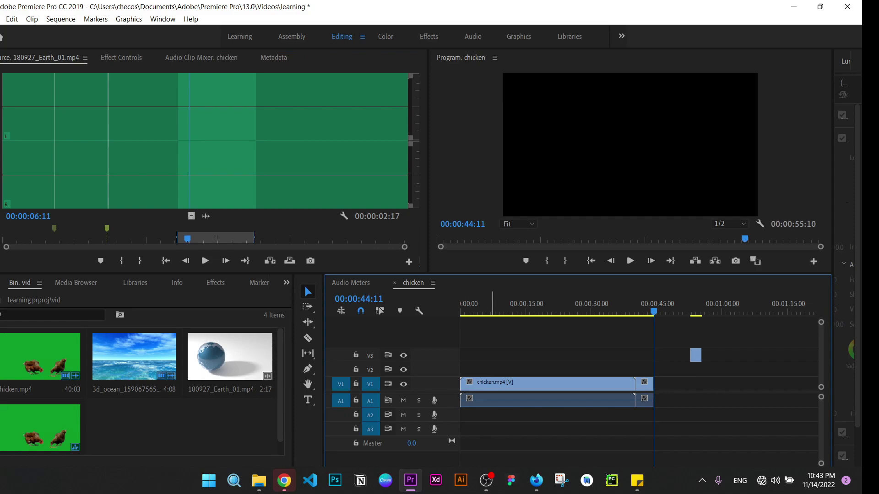
left_click(192, 216)
- Add the Earth source clip to the sequence and delete the small clip on V3
left_click(217, 243)
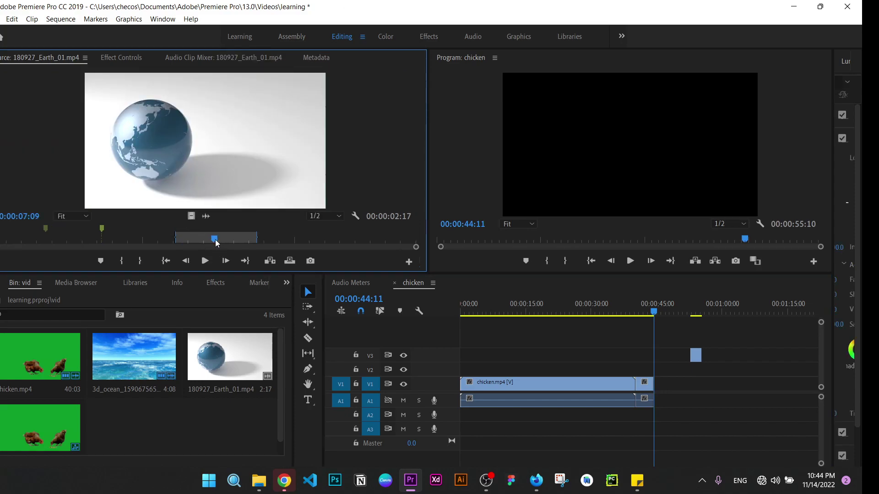
mouse_move(243, 136)
left_mouse_down()
mouse_move(642, 410)
mouse_move(731, 388)
left_mouse_up()
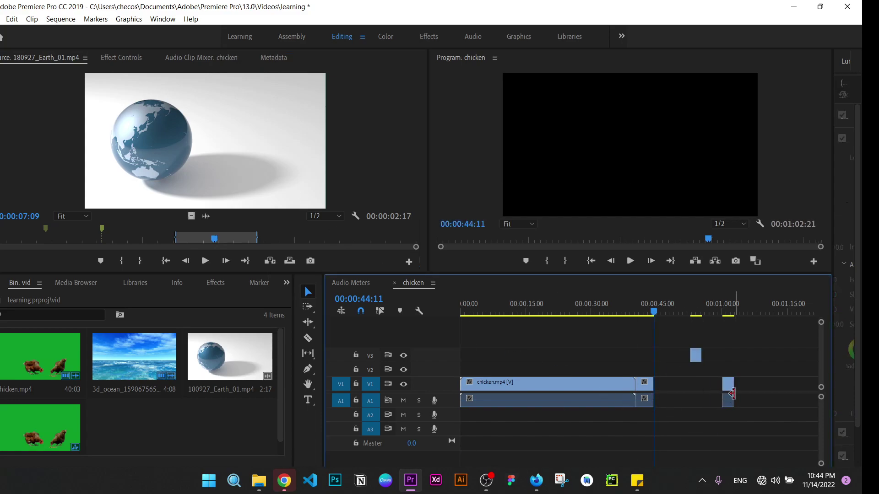
left_click(695, 360)
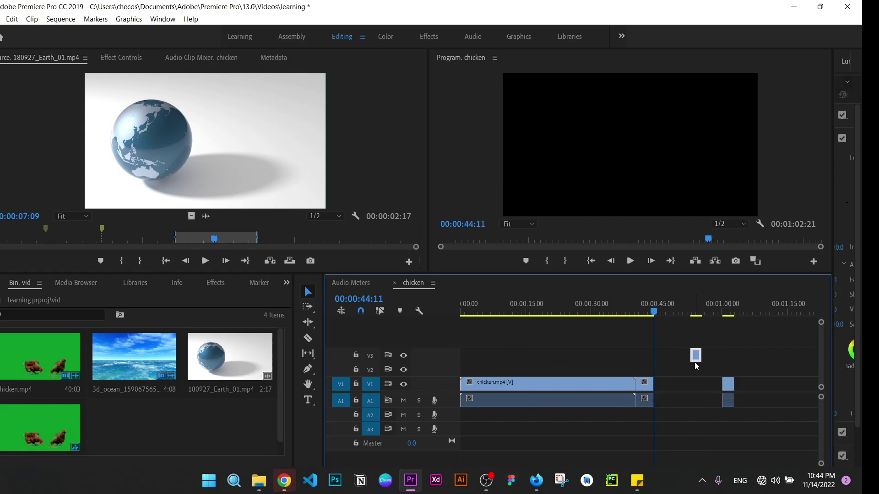
key("Delete")
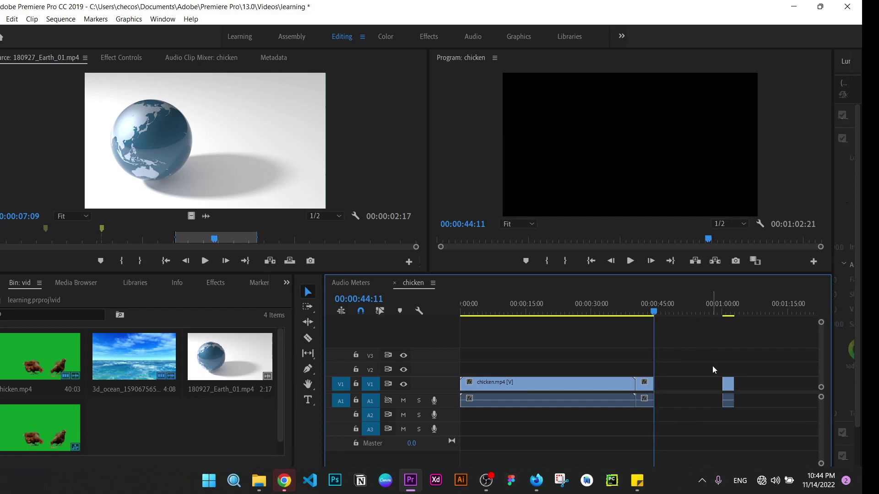
- Move the Earth video and audio to sit right after the chicken clip on V1 and A1
left_click_drag(730, 384, 650, 385)
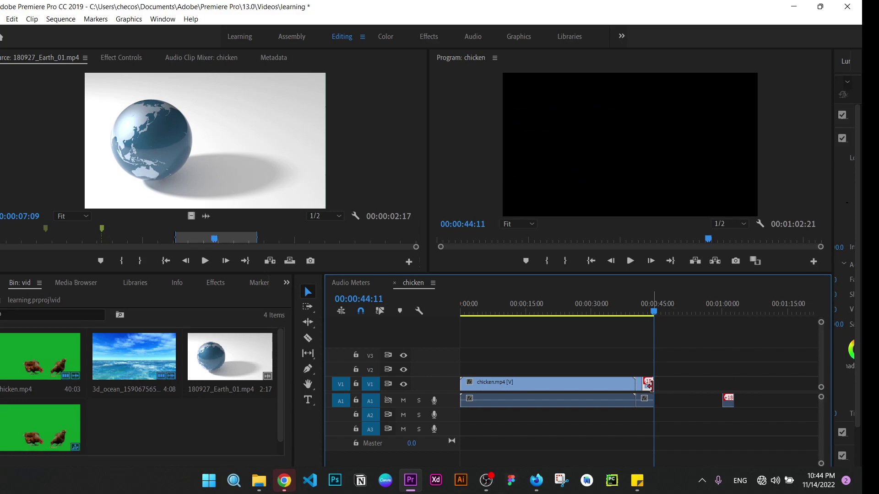
key("ctrl+z")
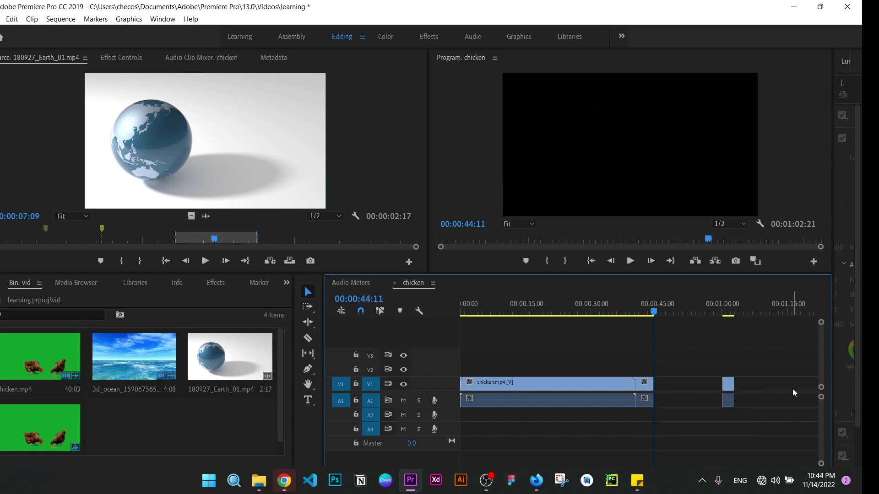
left_click_drag(730, 384, 660, 384)
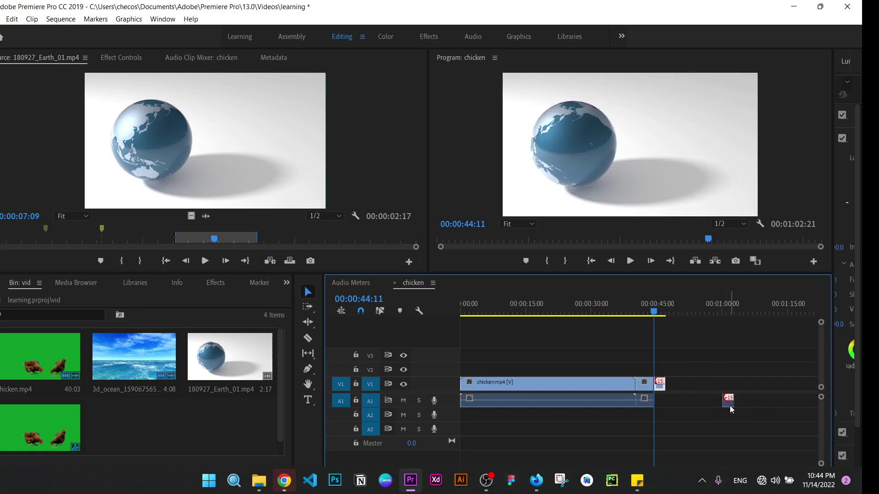
left_click_drag(730, 403, 660, 402)
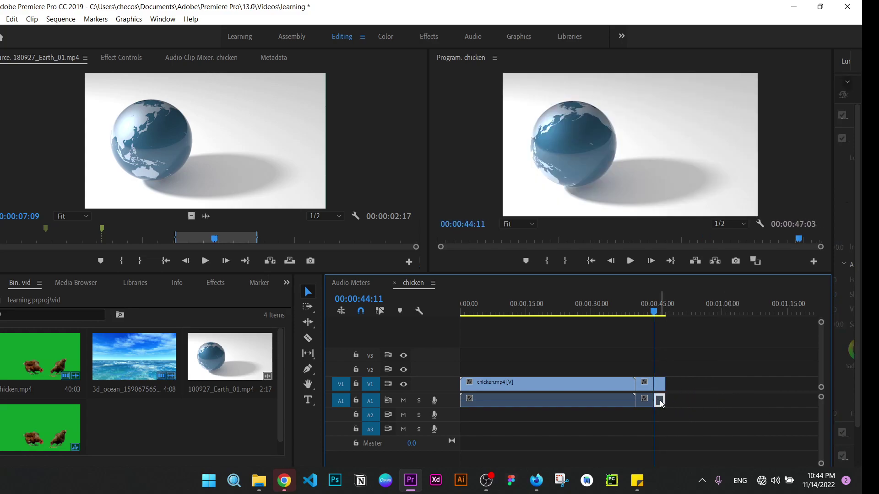
left_click(670, 170)
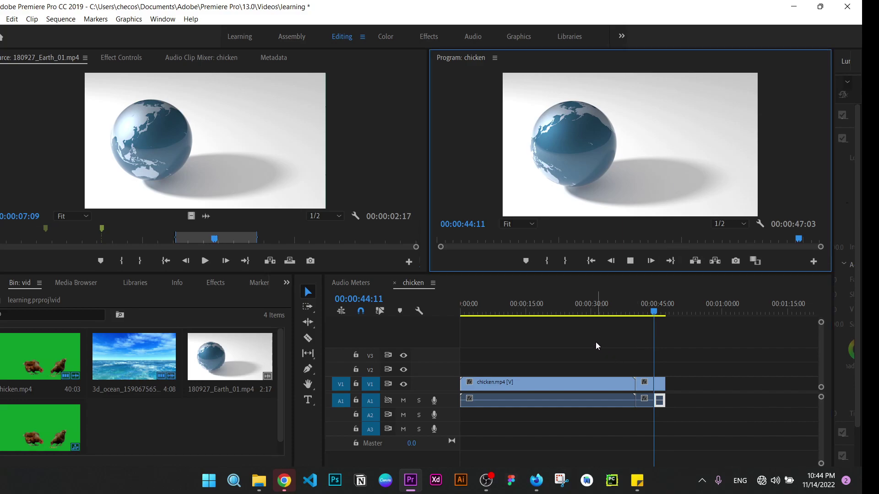
left_click(634, 305)
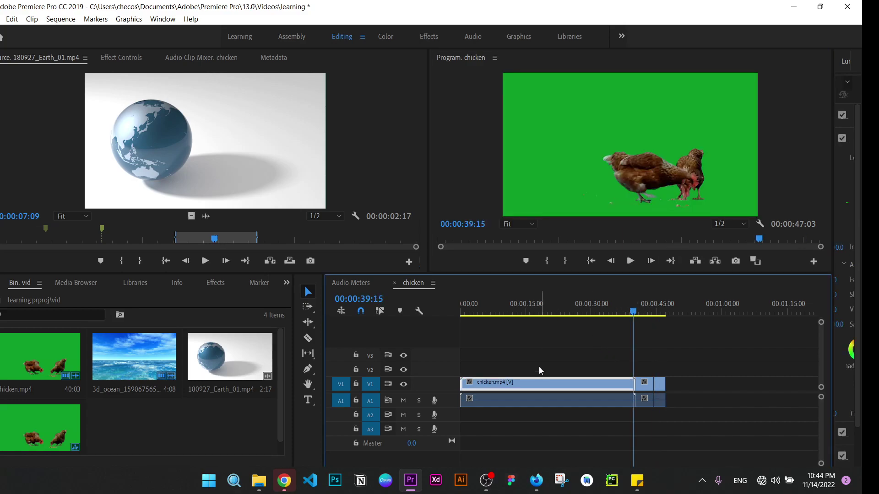
key("space")
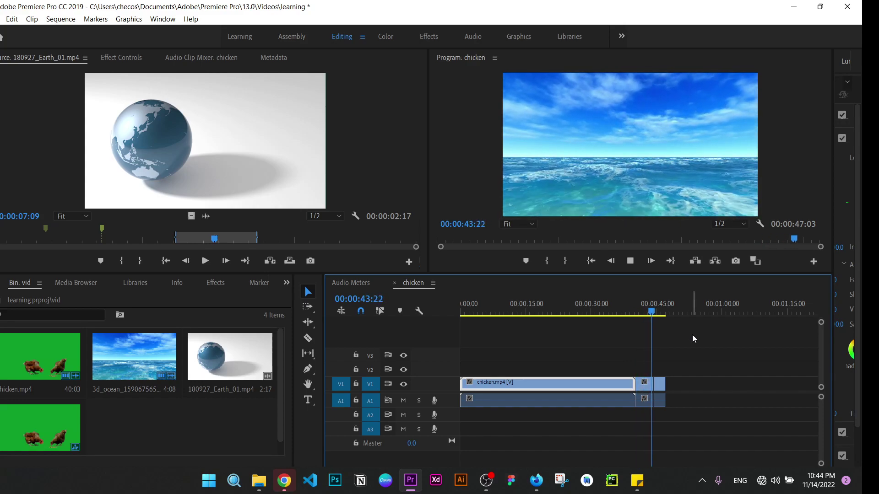
key("space")
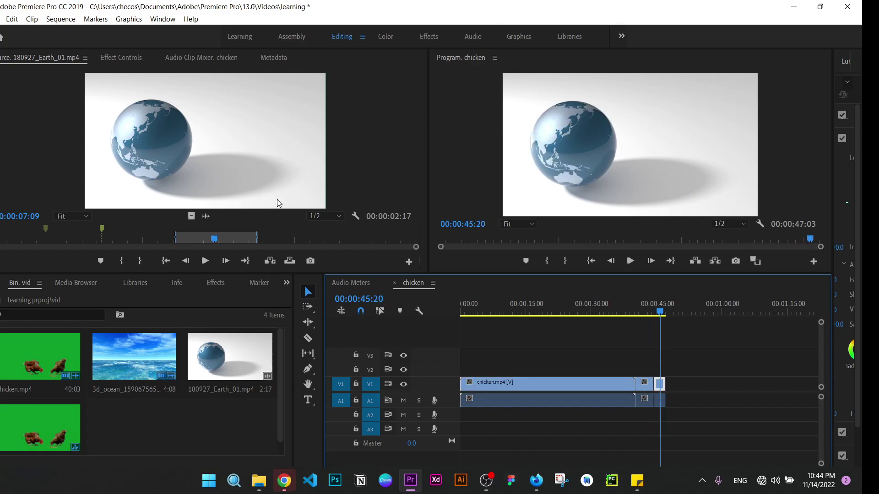
left_click(508, 223)
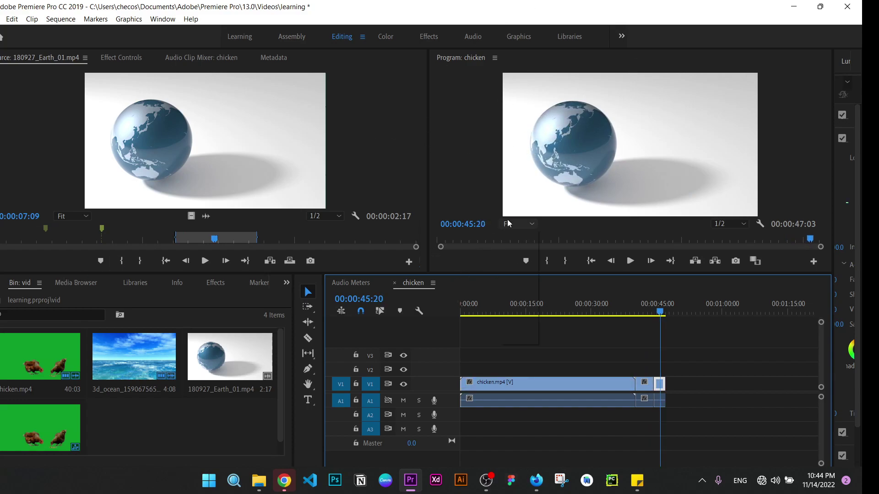
left_click(570, 193)
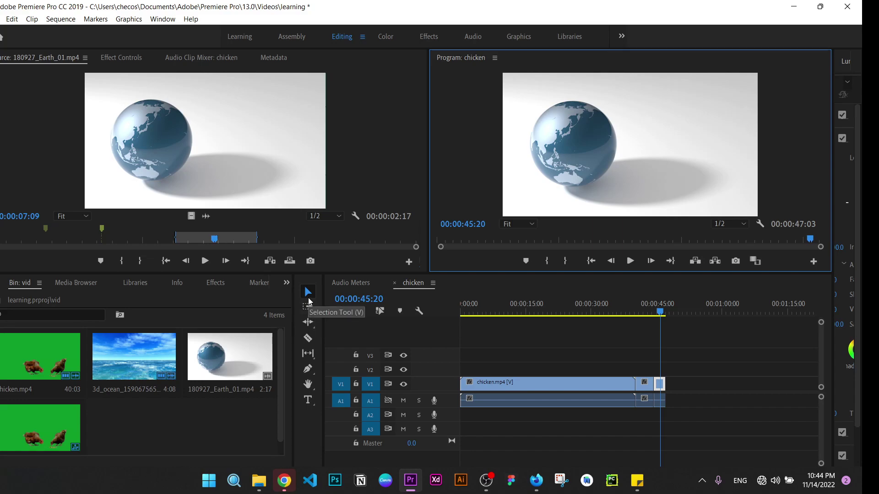
left_click(309, 295)
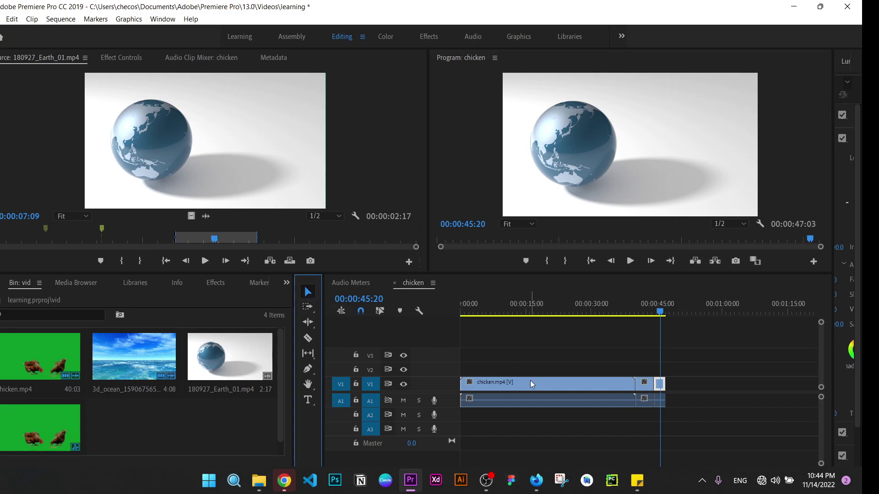
left_click_drag(530, 380, 695, 367)
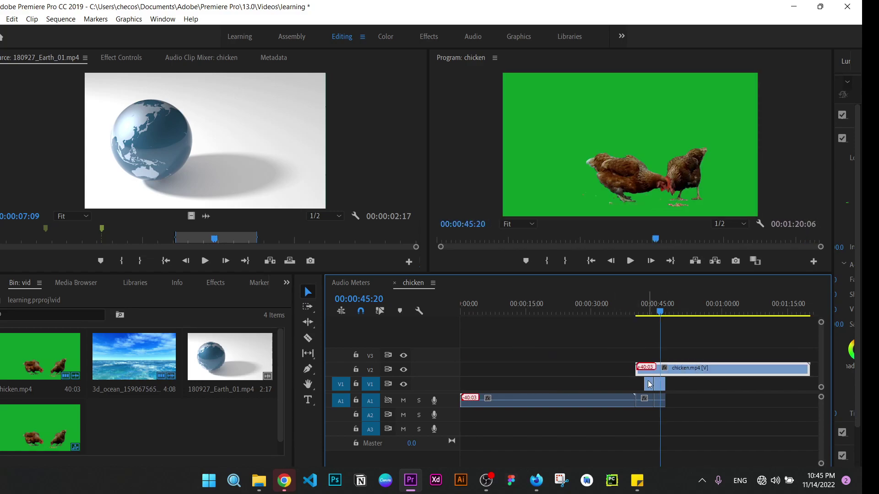
left_click_drag(650, 385, 583, 380)
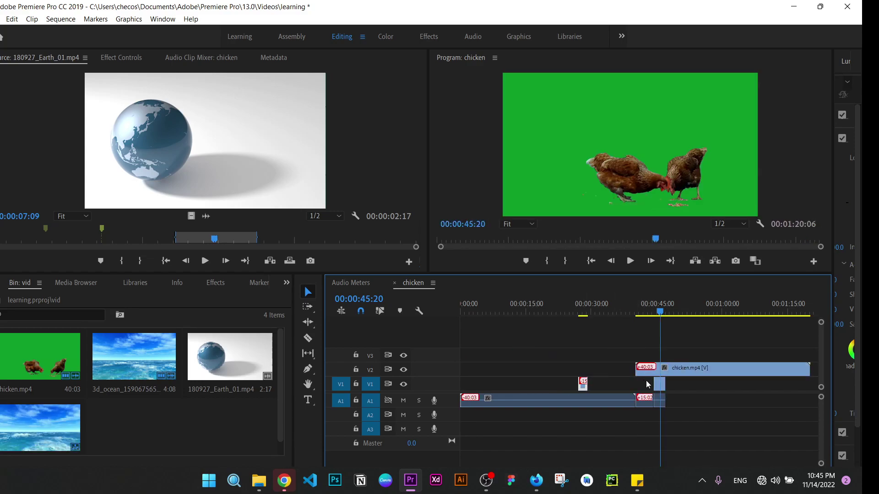
left_click_drag(660, 385, 613, 388)
left_click_drag(558, 403, 610, 409)
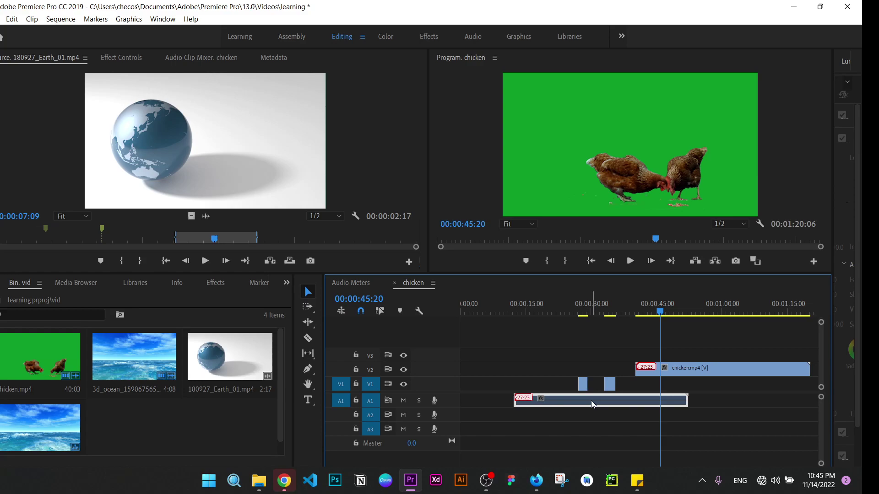
key("ctrl+z")
key("ctrl+z")
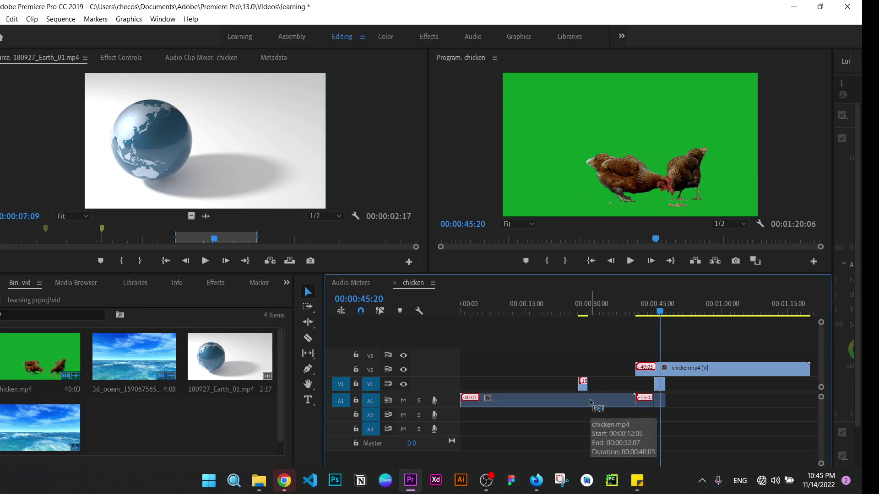
key("ctrl+z")
key("ctrl+z")
key("ctrl+z")
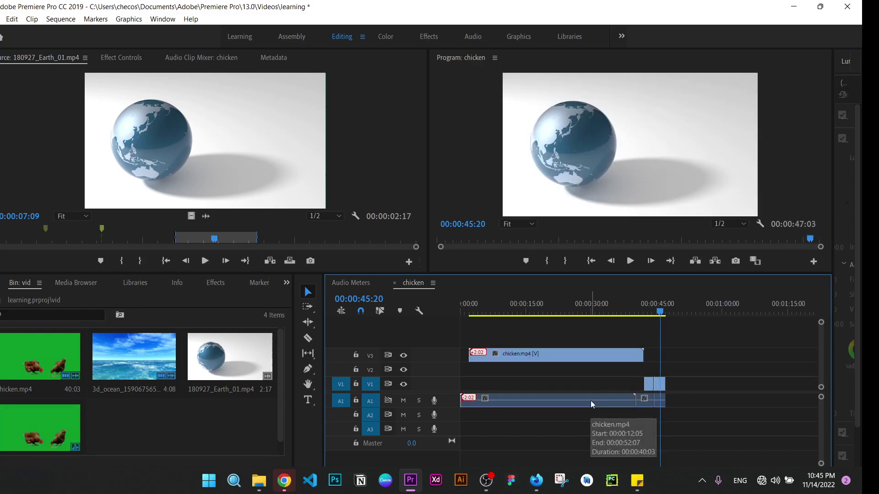
key("ctrl+z")
key("ctrl+z")
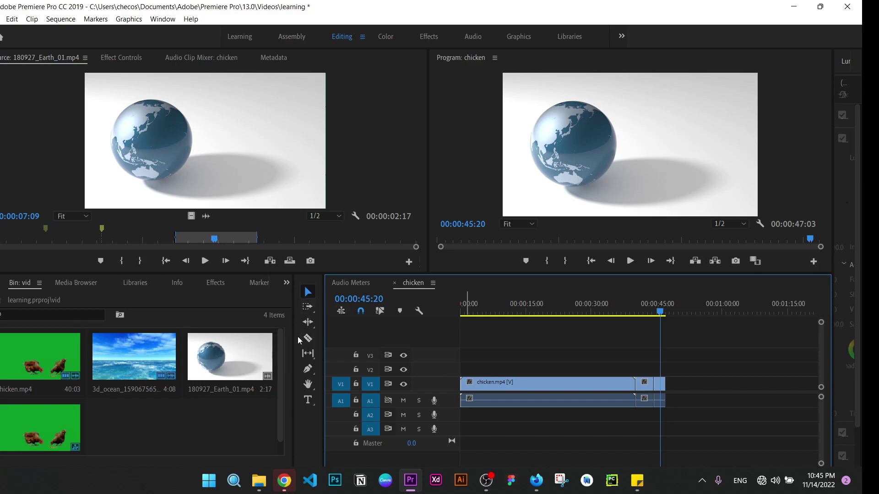
- Save with Ctrl+S, then razor chicken.mp4 near 15 seconds and several further points on V1 and A1
key("ctrl+s")
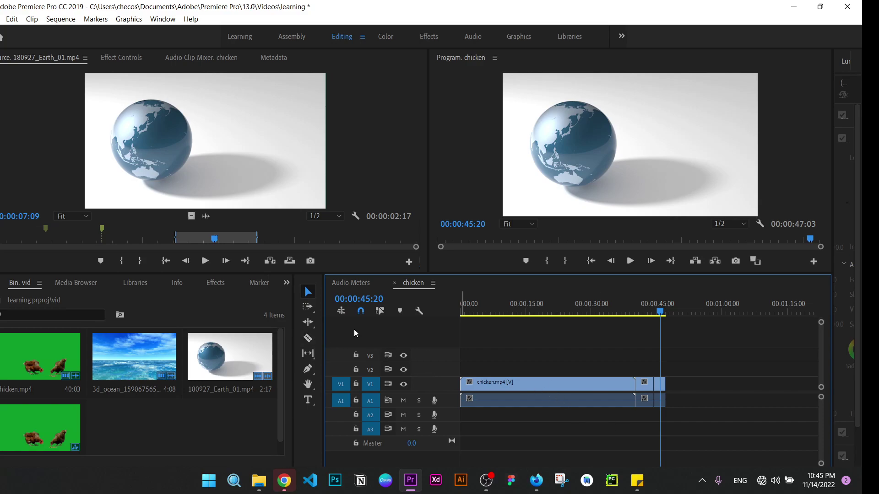
left_click(312, 340)
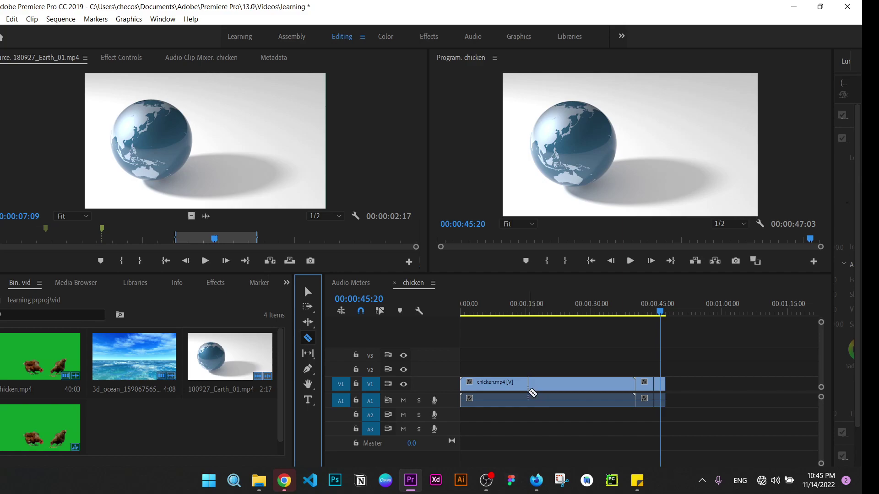
left_click(531, 392)
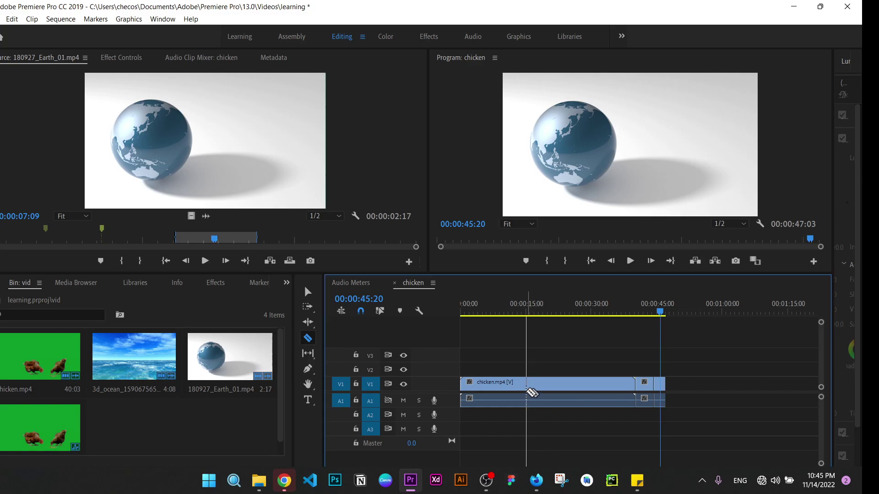
left_click(530, 389)
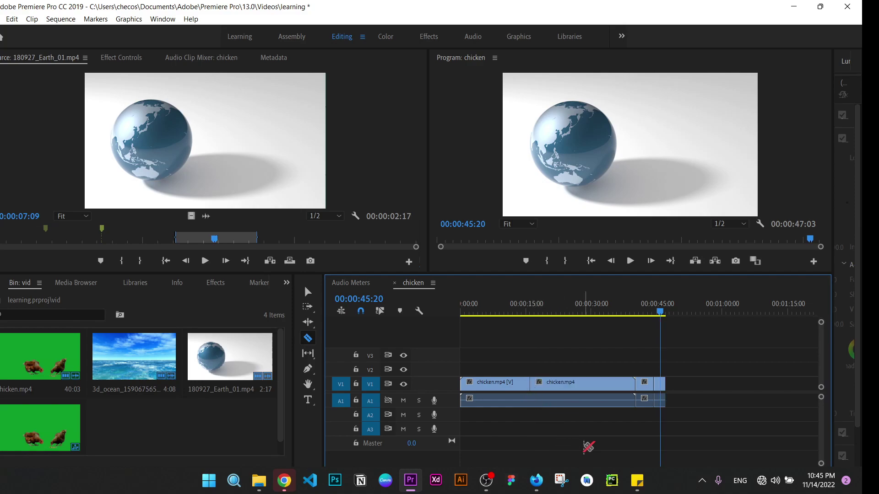
left_click(577, 387)
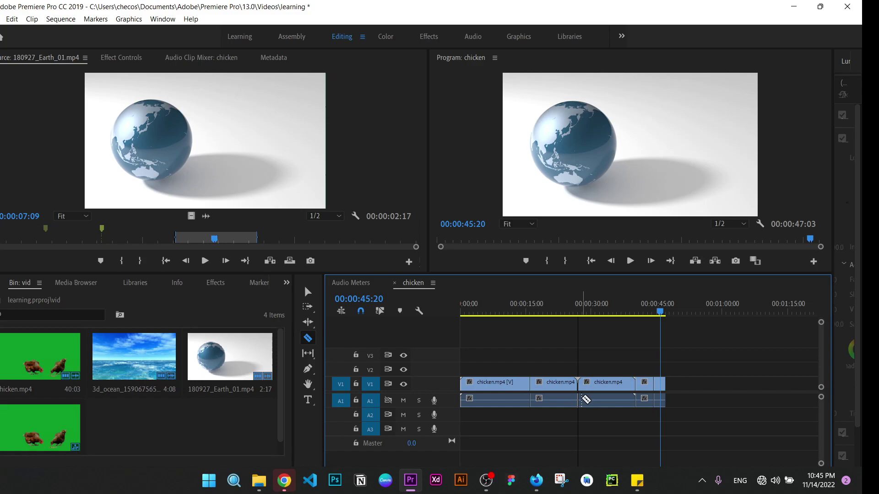
left_click(612, 387)
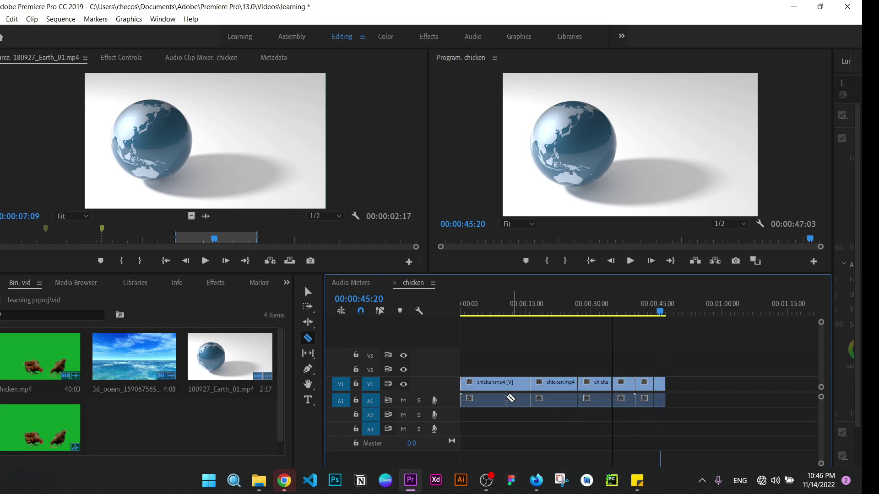
left_click(497, 384)
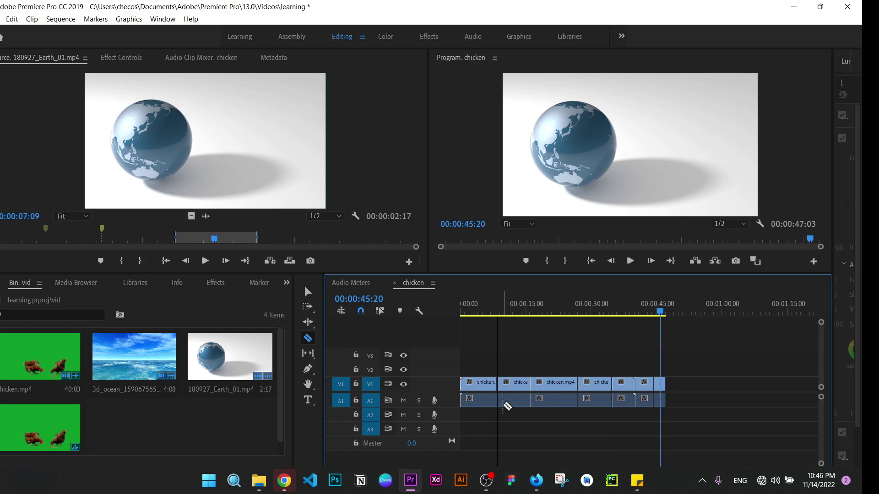
left_click(499, 401)
- Check the chicken and earth clips on V1, deleting and then restoring the second chicken clip
left_click(308, 291)
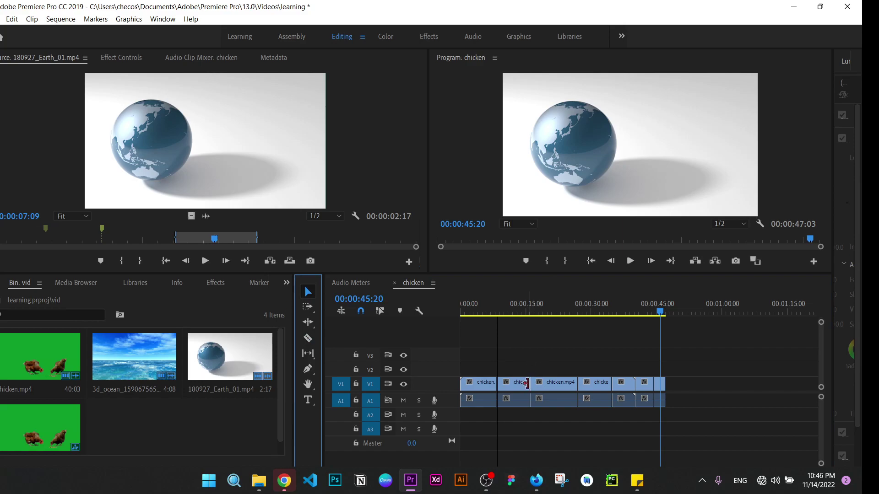
left_click(477, 380)
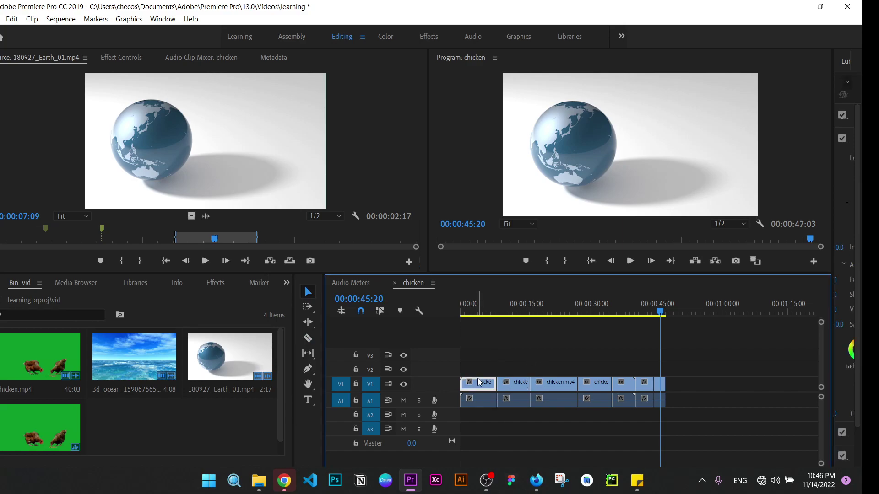
left_click(515, 382)
left_click(540, 388)
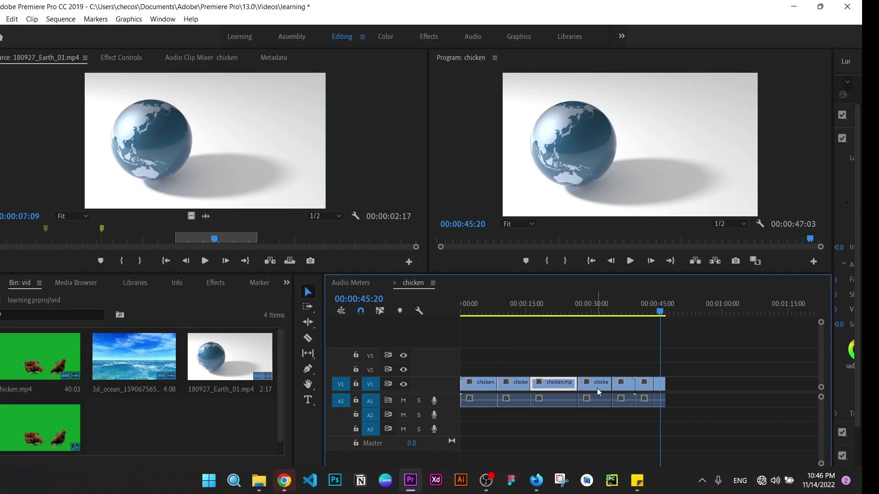
left_click(600, 388)
left_click(623, 387)
left_click(645, 387)
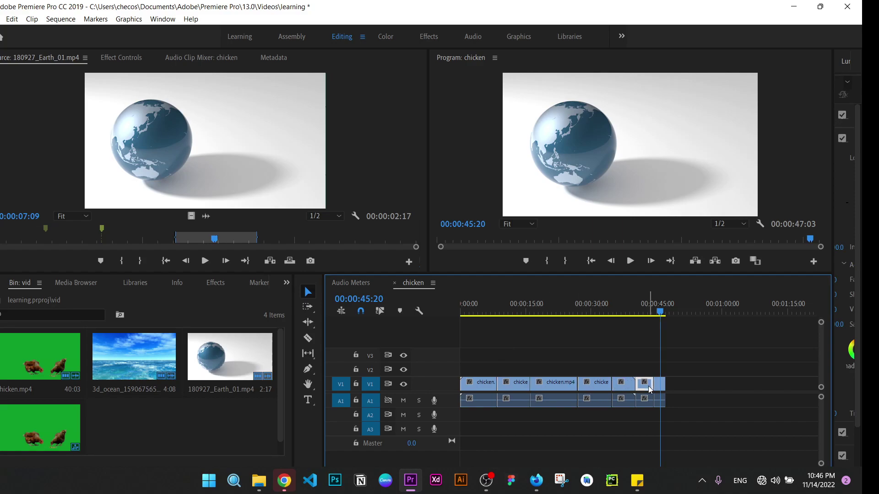
left_click(658, 387)
mouse_move(603, 393)
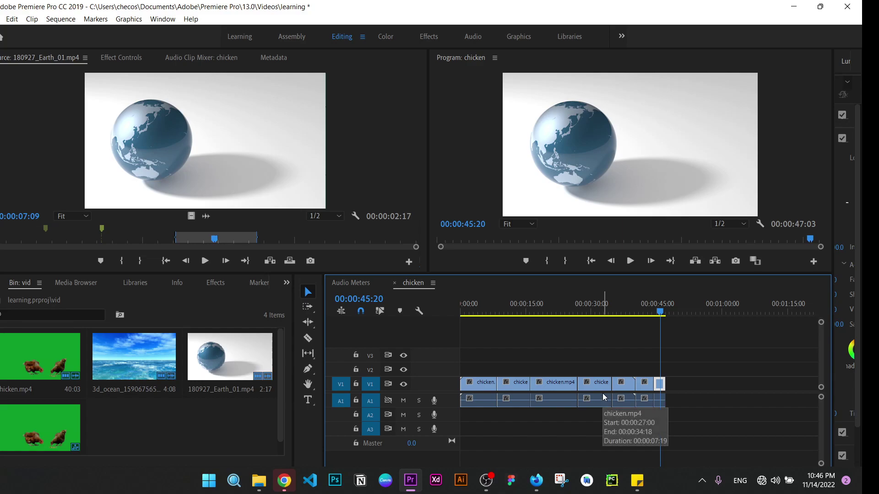
left_click(512, 387)
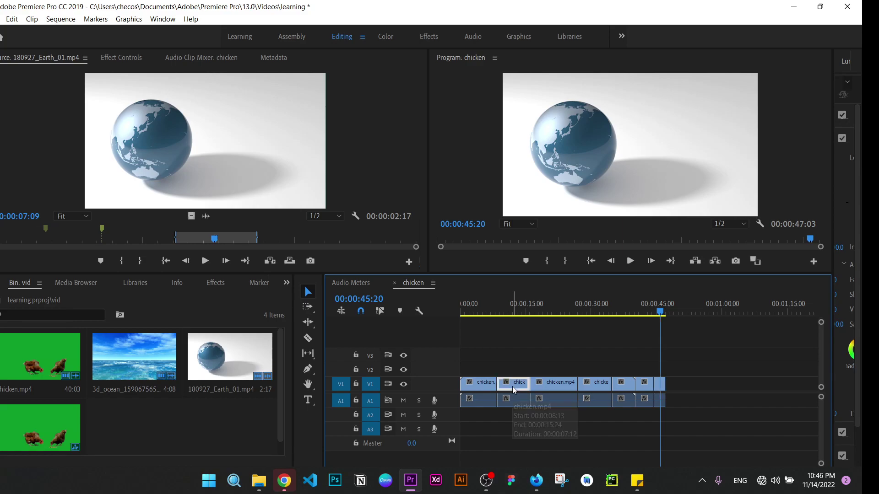
key("Delete")
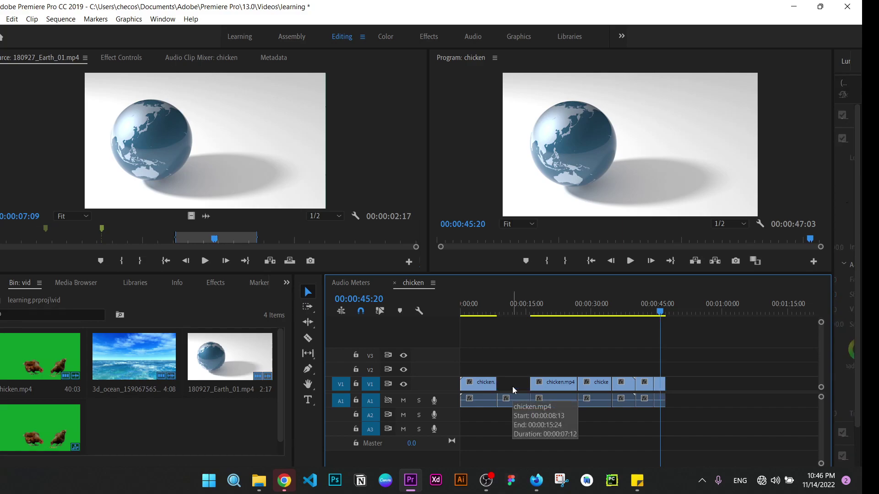
key("ctrl+z")
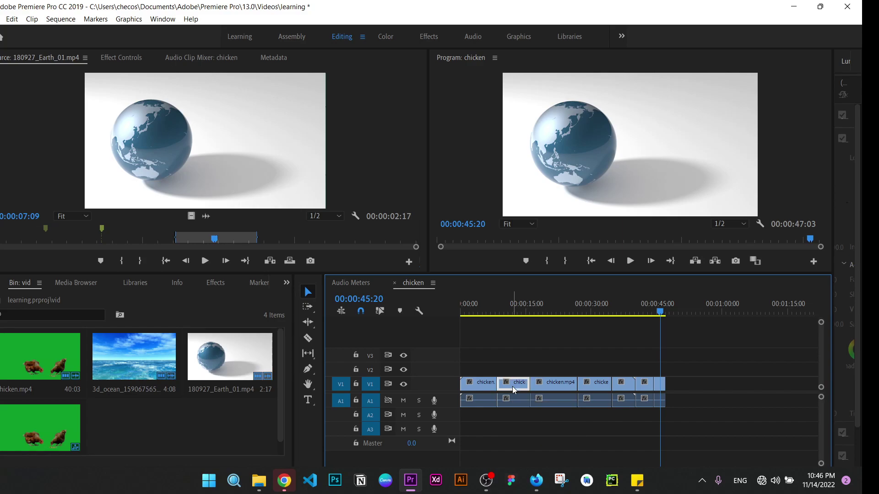
- Move the second chicken clip to V2, and the fourth chicken clip and small end clip to V3
left_click_drag(513, 387, 516, 364)
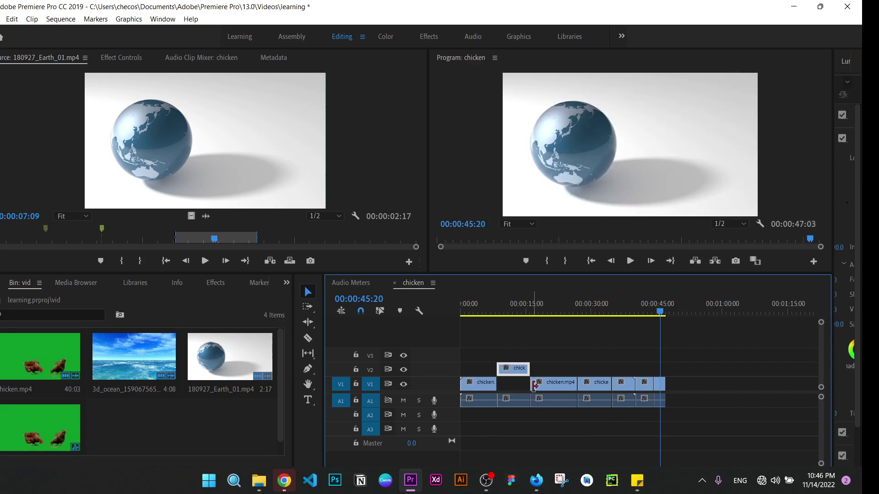
left_click_drag(592, 383, 595, 362)
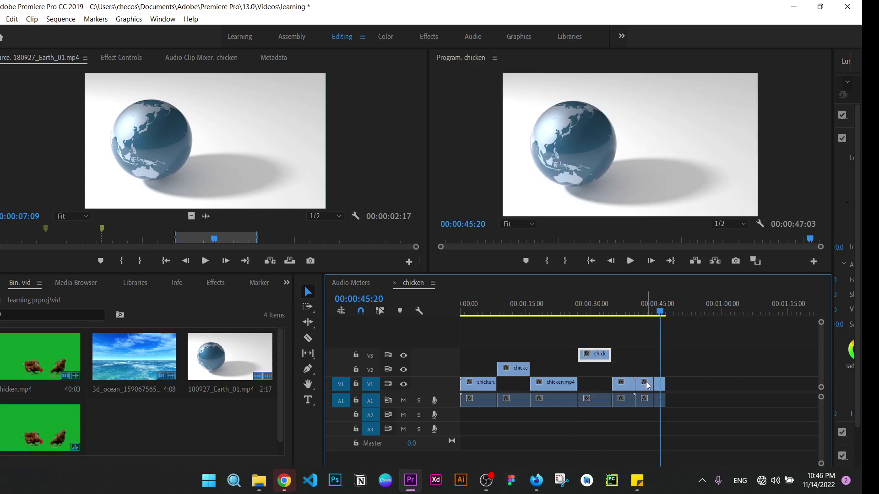
left_click(647, 382)
mouse_move(646, 382)
left_mouse_down()
mouse_move(660, 367)
mouse_move(694, 384)
left_mouse_up()
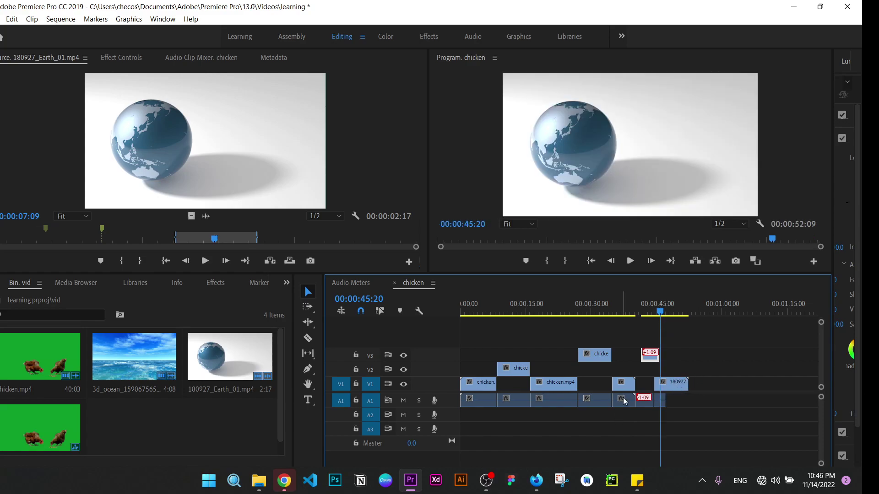
- Lengthen the 180927 earth clip on V1 and move the chicken audio clips down to A2
left_click_drag(622, 397, 603, 419)
mouse_move(553, 407)
left_mouse_down()
mouse_move(553, 415)
mouse_move(519, 400)
left_mouse_up()
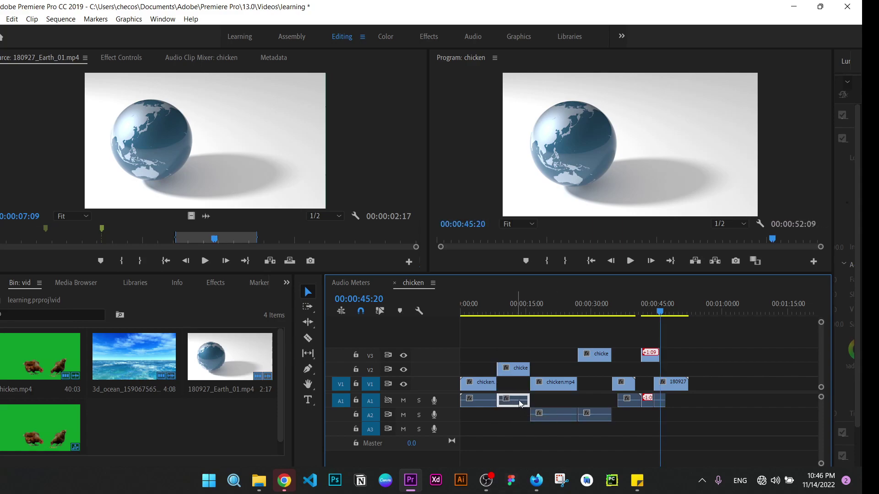
left_click(558, 345)
left_click(309, 307)
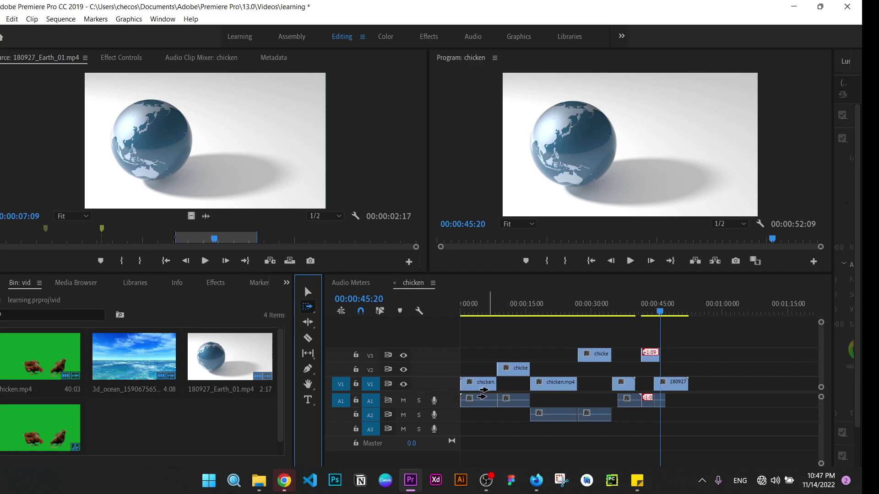
- Push every clip from the first chicken clip onward later, leaving empty space at the timeline start
left_click(484, 387)
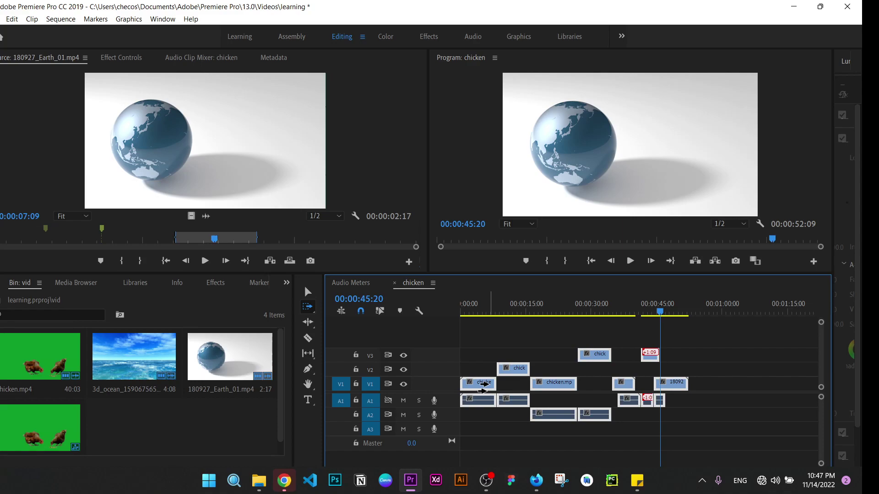
mouse_move(483, 384)
left_mouse_down()
mouse_move(575, 389)
mouse_move(520, 375)
mouse_move(531, 362)
mouse_move(538, 380)
left_mouse_up()
key("Delete")
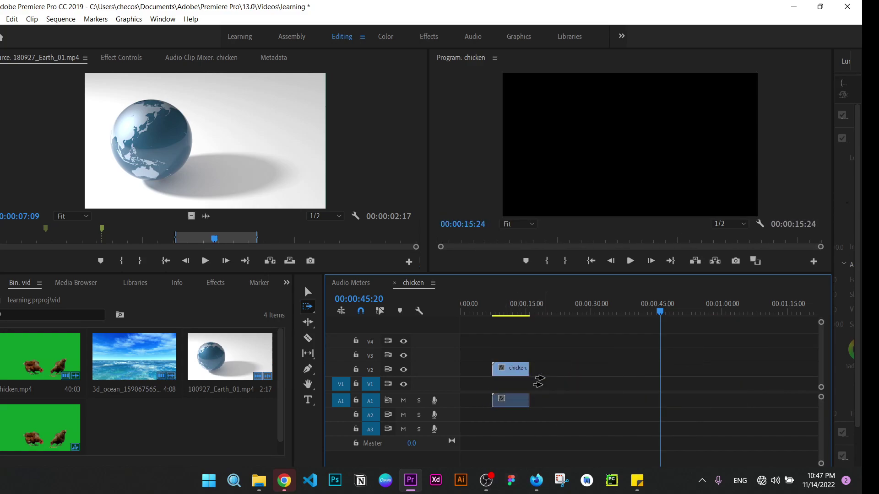
key("ctrl+z")
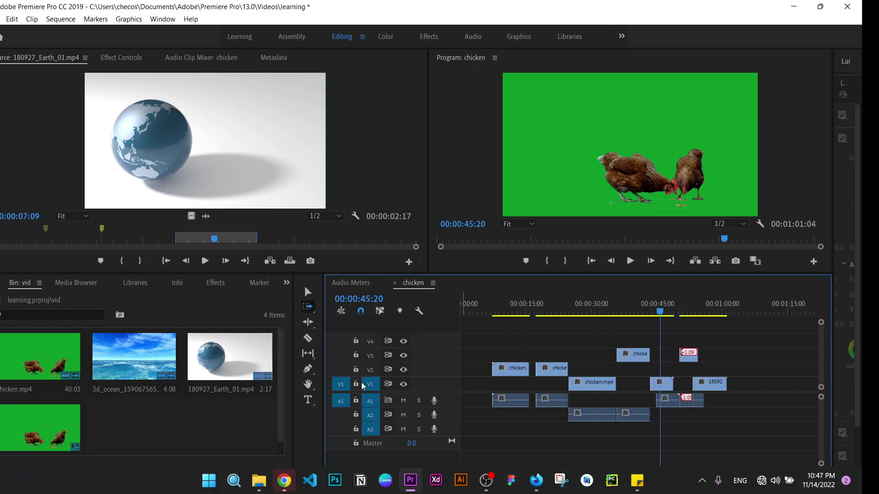
left_click(314, 322)
left_click(530, 370)
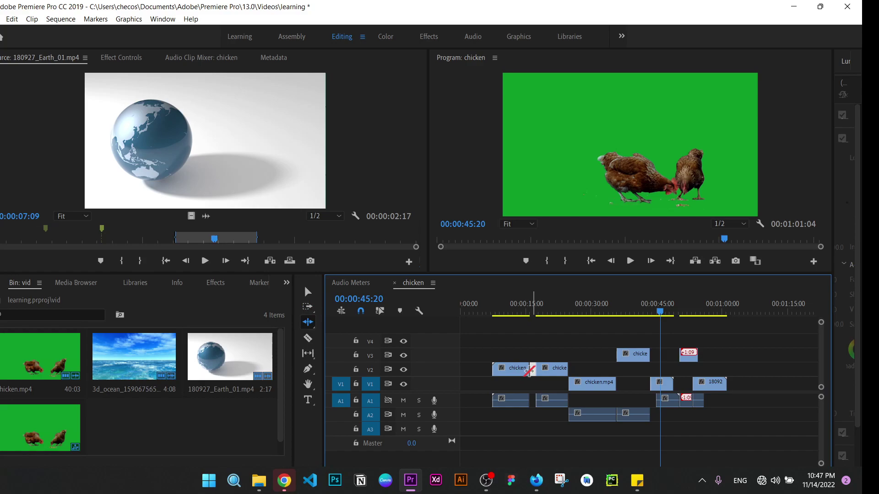
left_click(552, 369)
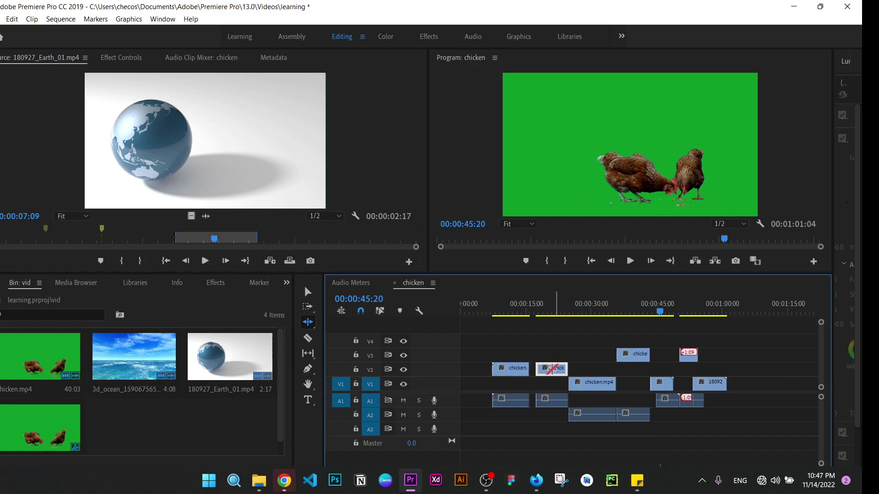
double_click(530, 369)
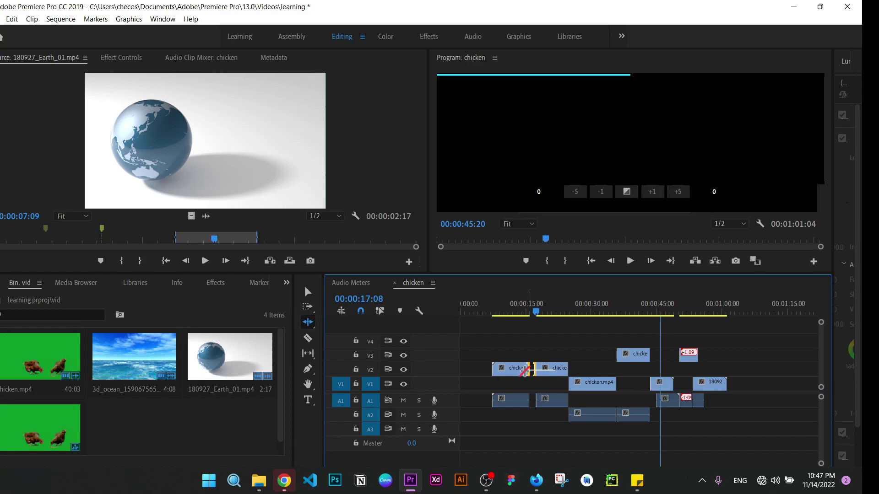
left_click(595, 384)
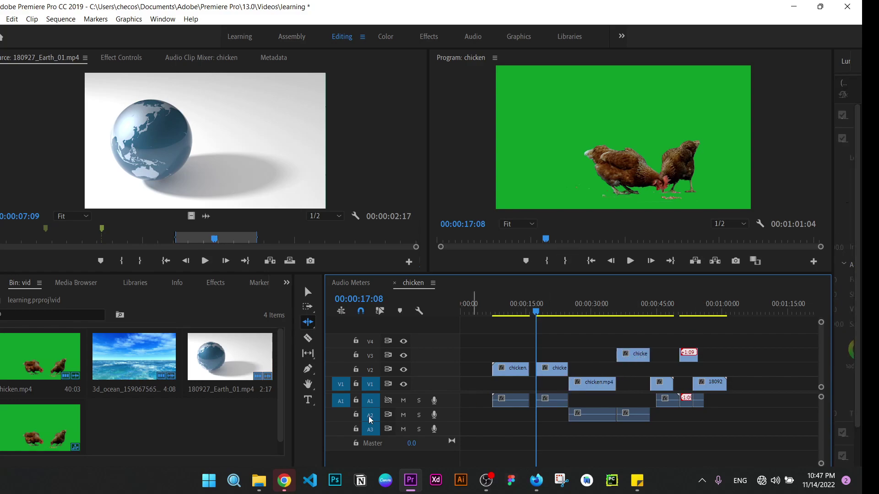
left_click(308, 383)
- Type a 'Hens' title at the top of the frame, then enlarge it and move it down into view
scroll(556, 453, "down", 5)
left_click_drag(529, 447, 684, 416)
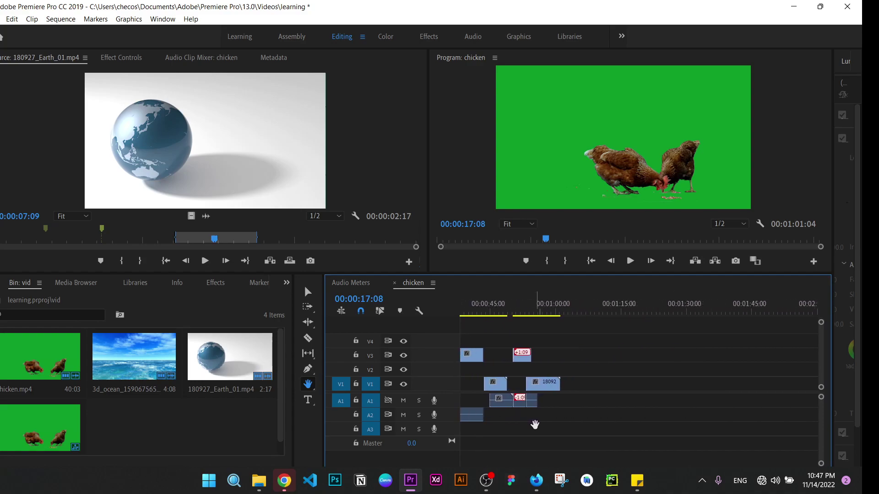
left_click(308, 400)
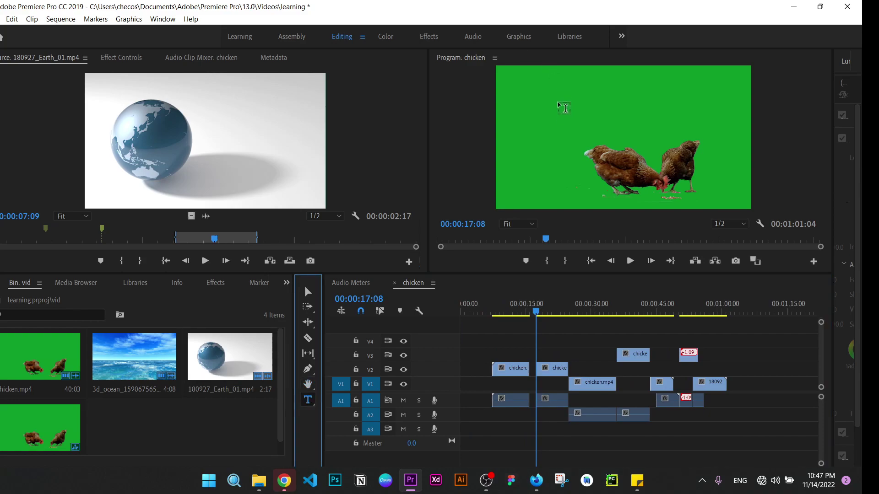
left_click(537, 82)
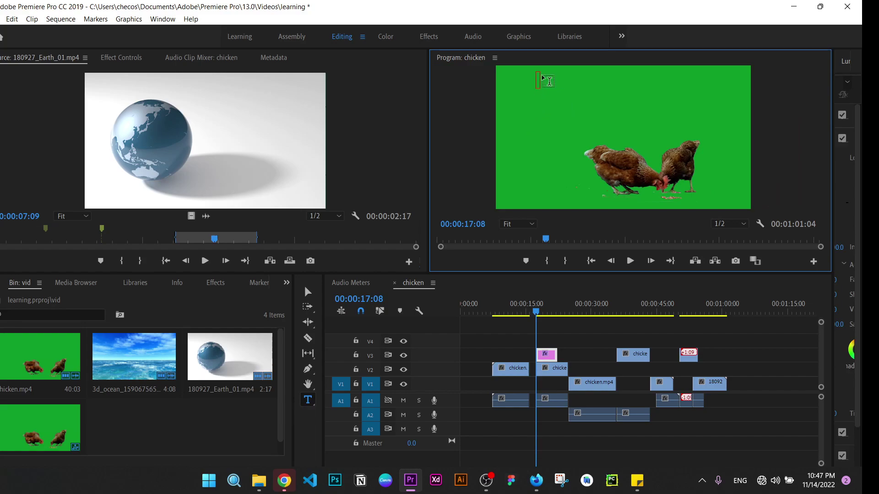
type("Hens")
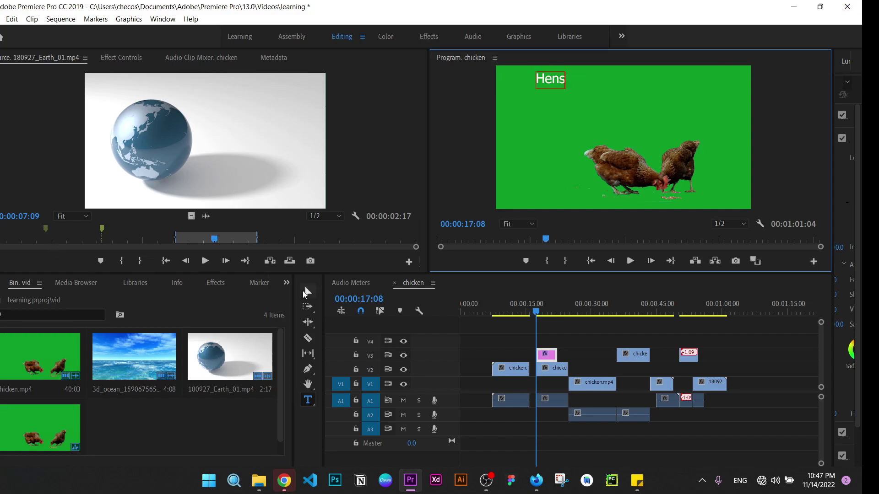
left_click(304, 293)
left_click_drag(563, 92, 606, 117)
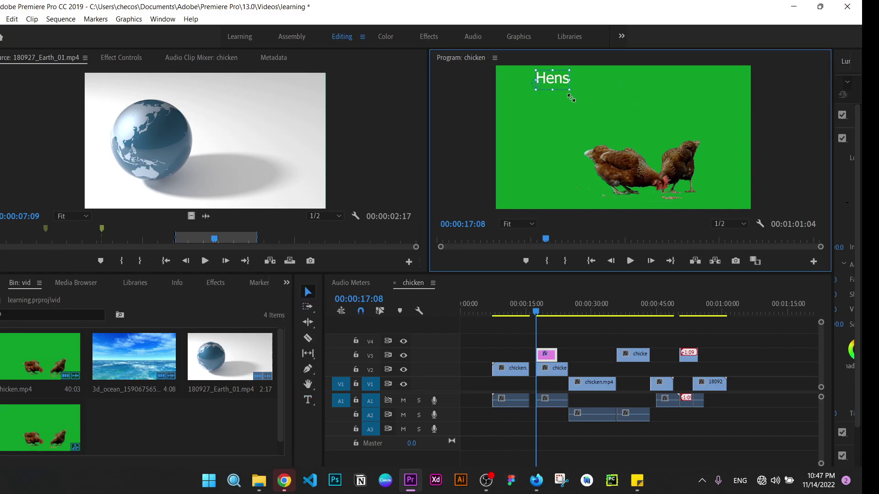
left_click_drag(569, 86, 578, 105)
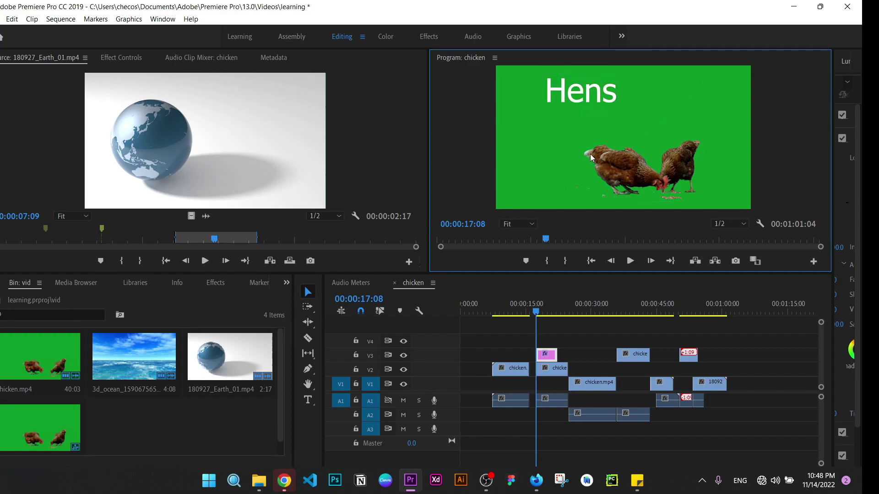
- Move the Hens title clip up to V4 and slide the V2 and V1 chicken clips earlier
left_click(561, 354)
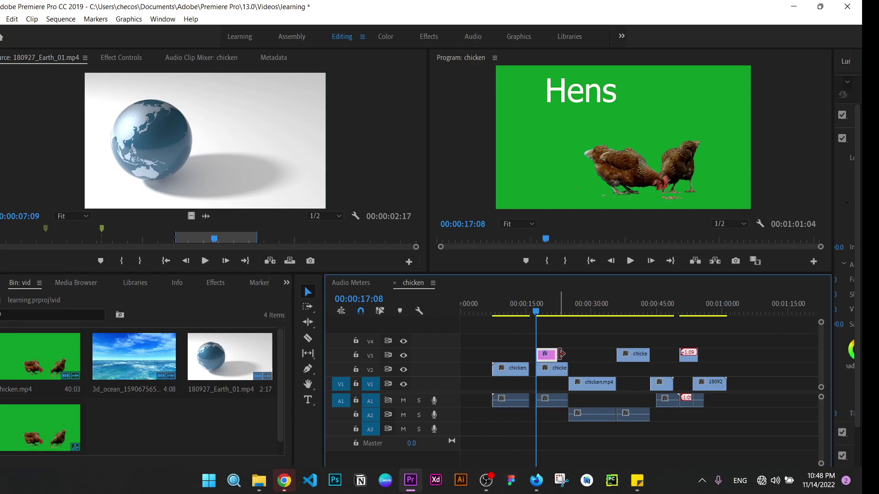
left_click_drag(561, 354, 547, 341)
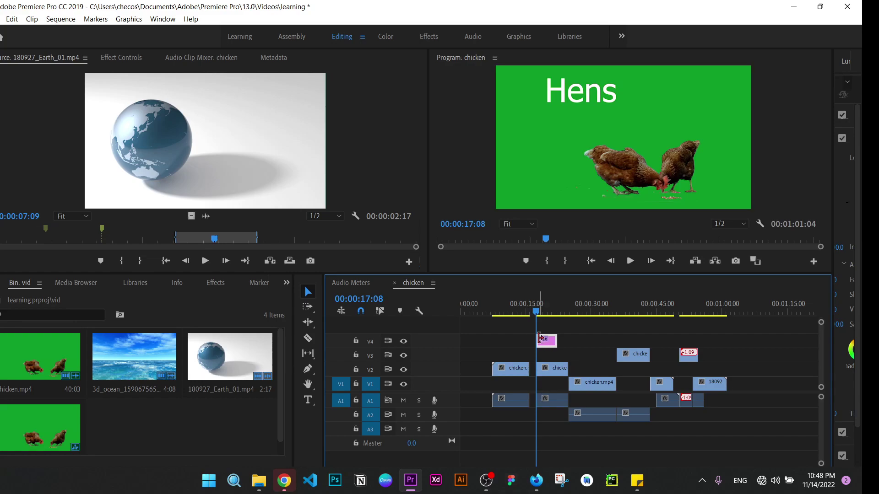
left_click_drag(531, 311, 485, 312)
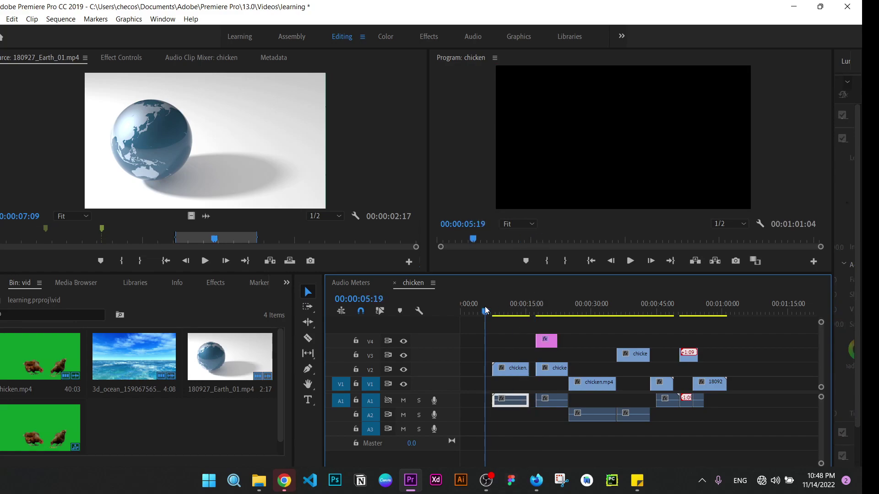
mouse_move(555, 372)
left_mouse_down()
mouse_move(537, 369)
mouse_move(573, 384)
left_mouse_up()
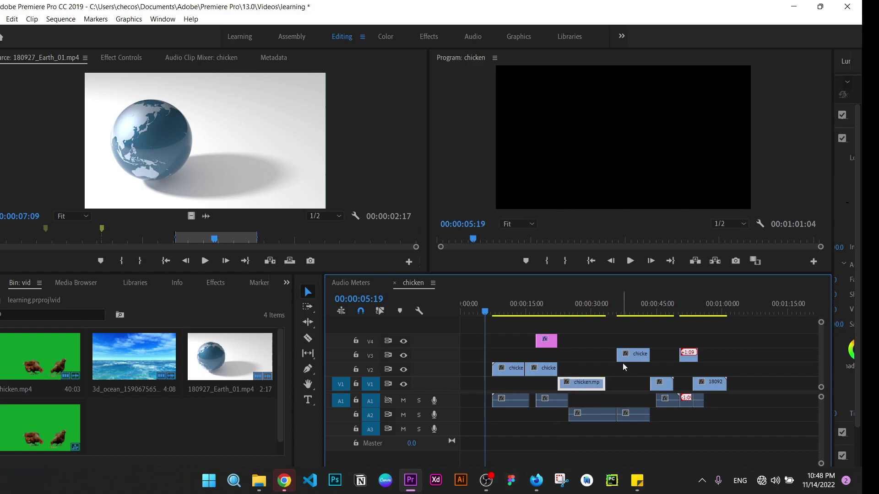
left_click_drag(573, 384, 611, 355)
- Play back the sequence to review the Hens title over the hens footage
key("space")
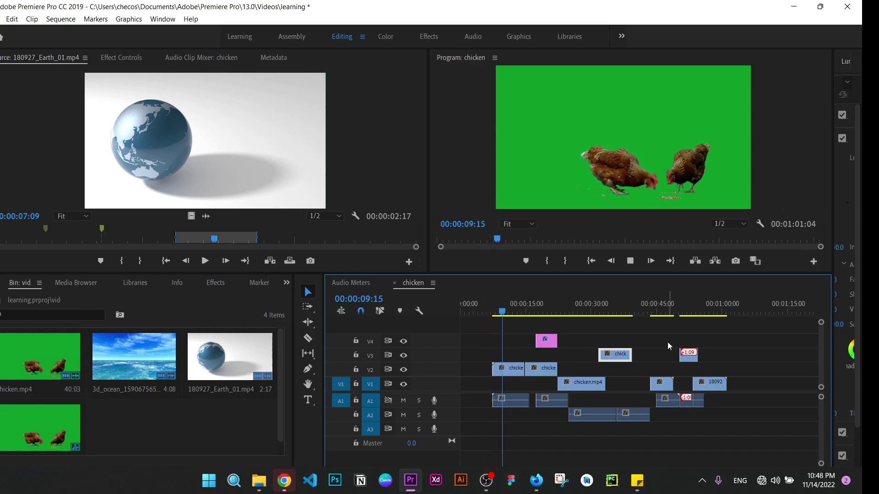
left_click(547, 344)
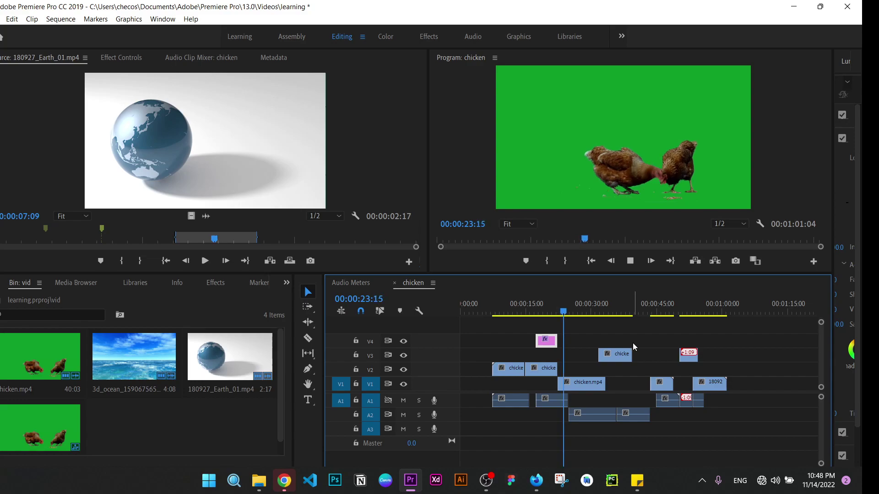
left_click(588, 383)
- Stretch the Hens title far to the right, preview it, then undo the overlong trim
left_click(552, 341)
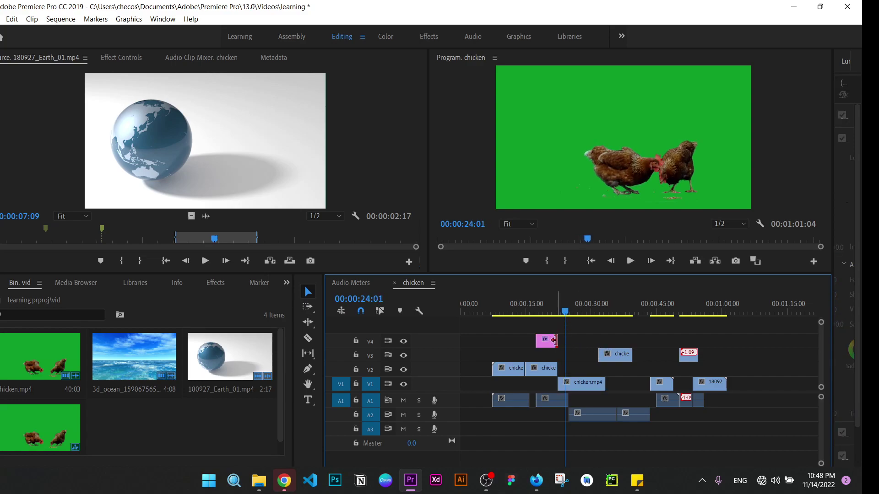
left_click_drag(555, 340, 715, 346)
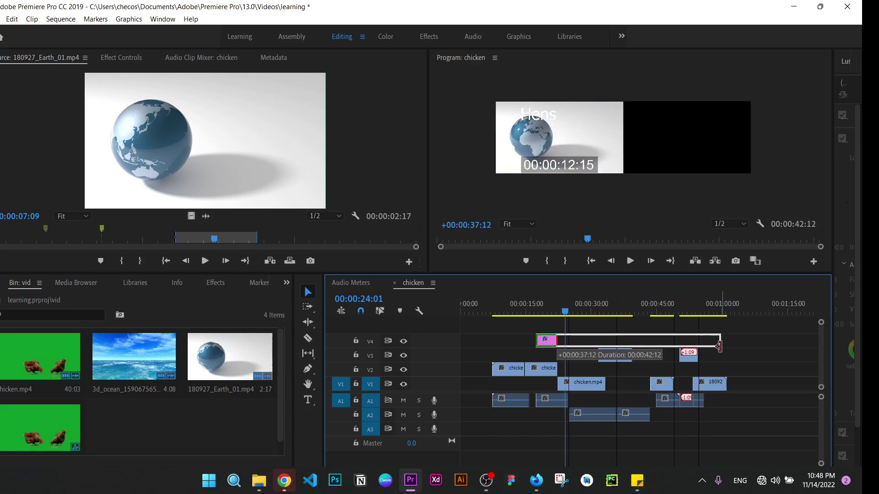
left_click_drag(715, 346, 721, 346)
key("space")
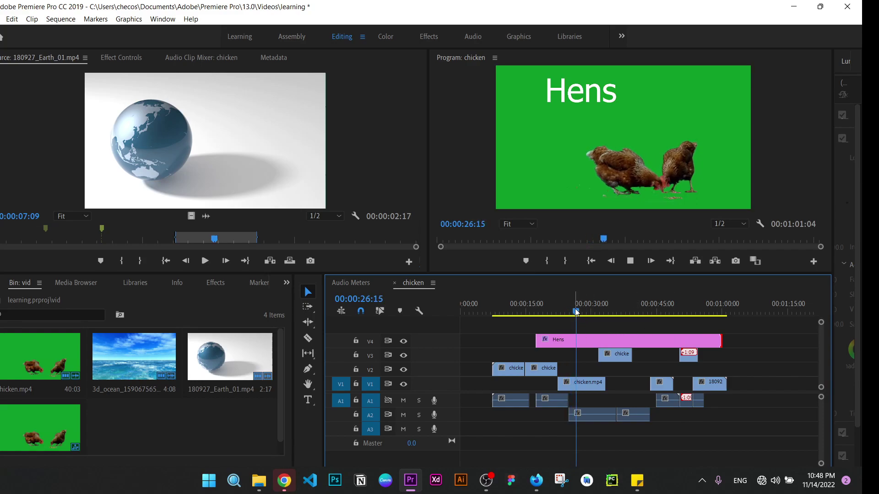
mouse_move(586, 312)
left_mouse_down()
mouse_move(697, 338)
mouse_move(640, 339)
left_mouse_up()
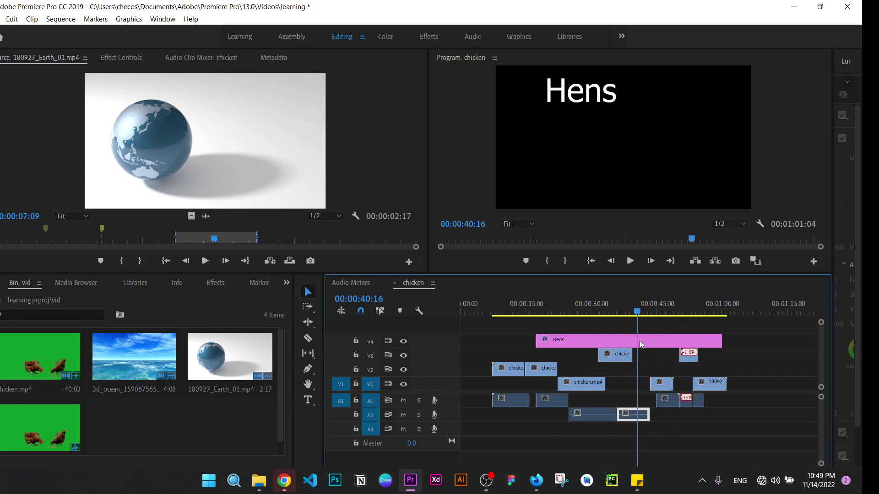
key("ctrl+z")
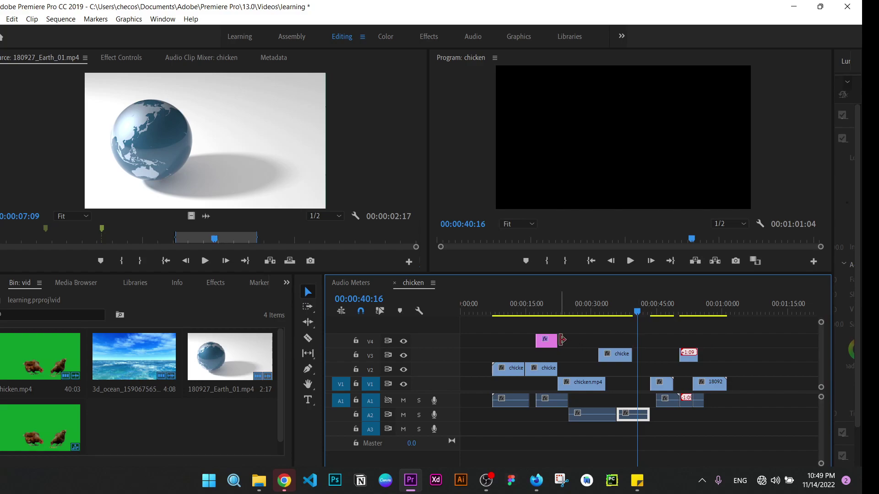
- Extend the Hens title on V4 to the playhead at about 41 seconds and check around 45 seconds
left_click(557, 341)
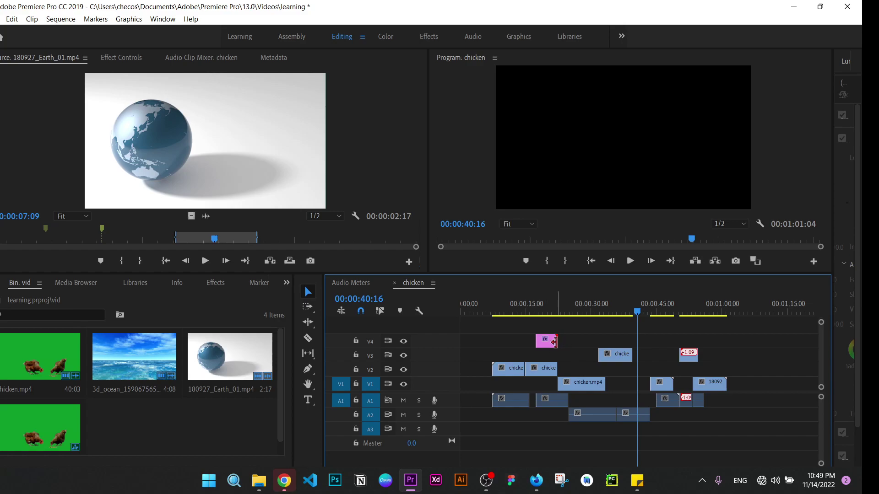
left_click_drag(555, 341, 604, 341)
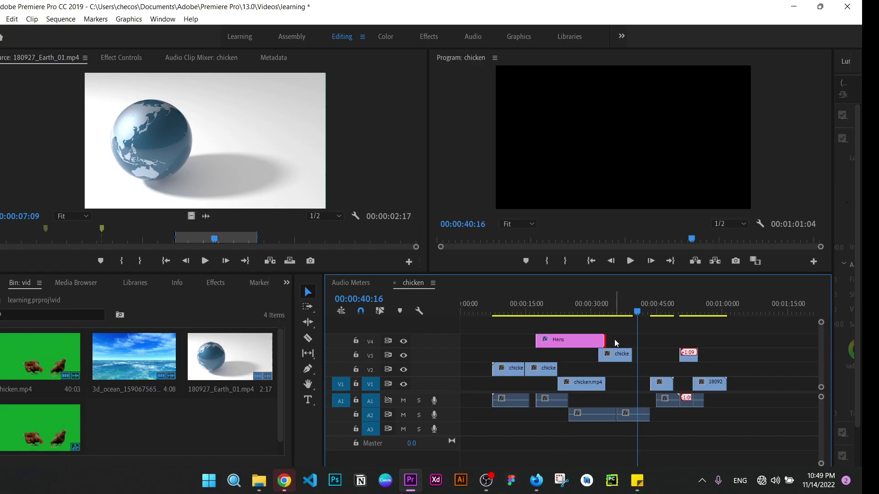
left_click(623, 352)
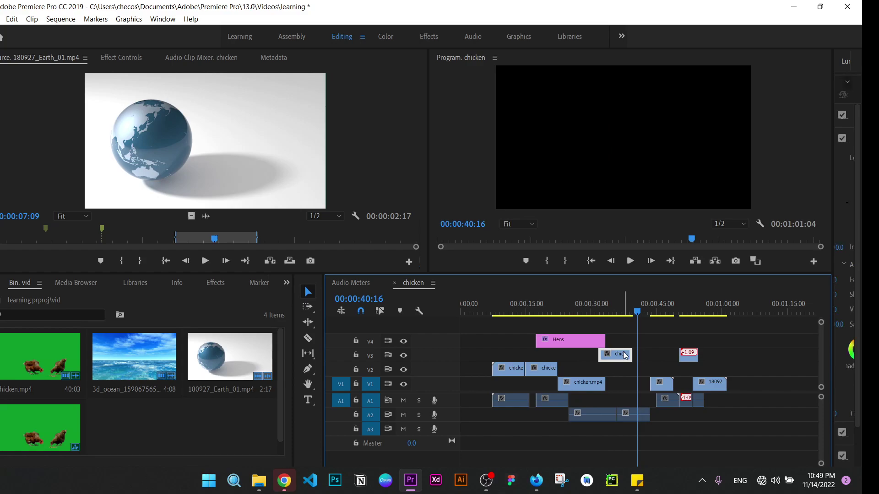
left_click_drag(637, 314, 642, 315)
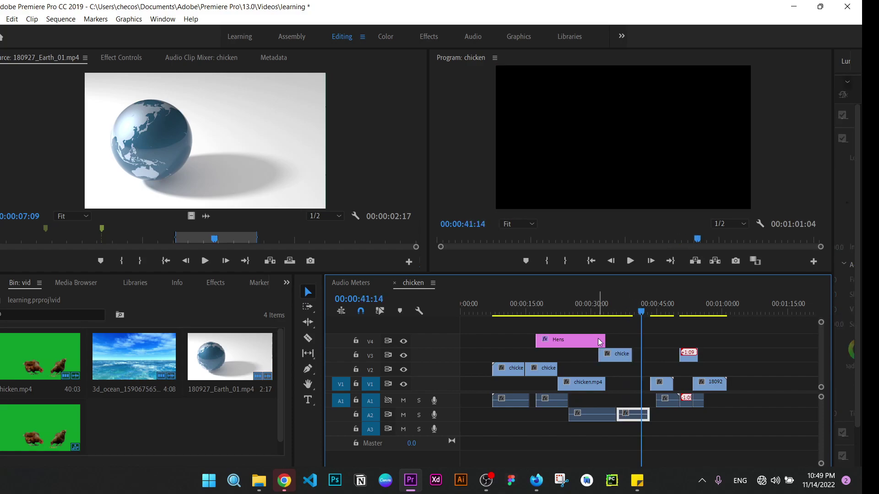
left_click_drag(599, 342, 639, 343)
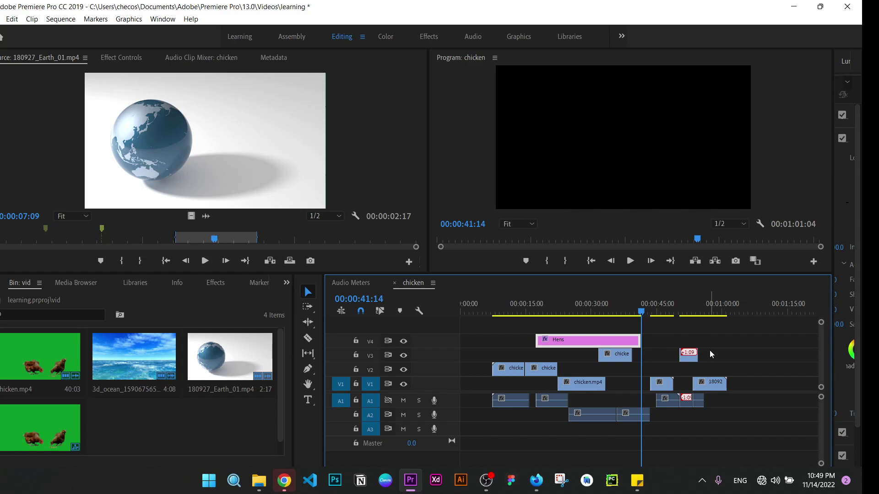
left_click_drag(641, 312, 682, 341)
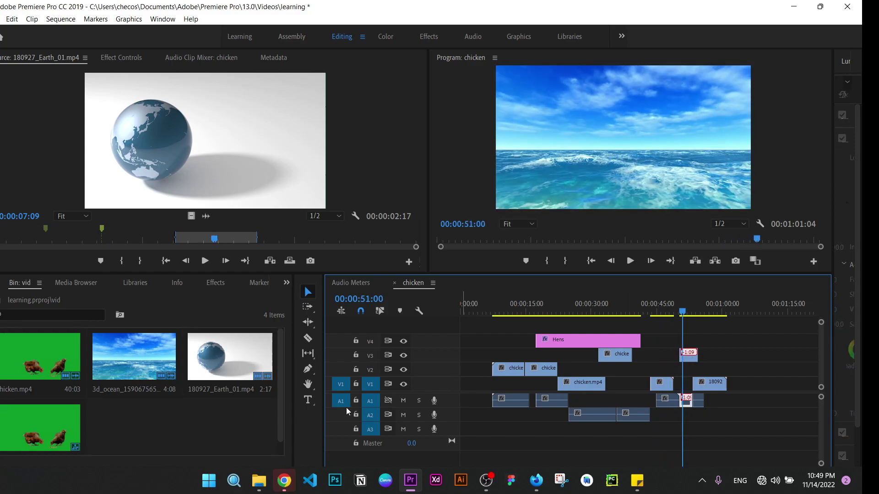
- Create an 'ocean' title on the ocean frame, then enlarge it and move it lower
left_click(314, 403)
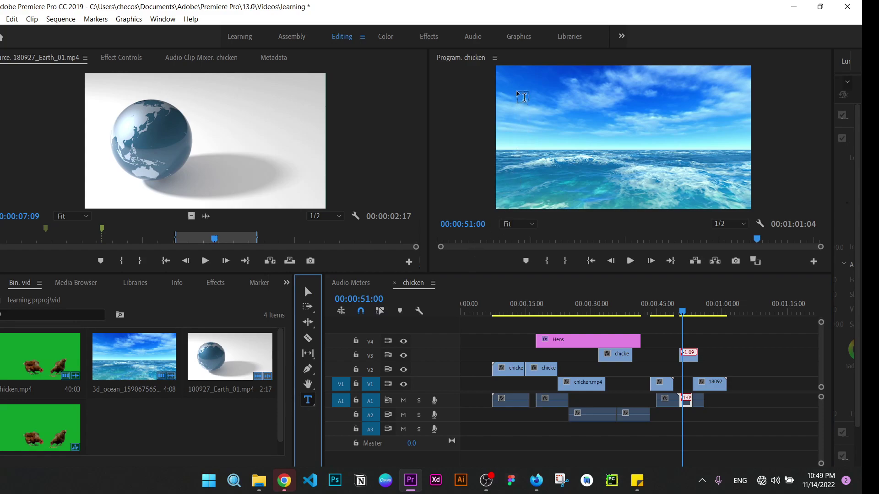
left_click(518, 95)
type("ocean")
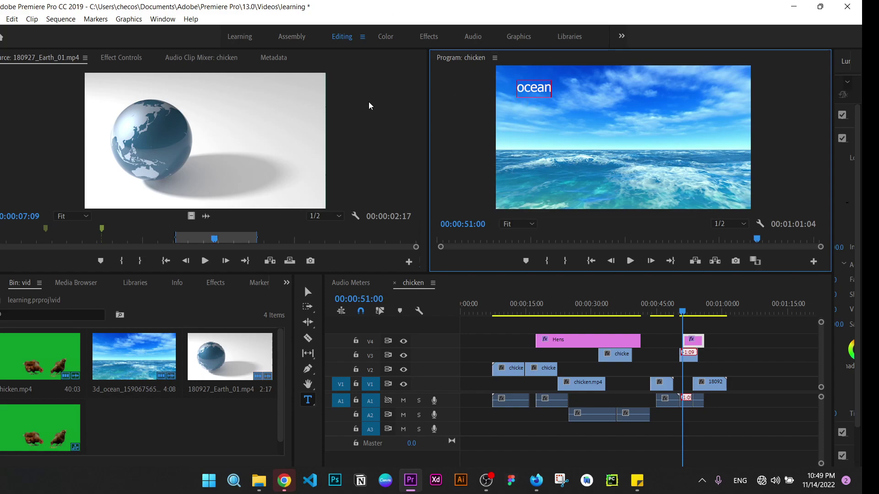
left_click(307, 291)
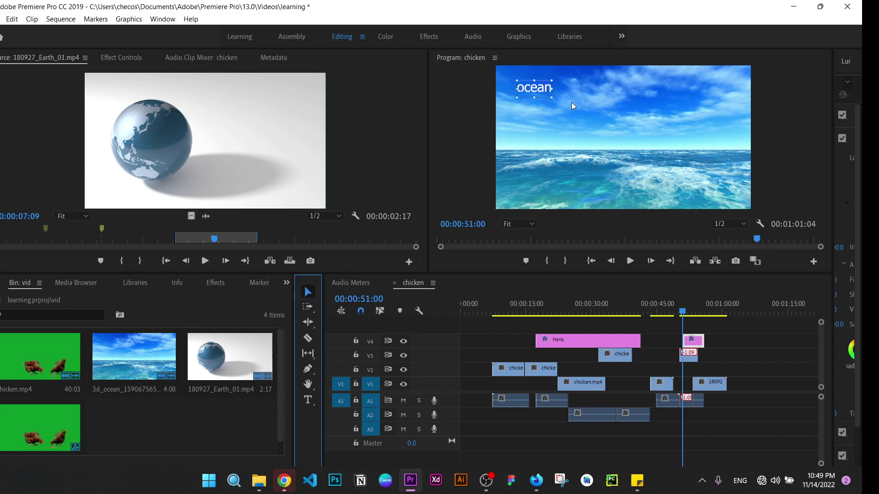
left_click_drag(553, 97, 575, 121)
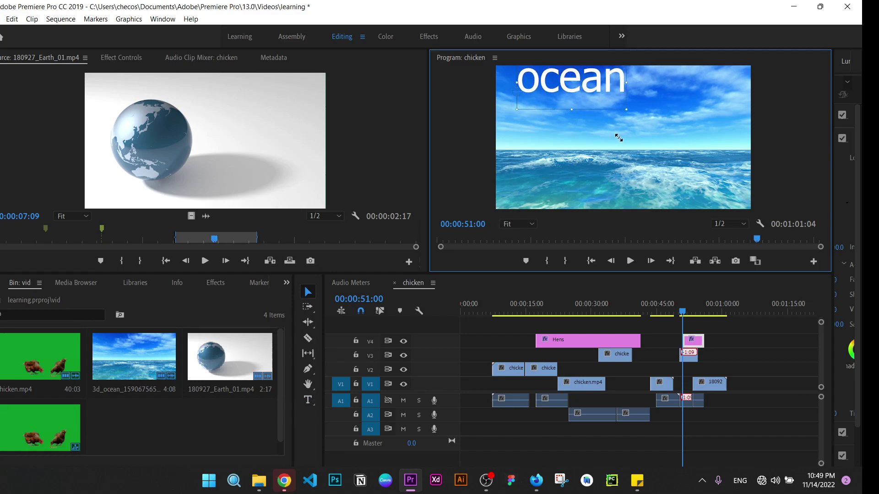
left_click_drag(557, 87, 558, 115)
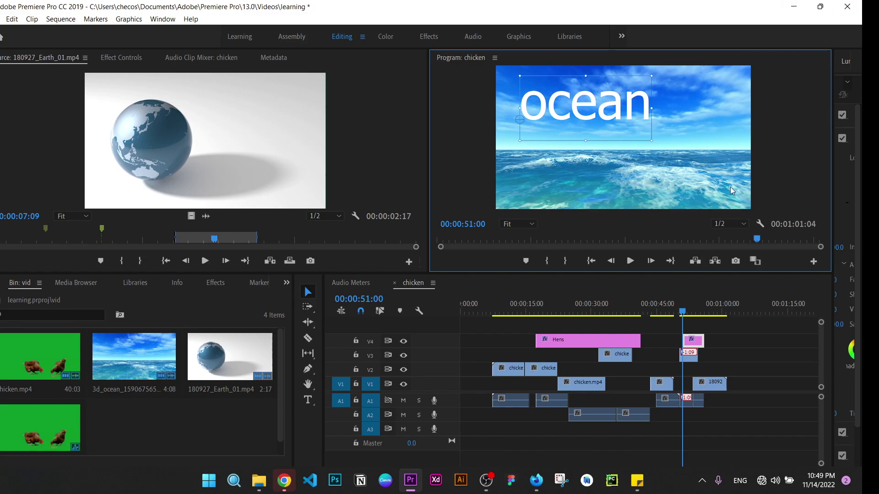
- Deselect the title and play the sequence to preview the ocean title
left_click(711, 177)
key("space")
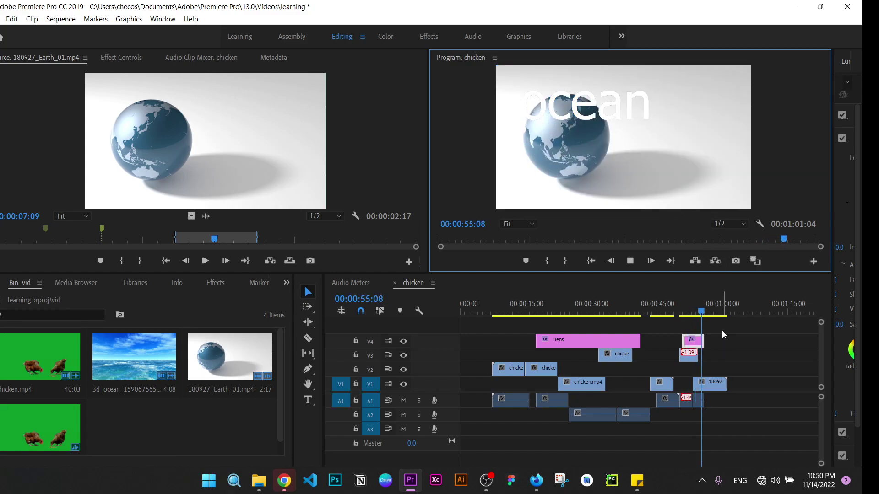
key("space")
- Lengthen the short ocean clip on V3 and shift the globe clip later on V1
left_click(694, 357)
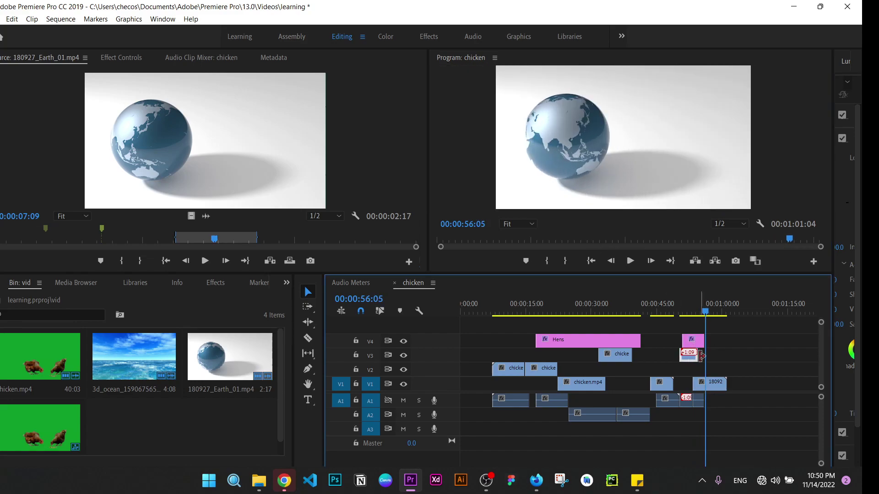
left_click_drag(702, 356, 710, 356)
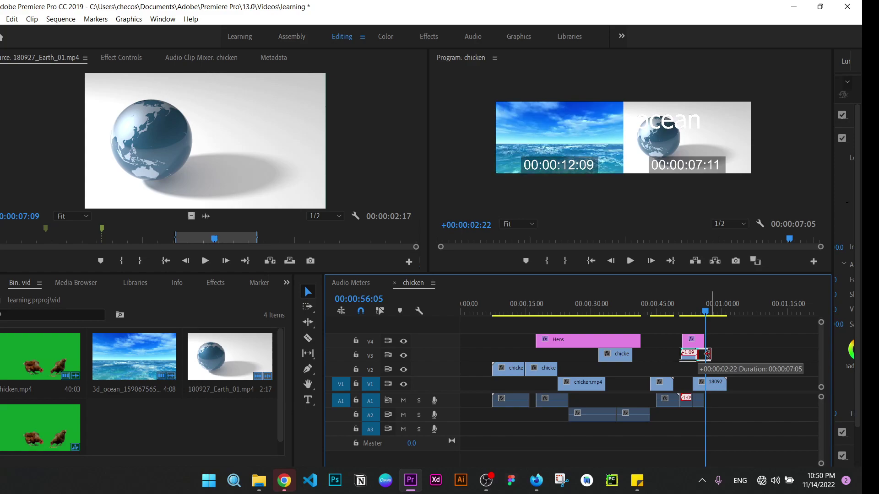
left_click(718, 385)
left_click_drag(718, 385, 730, 385)
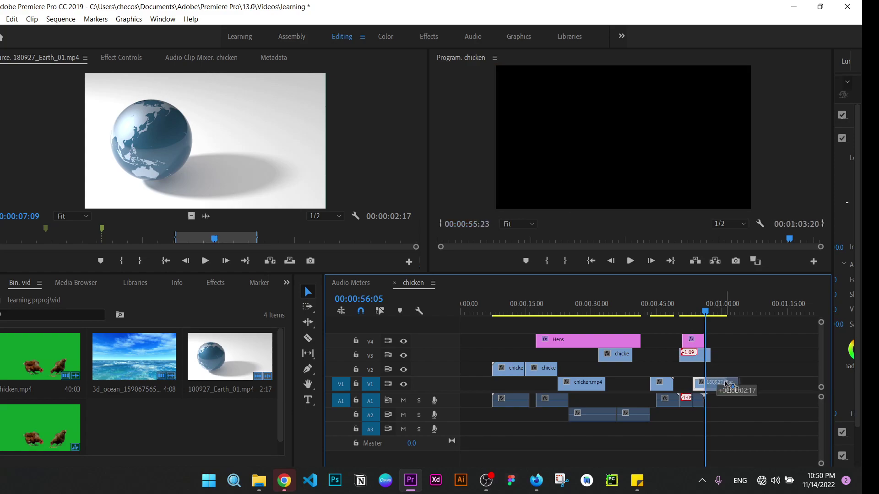
double_click(731, 386)
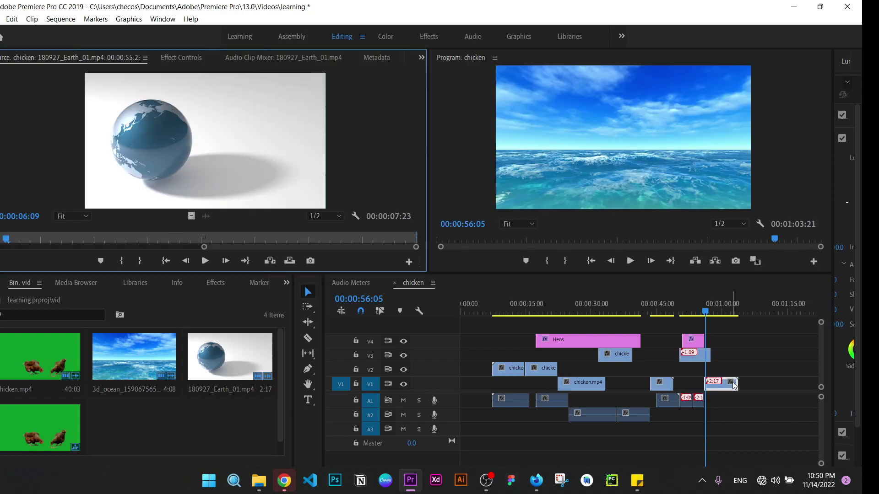
left_click(722, 389)
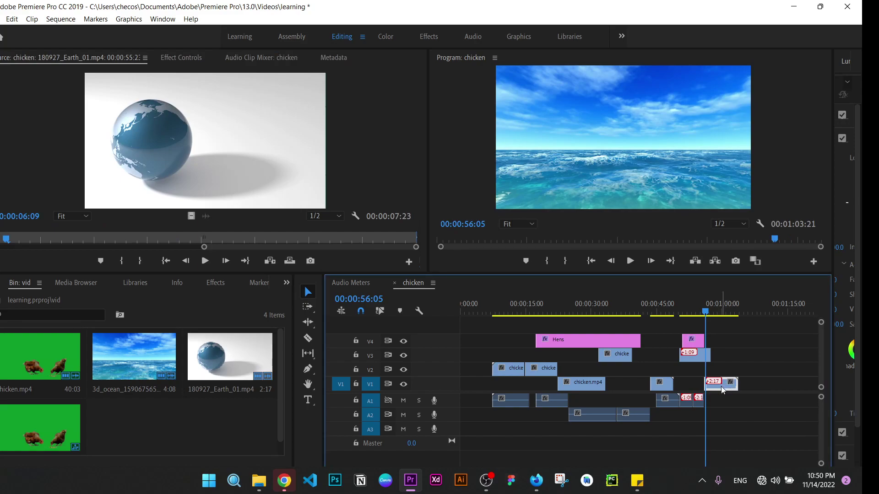
left_click_drag(721, 386, 736, 387)
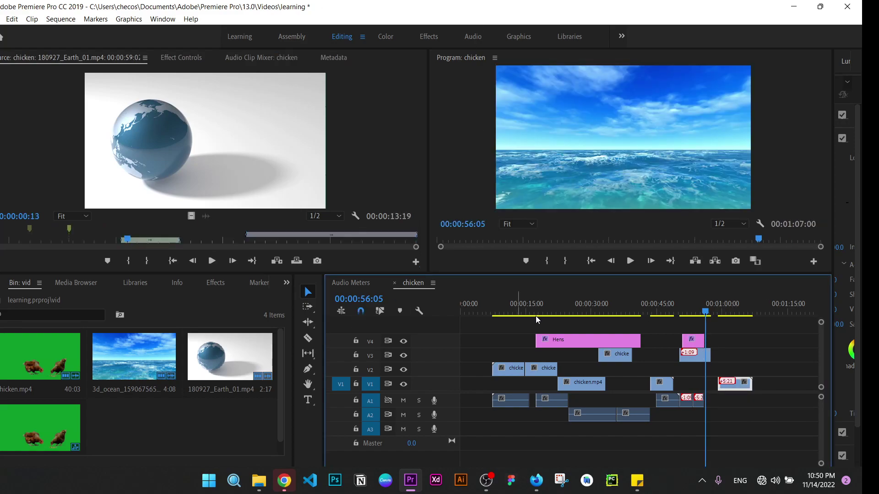
- Extend the V3 ocean clip further and retime the ocean title on V4, starting slightly earlier
left_click(704, 357)
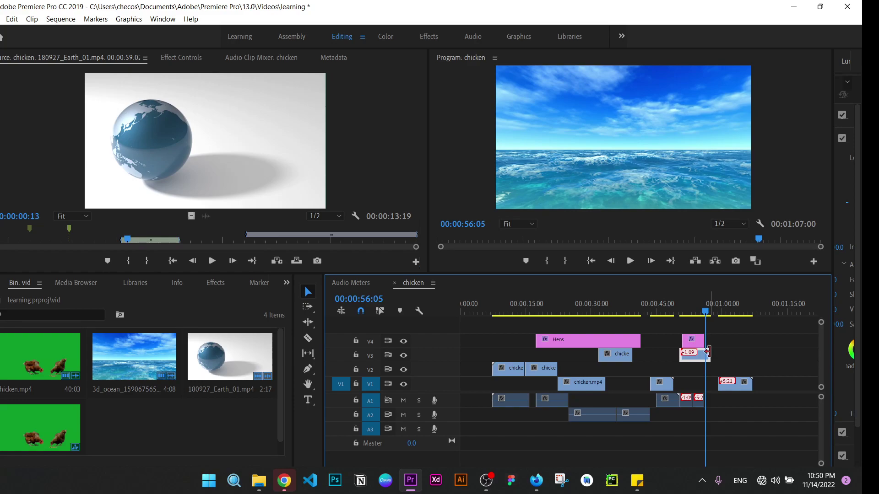
mouse_move(708, 353)
left_mouse_down()
mouse_move(717, 352)
mouse_move(717, 341)
left_mouse_up()
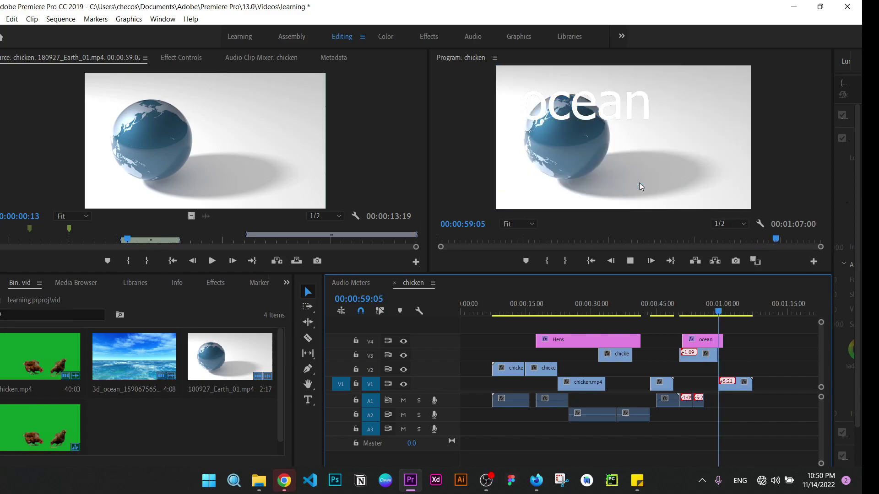
key("space")
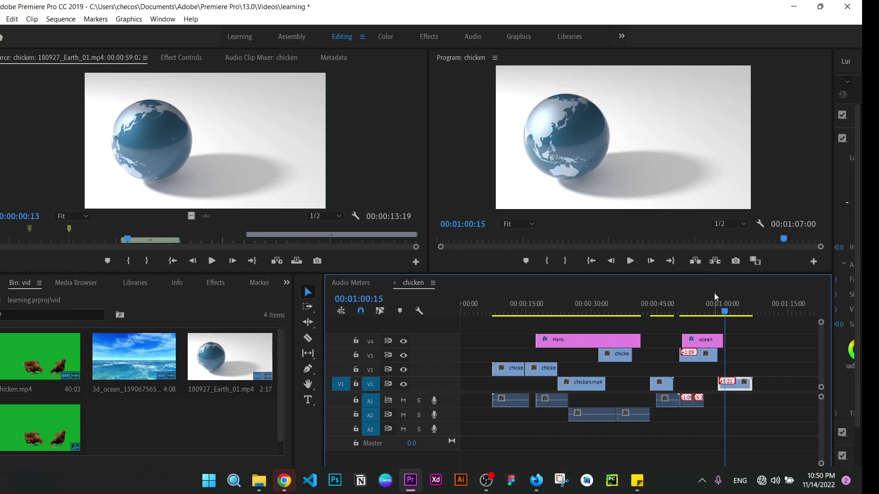
left_click(719, 339)
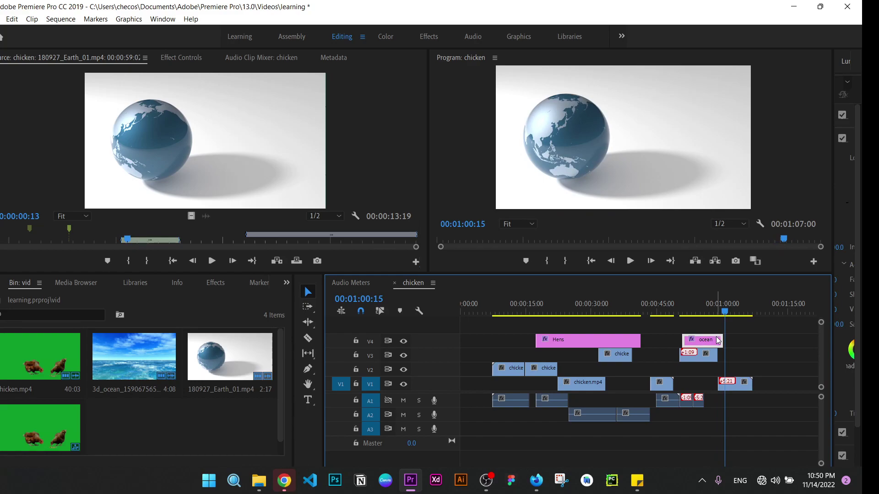
left_click_drag(718, 340, 717, 342)
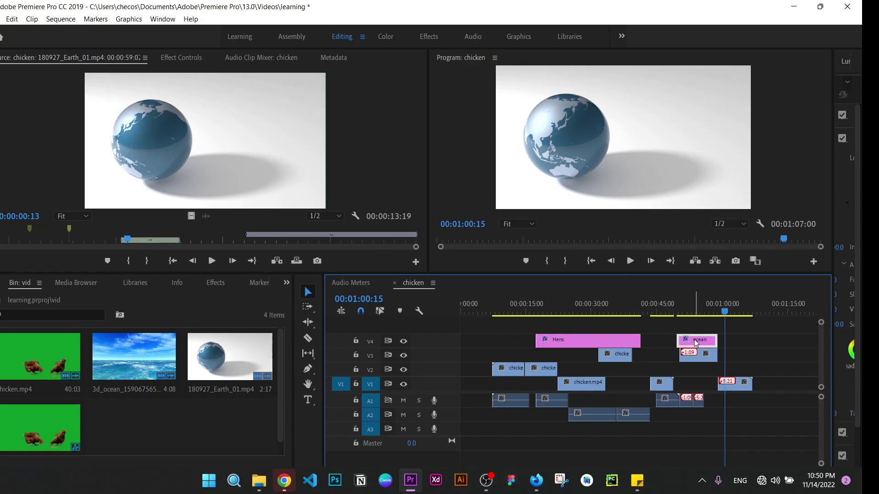
left_click_drag(696, 342, 730, 344)
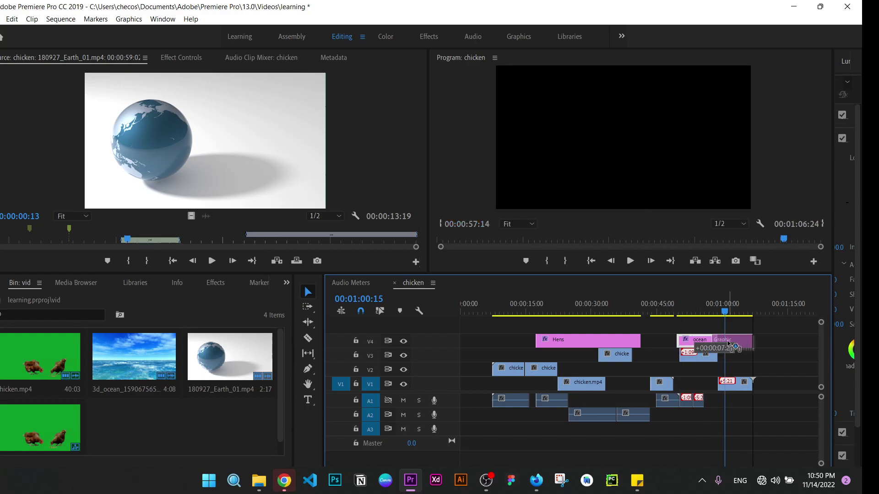